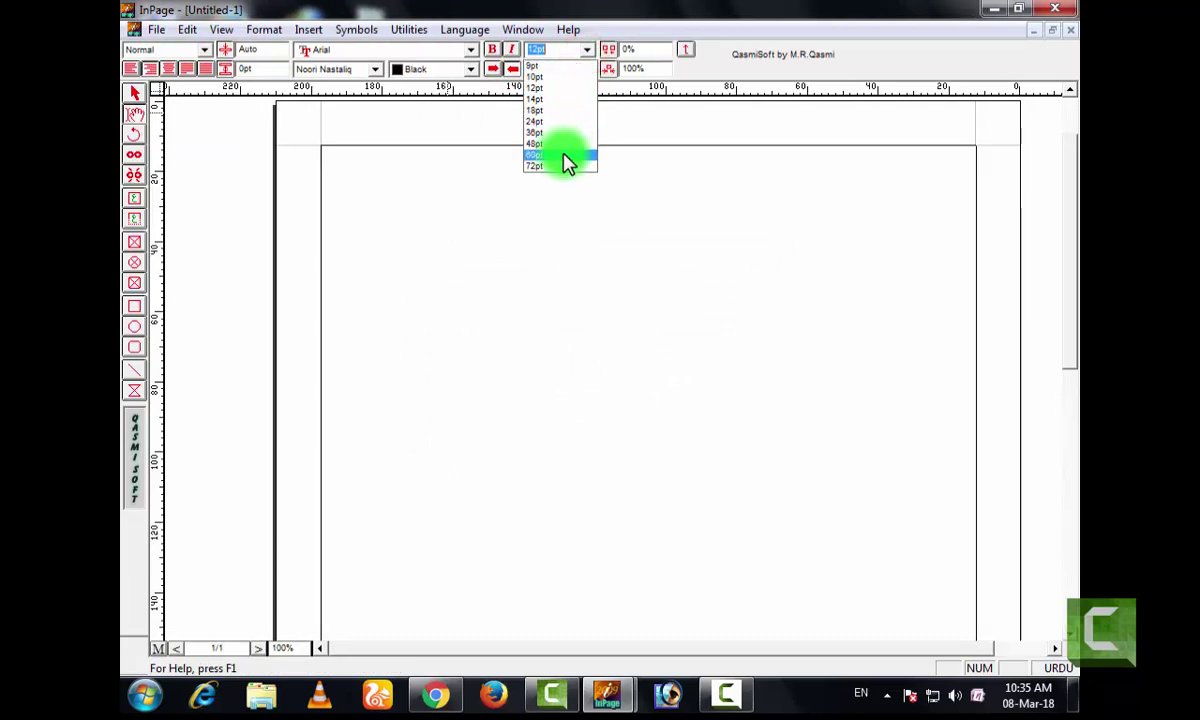
Set the font size to 60pt for the text at the start of the blank page
left_click(565, 142)
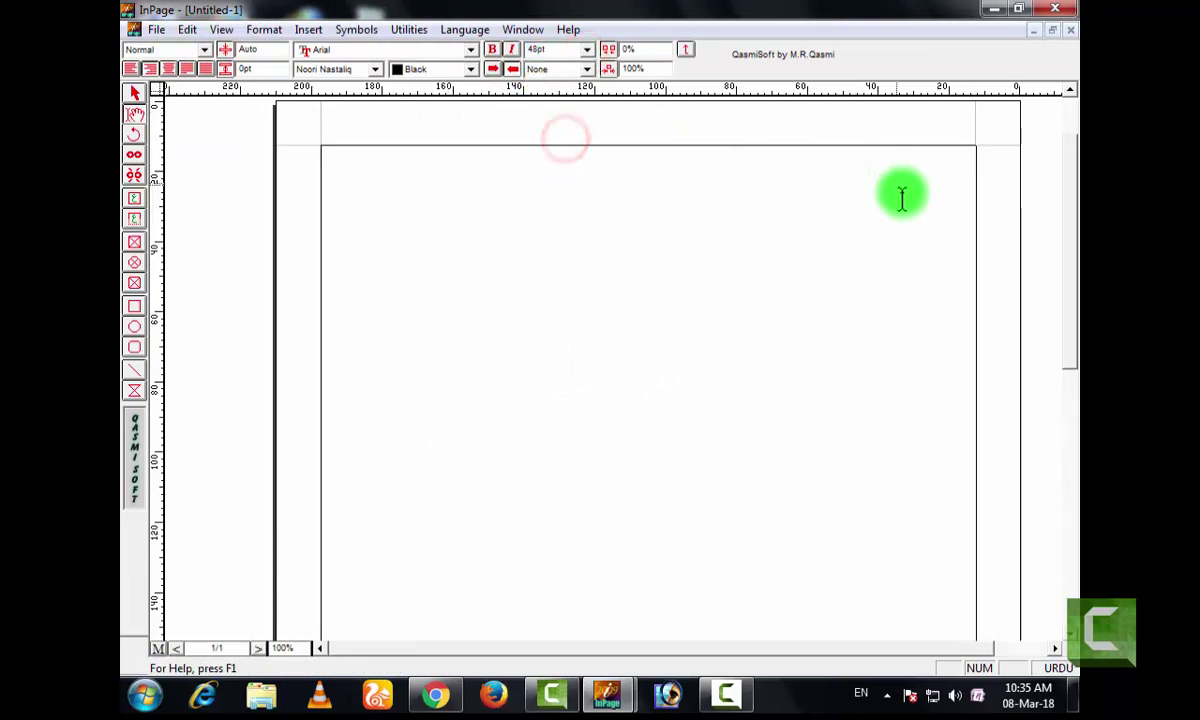
left_click(937, 201)
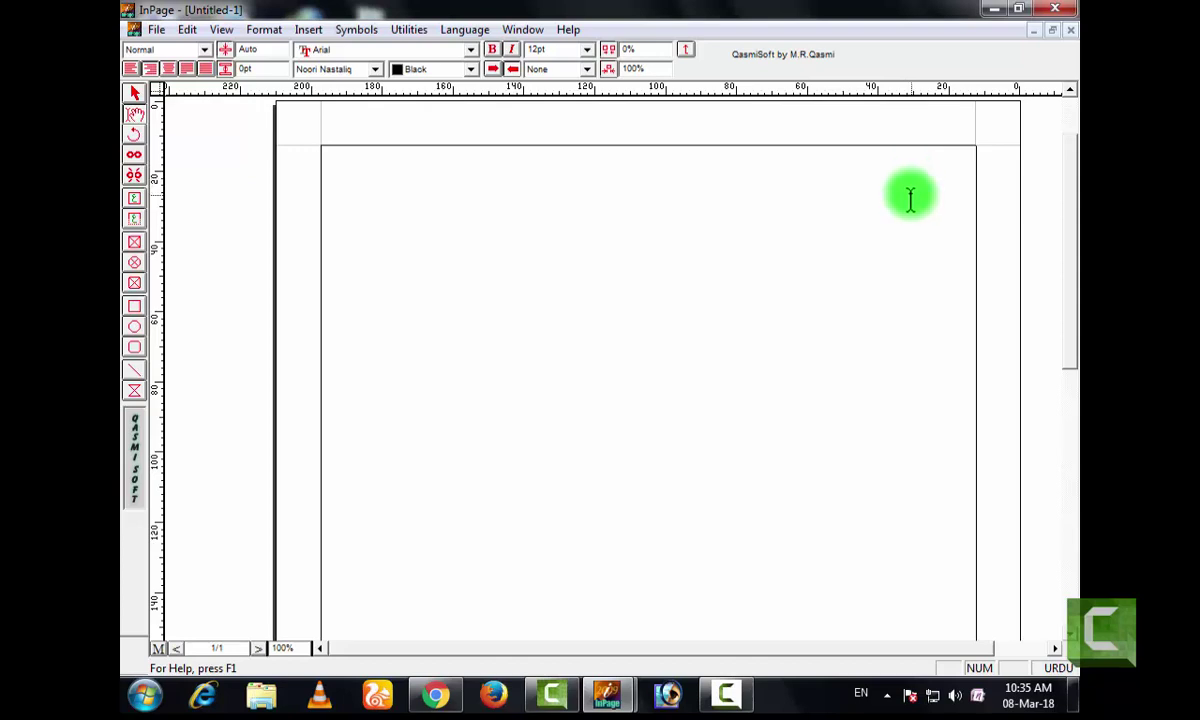
left_click(586, 50)
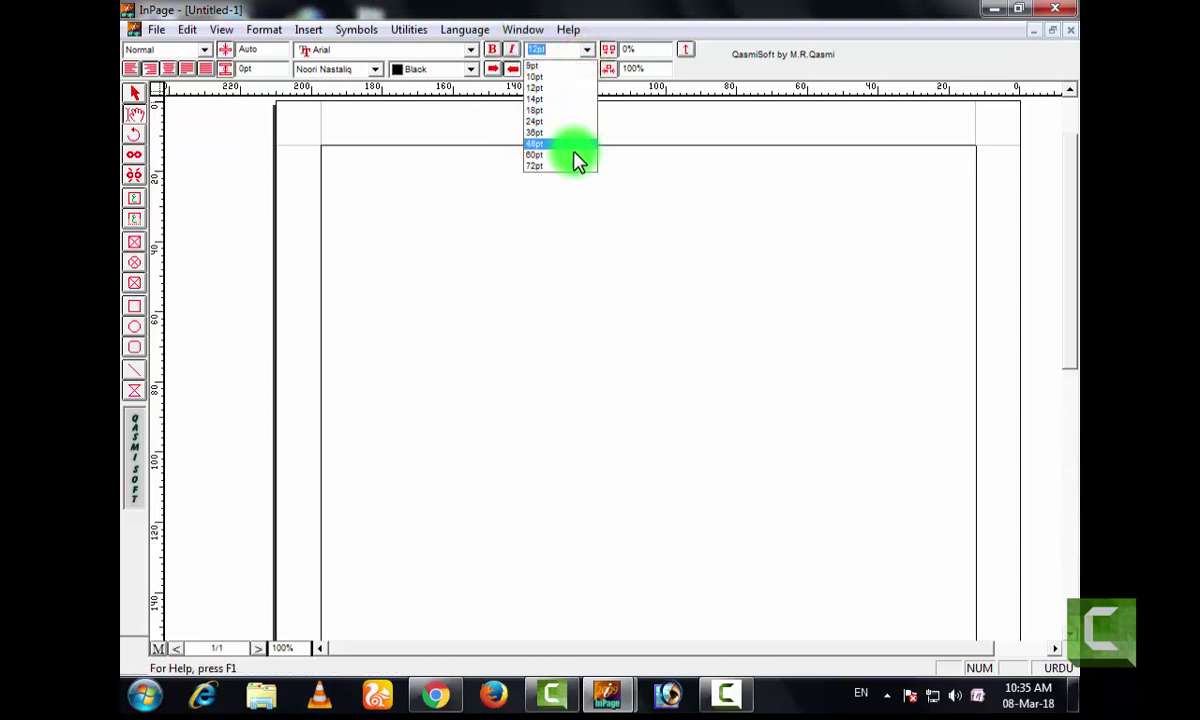
left_click(573, 155)
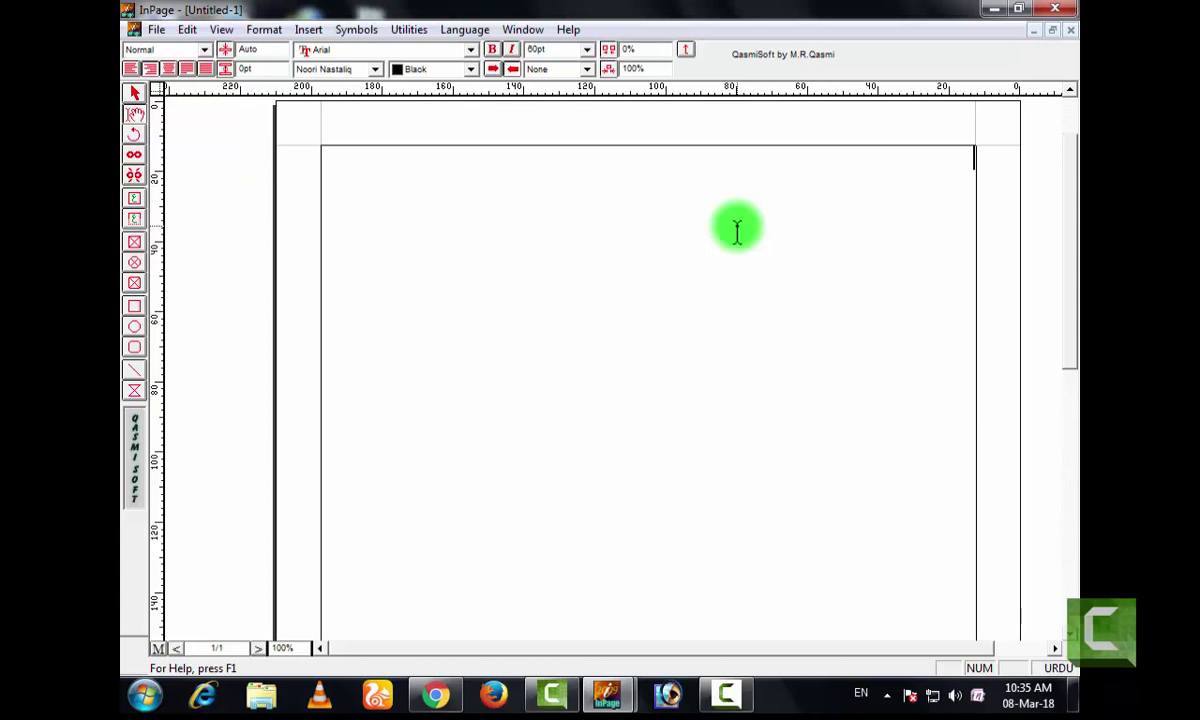
Enter the Urdu text "فری میں اچھا" as the page's first line and begin a new line
type("ی ")
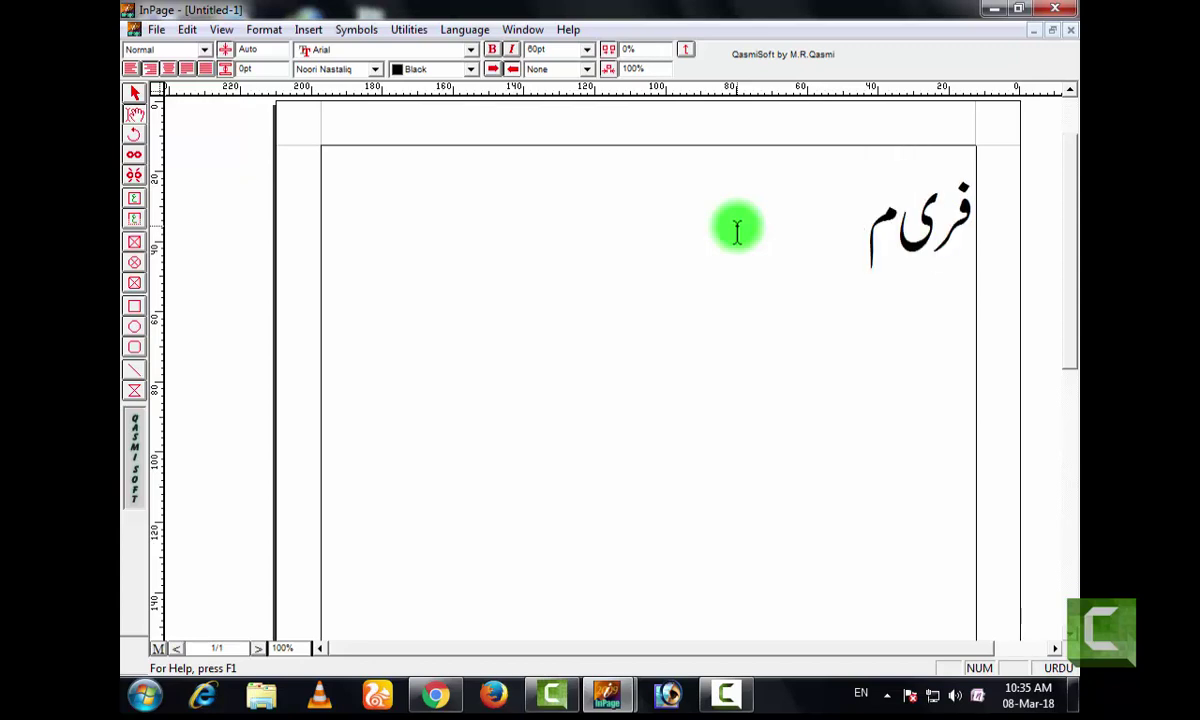
type("می")
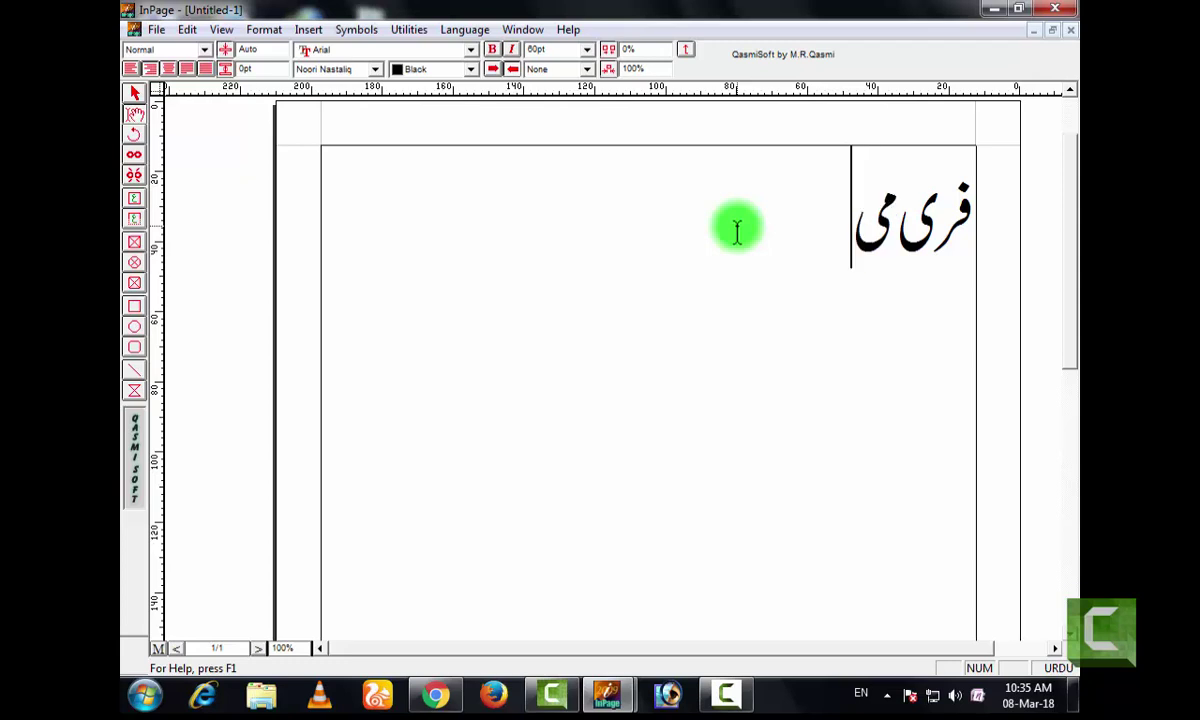
type("ں ا")
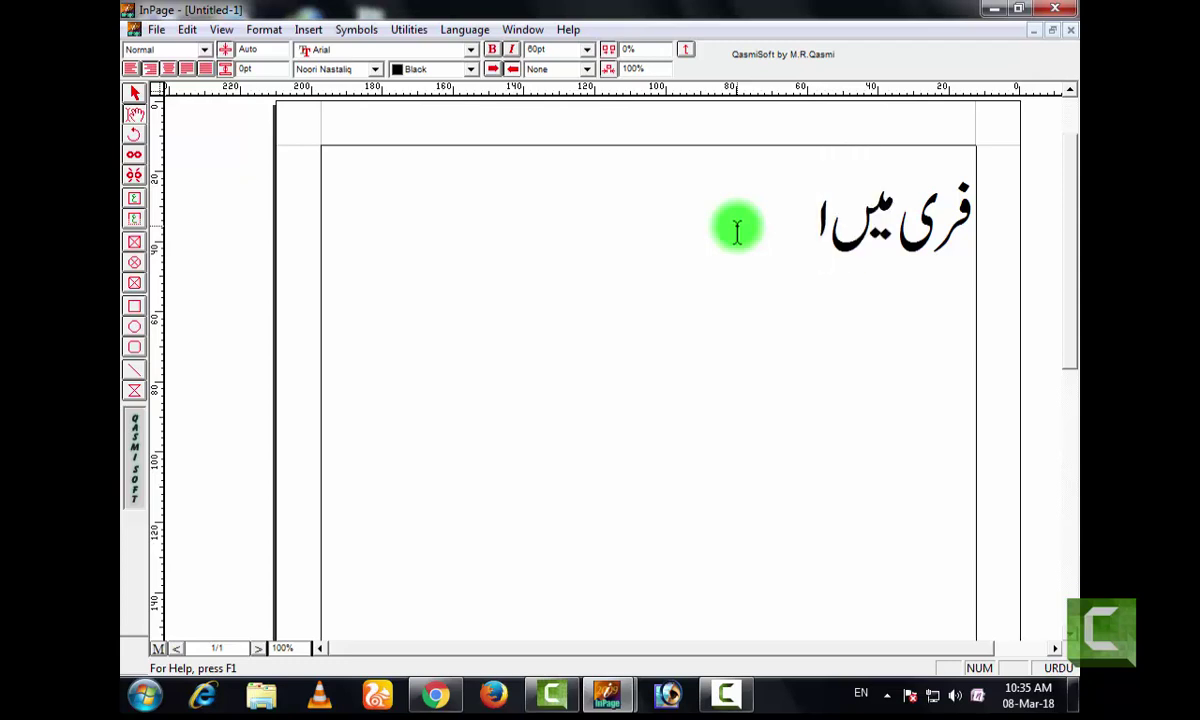
type("چھا")
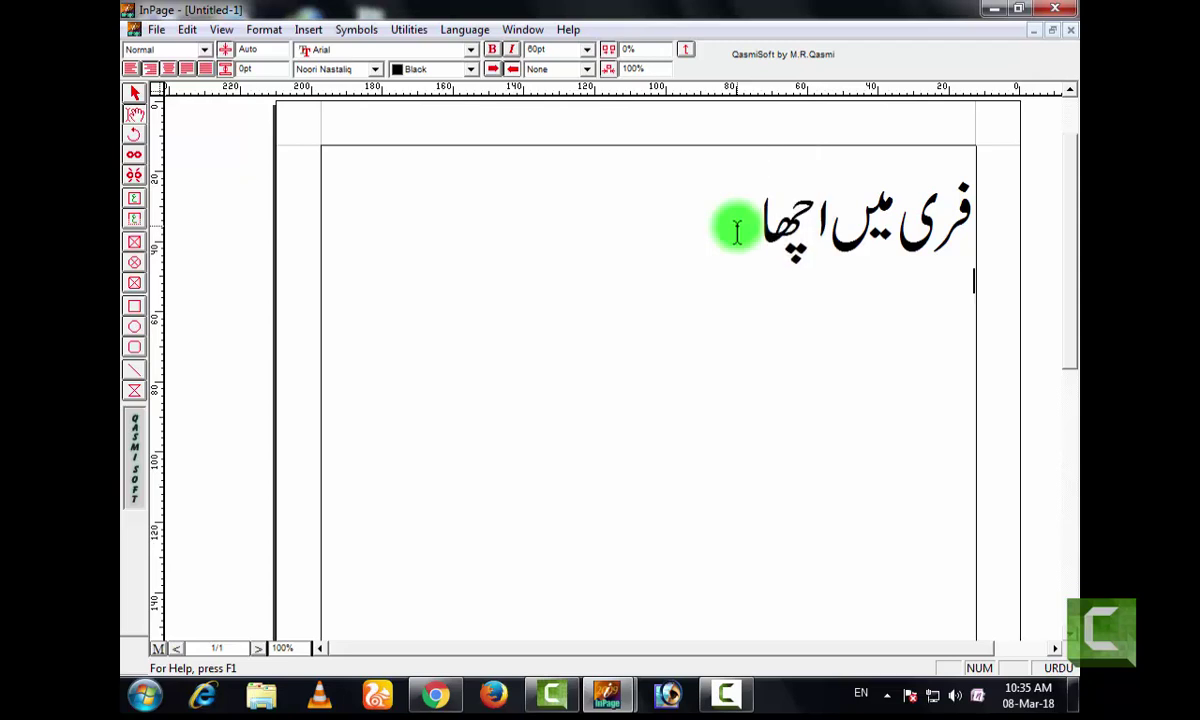
Switch the typing language to English and enter "Thambnail" as the second line, followed by a new line
left_click(1057, 667)
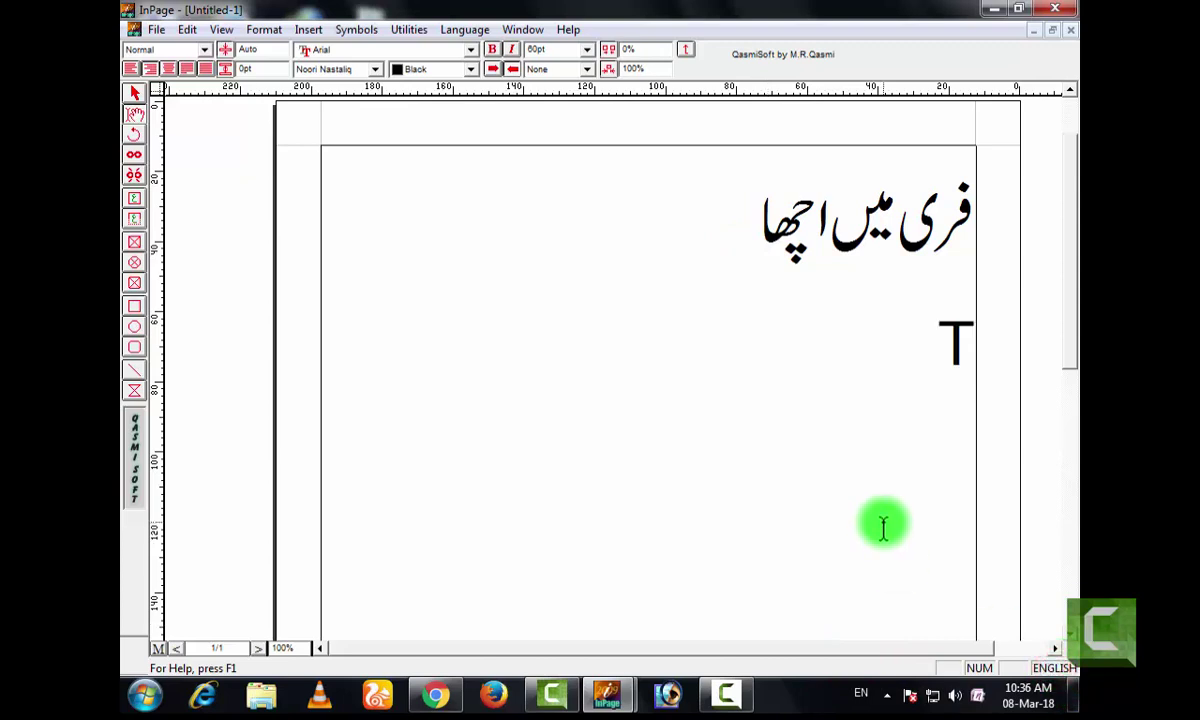
type("Thamb")
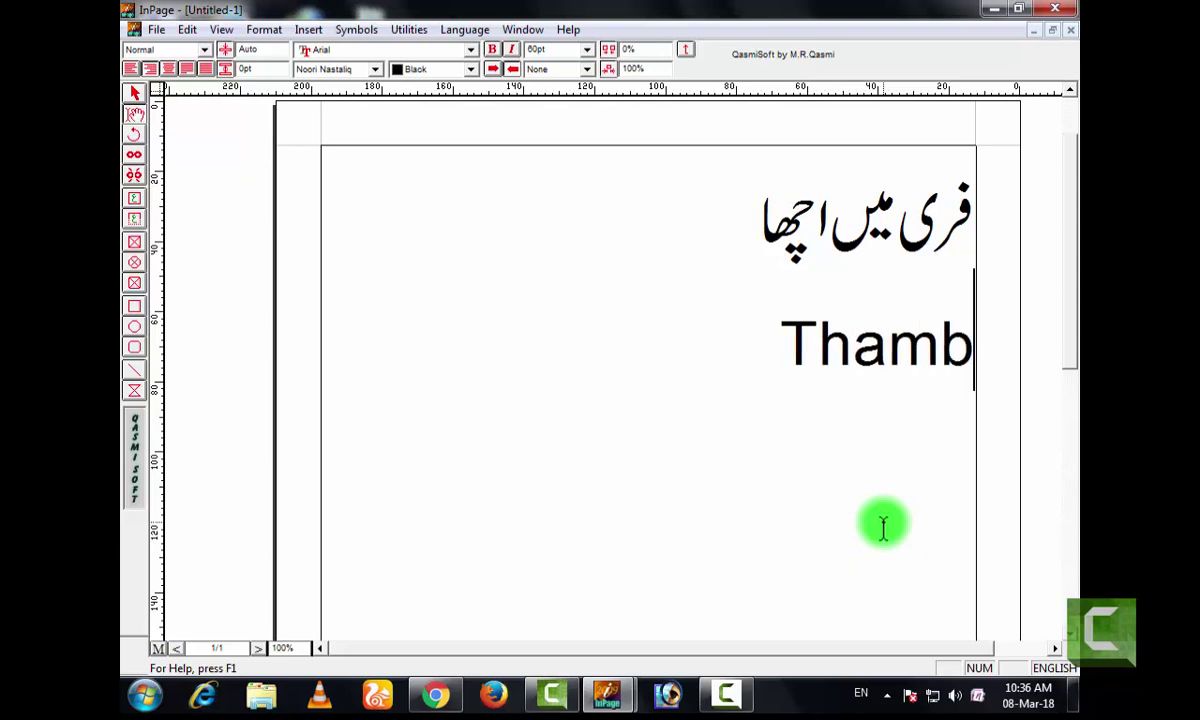
type("nail")
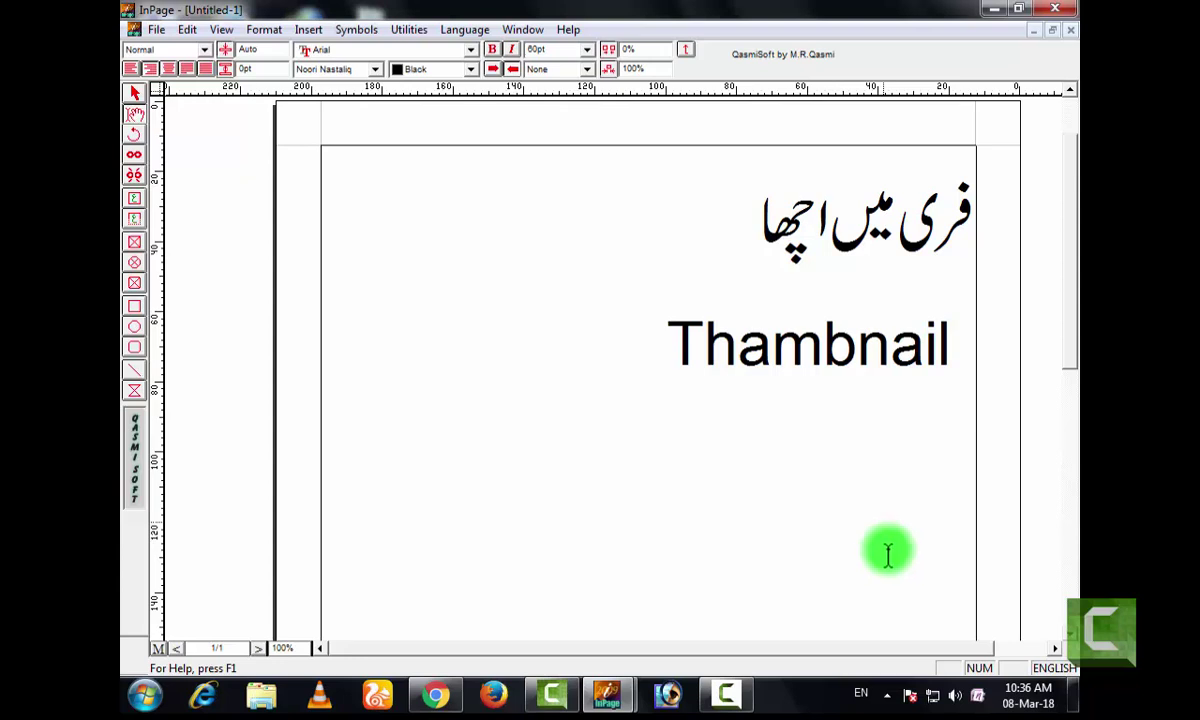
right_click(932, 695)
left_click(1031, 535)
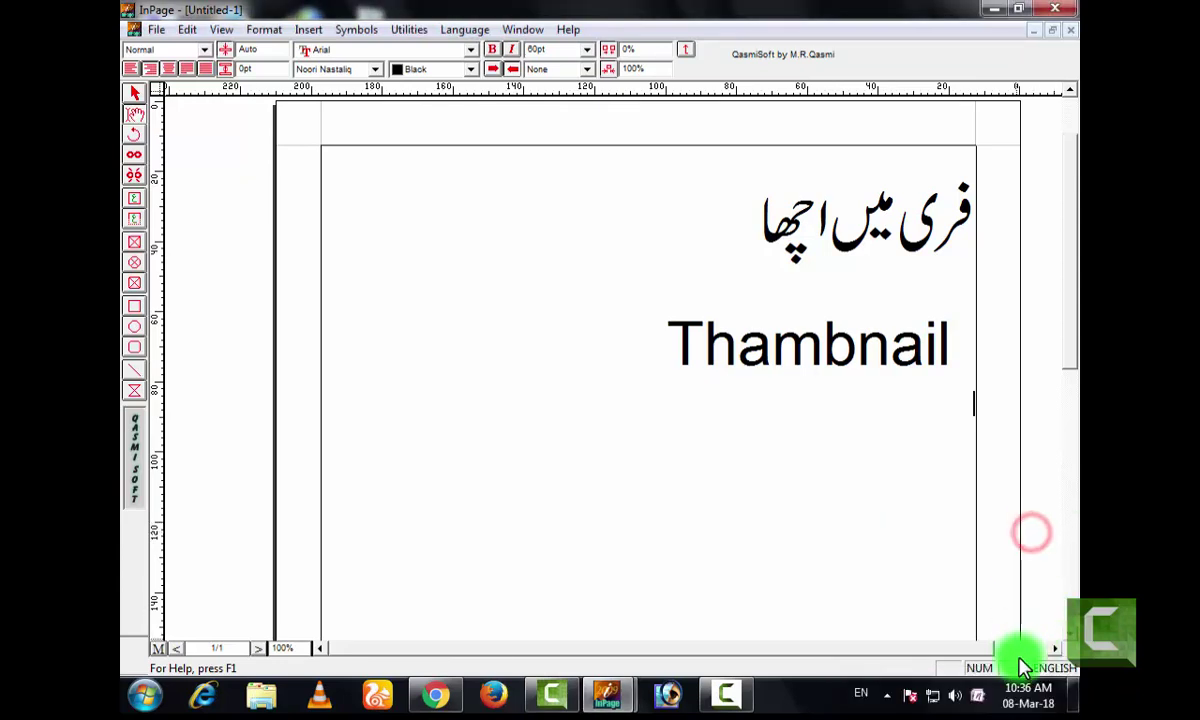
Switch the typing language back to Urdu and enter "بنائیں" as the third line
left_click(1050, 667)
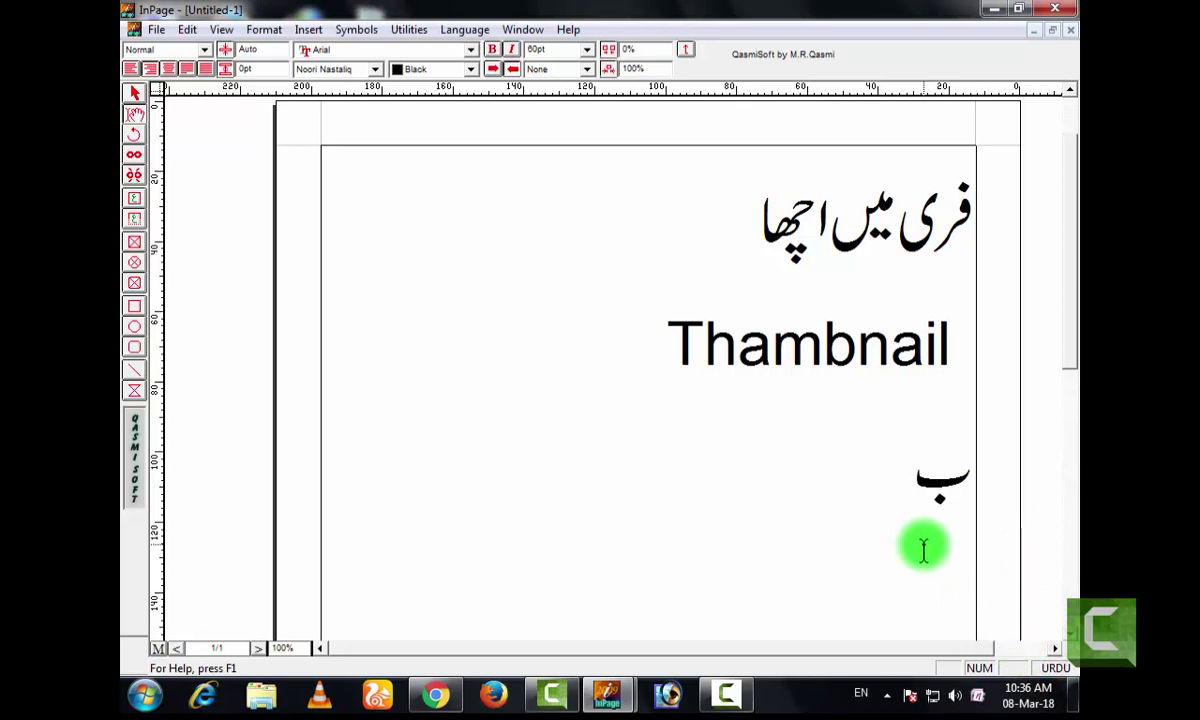
type("a")
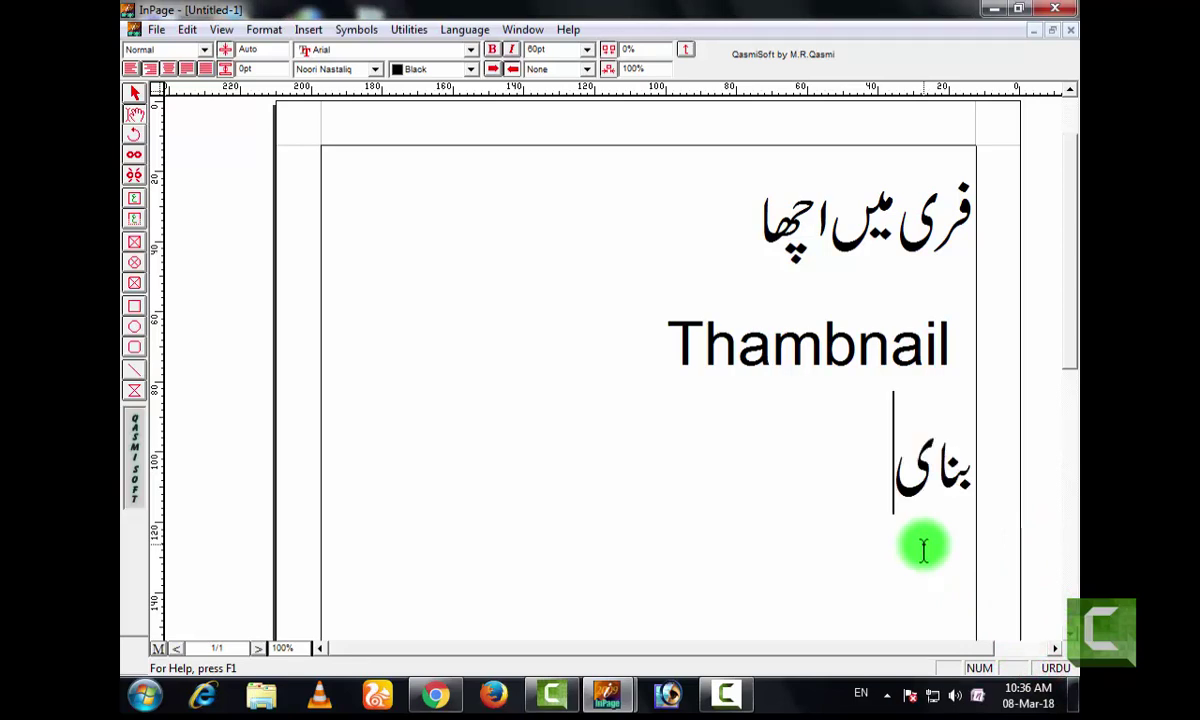
key("BackSpace")
key("BackSpace")
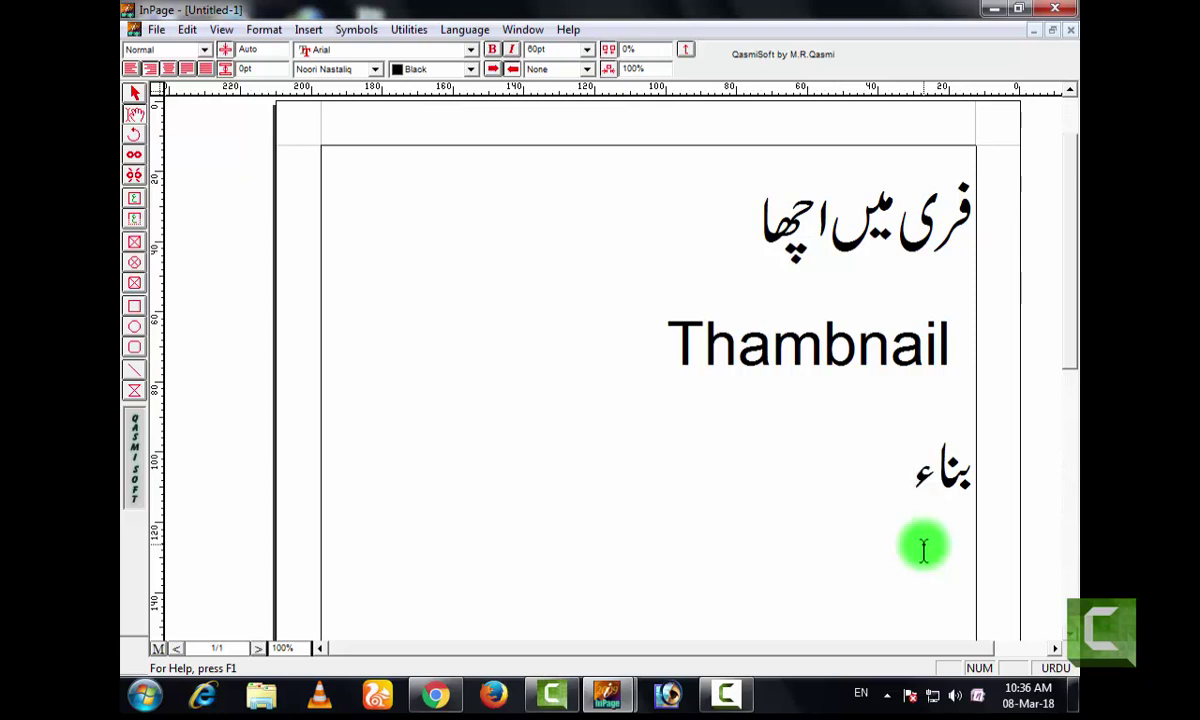
type("N")
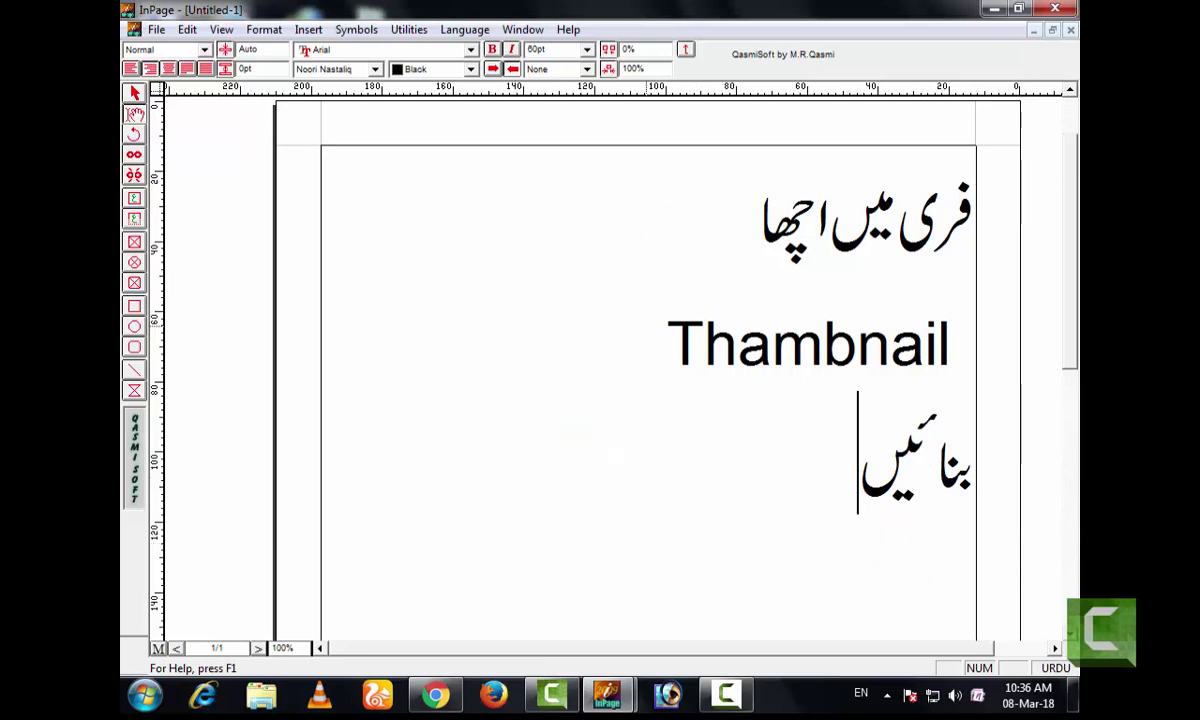
left_click(725, 694)
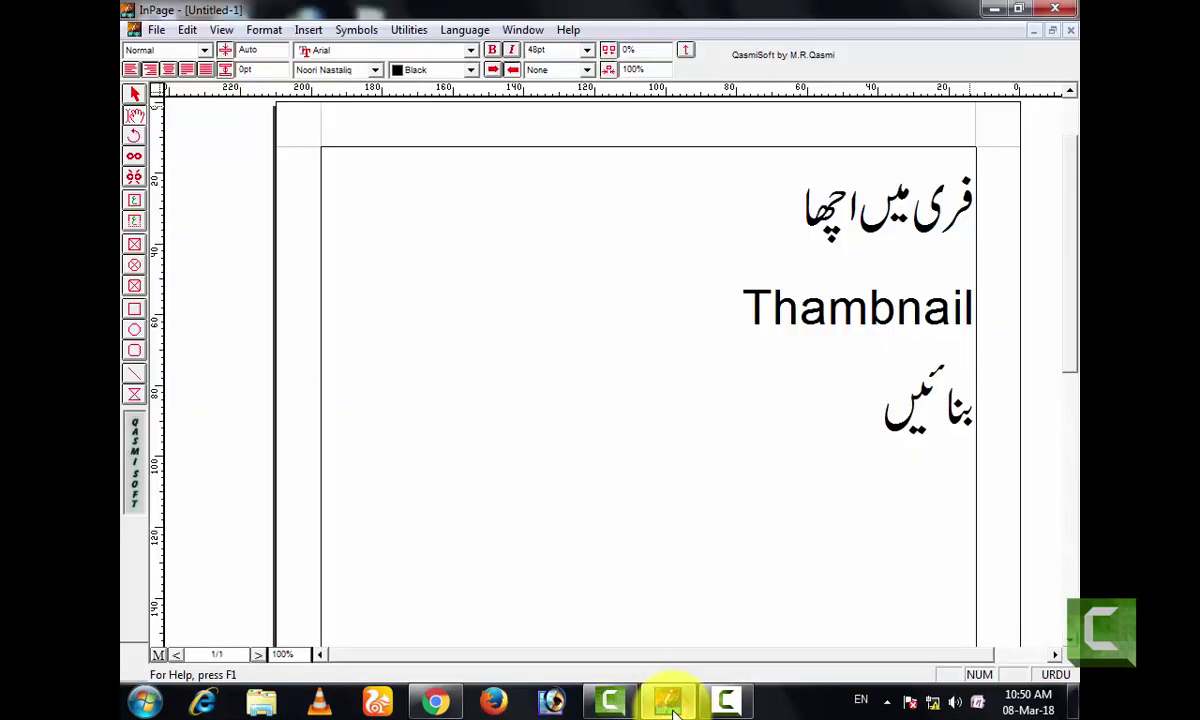
Export page 1 to the Desktop as an Encapsulated PostScript picture named aaa, replacing the existing file
left_click(156, 30)
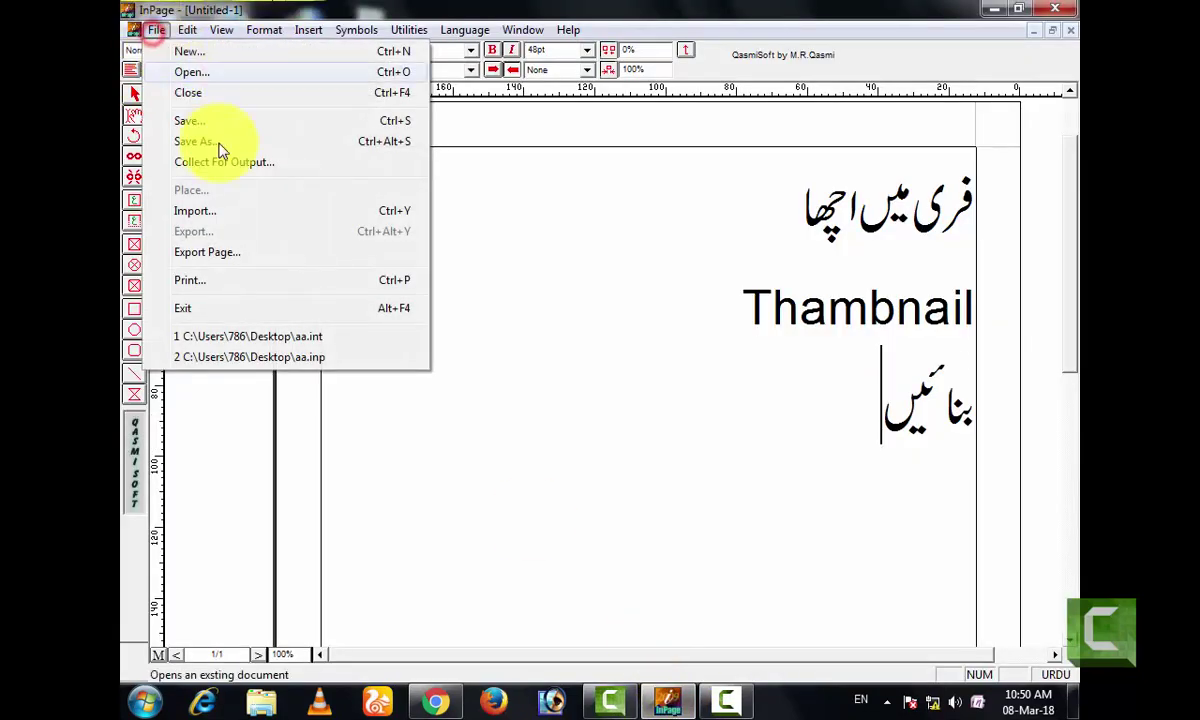
left_click(200, 253)
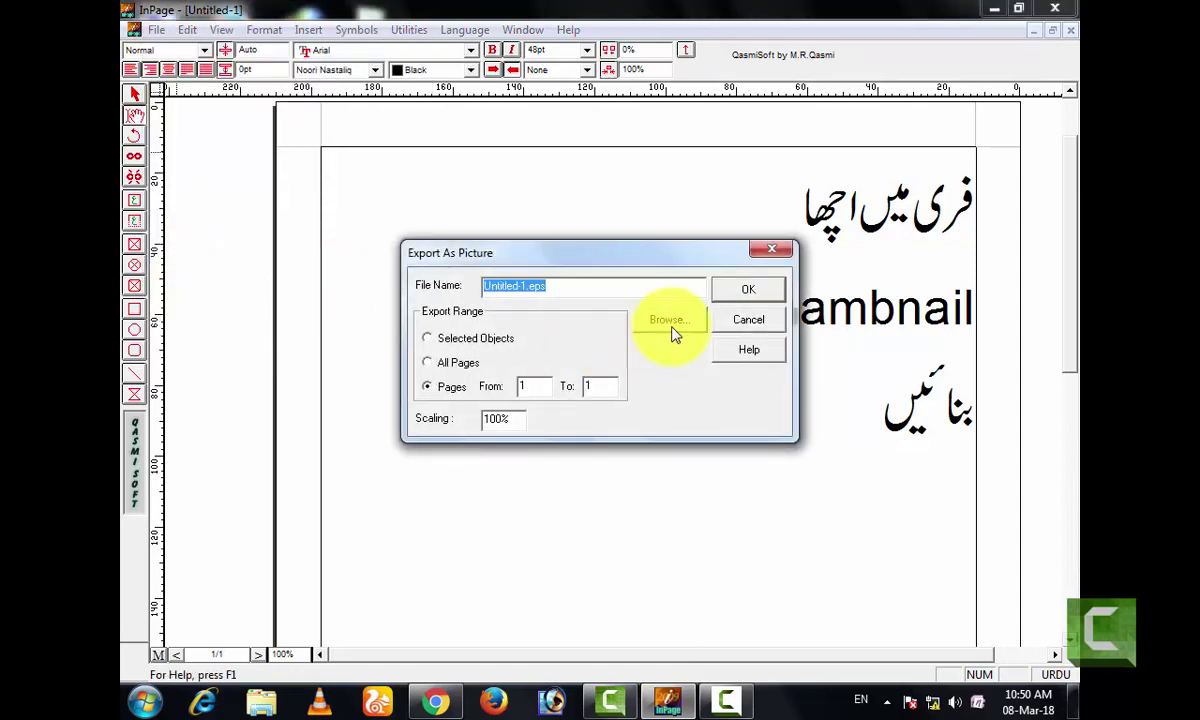
left_click(684, 329)
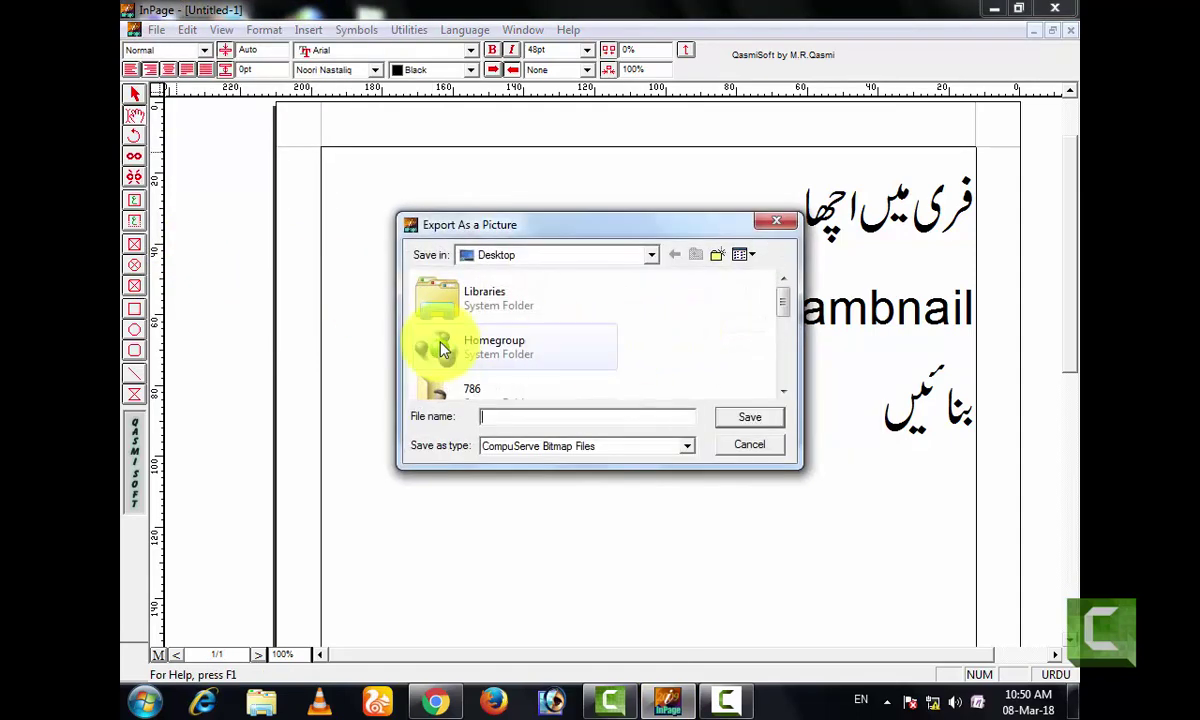
left_click(530, 446)
left_click(530, 476)
left_click(525, 416)
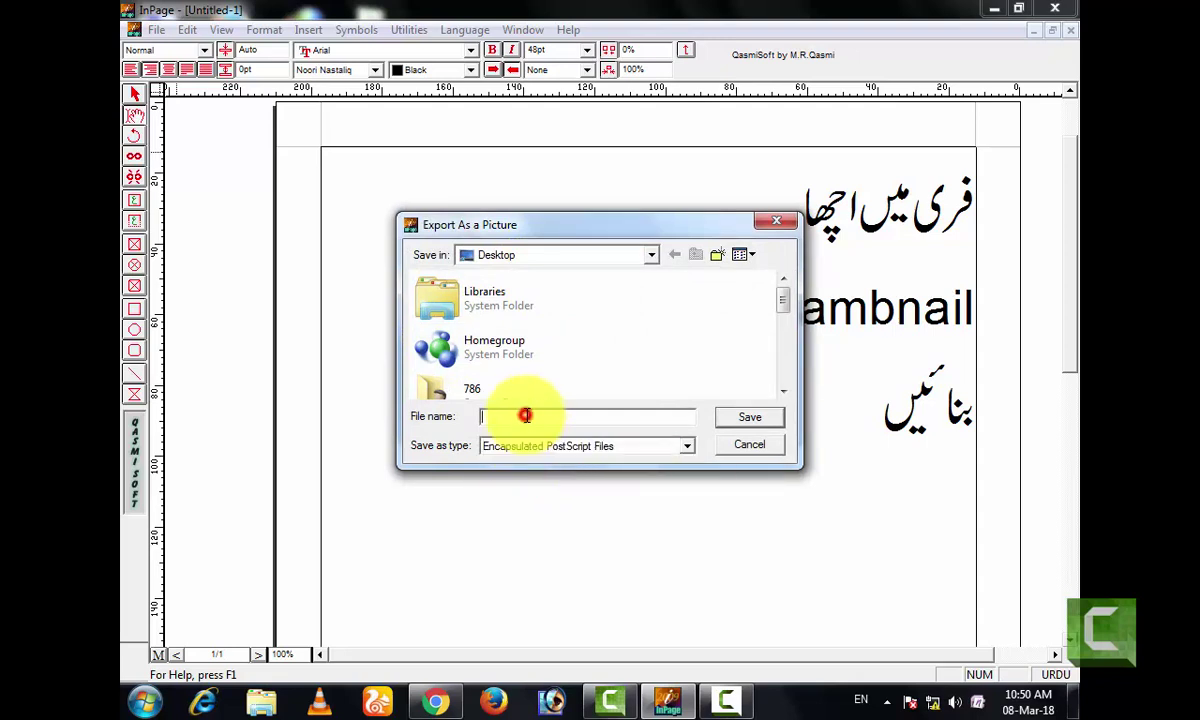
type("aaa")
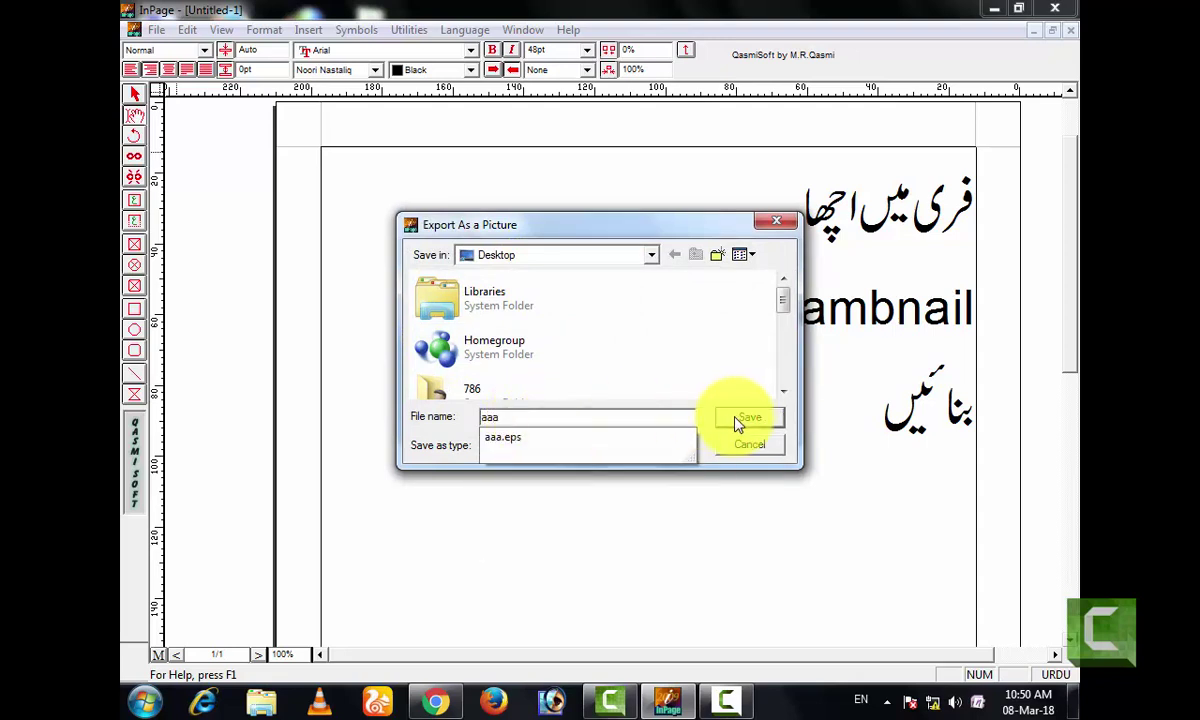
left_click(733, 418)
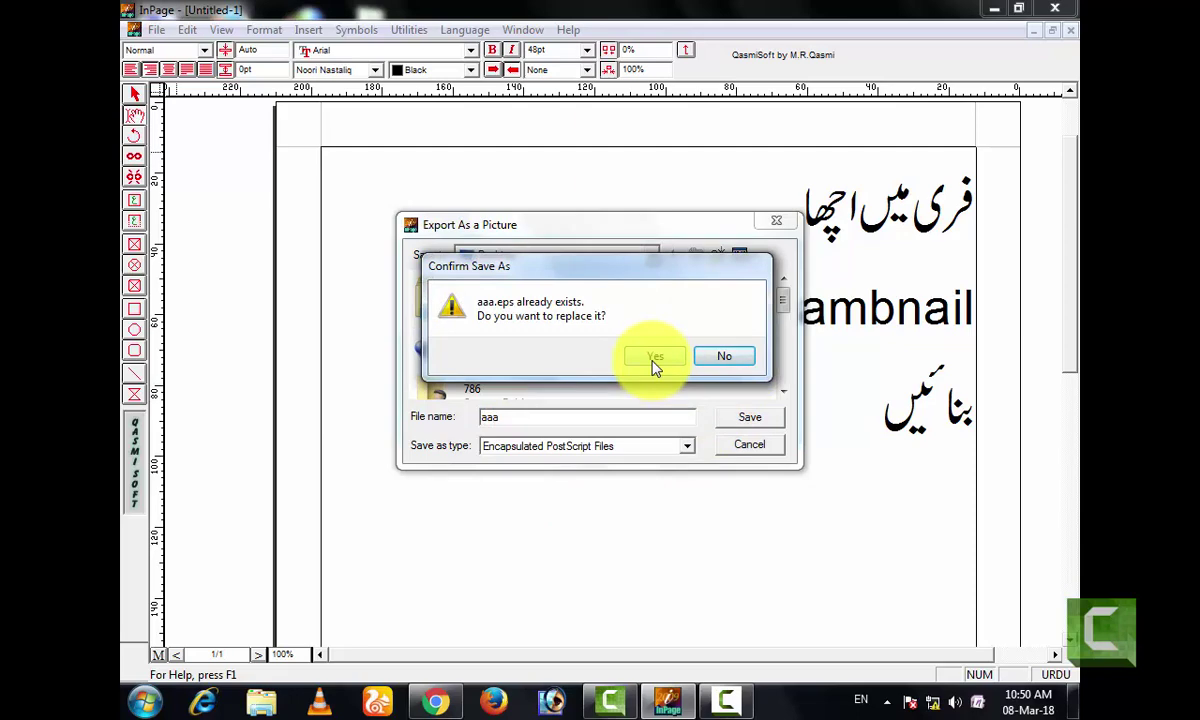
left_click(655, 358)
left_click(738, 292)
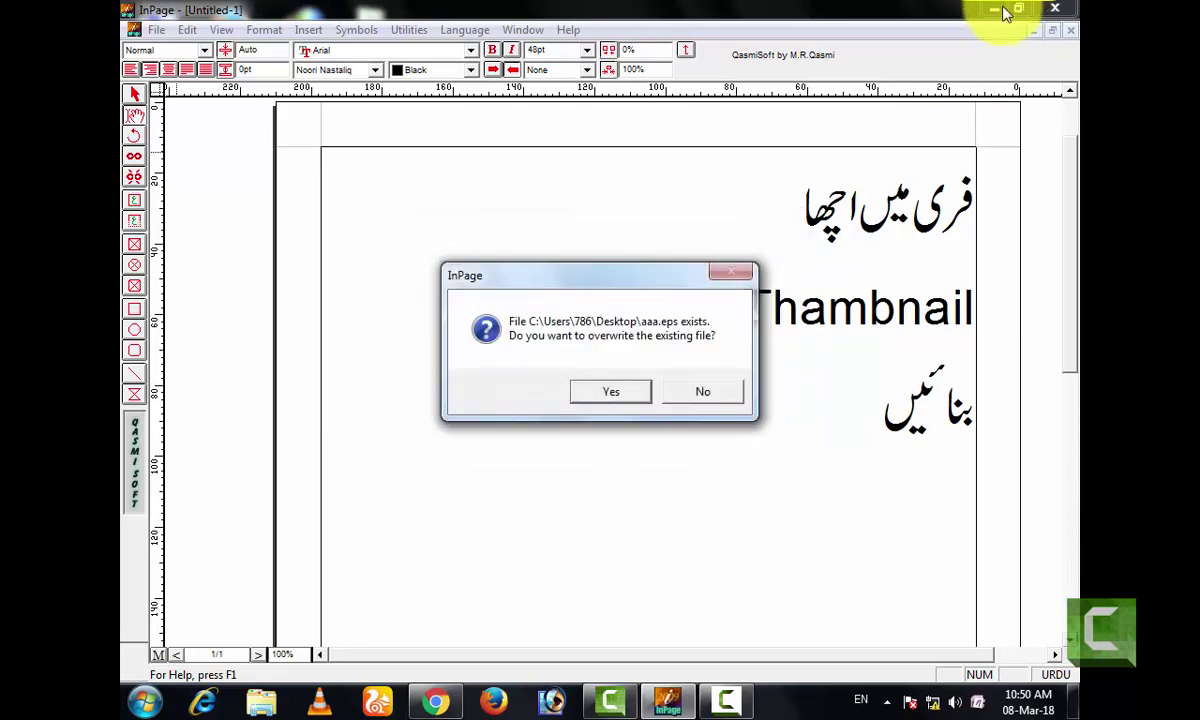
left_click(604, 404)
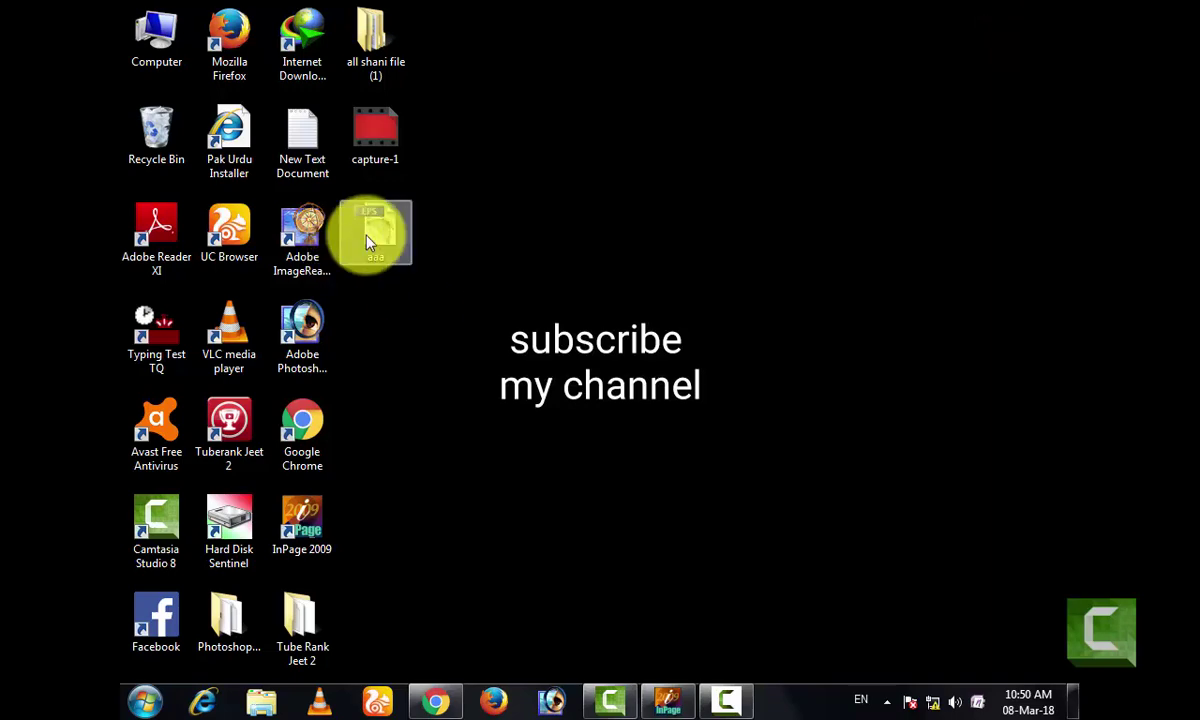
Open the aaa EPS file from the desktop in Adobe Photoshop, rasterizing it at 72 pixels/inch in CMYK Color
double_click(372, 238)
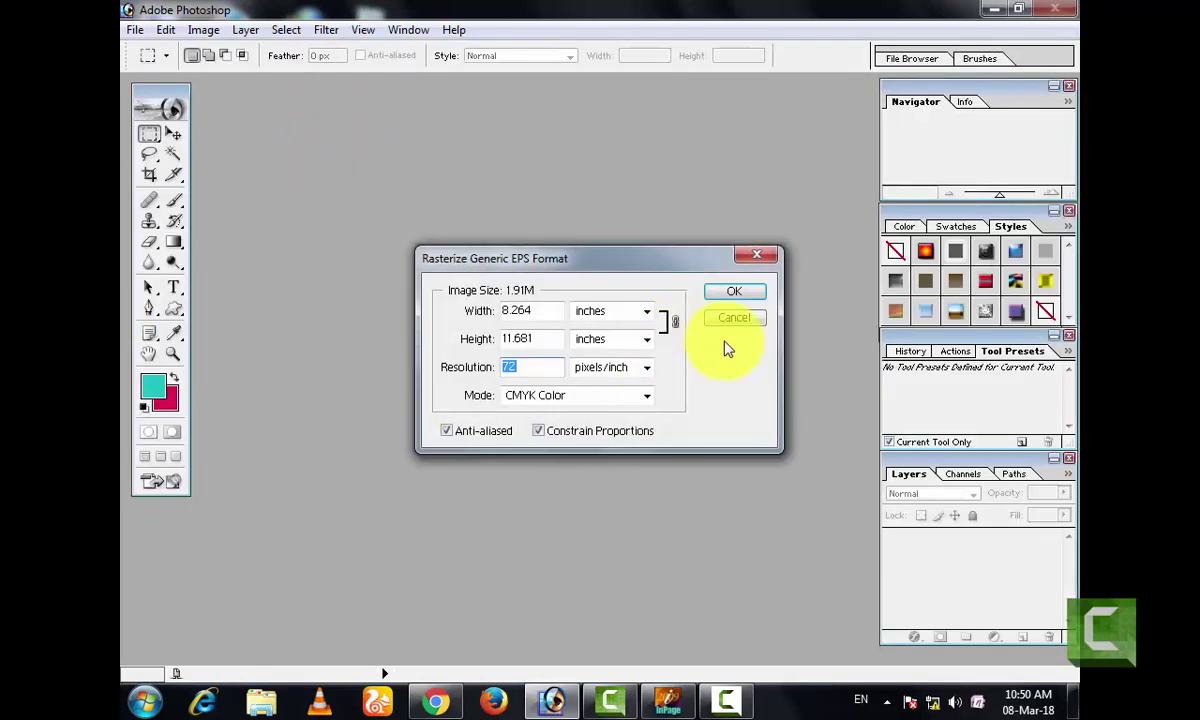
left_click(729, 291)
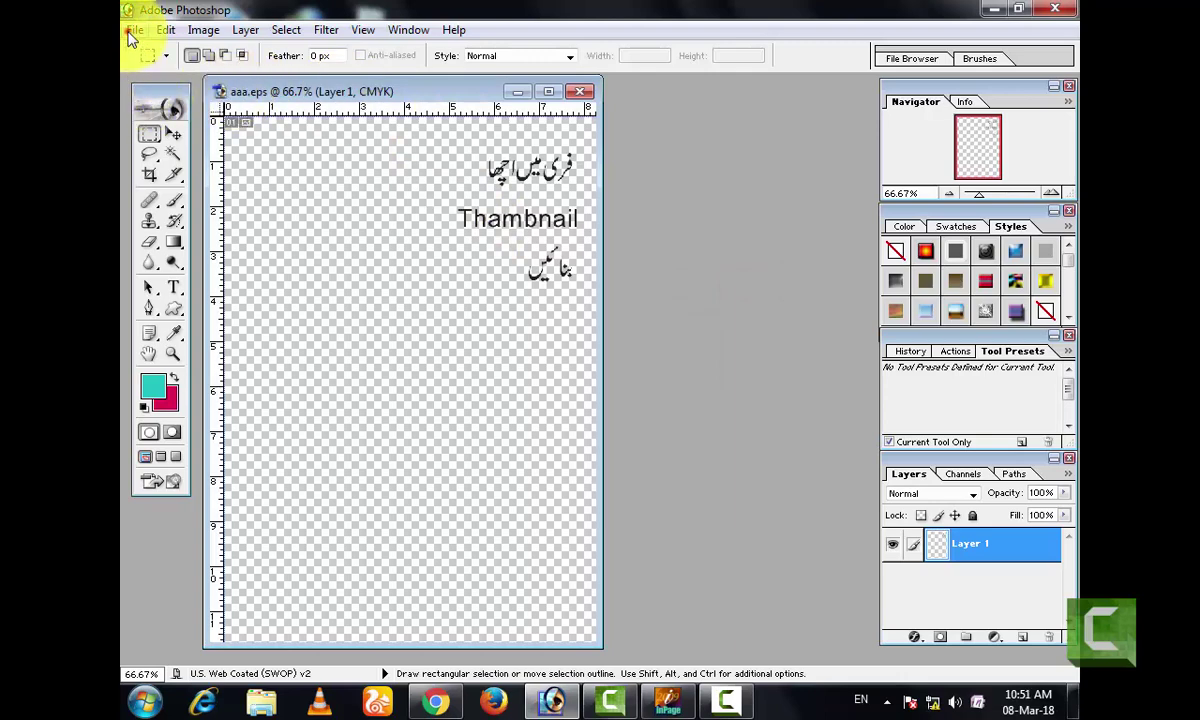
Open IMG-20180301-WA0060 from the thamnail photo folder inside Camtasia Studio 8, and reposition and resize its window to uncover part of the aaa.eps document
left_click(132, 31)
left_click(160, 76)
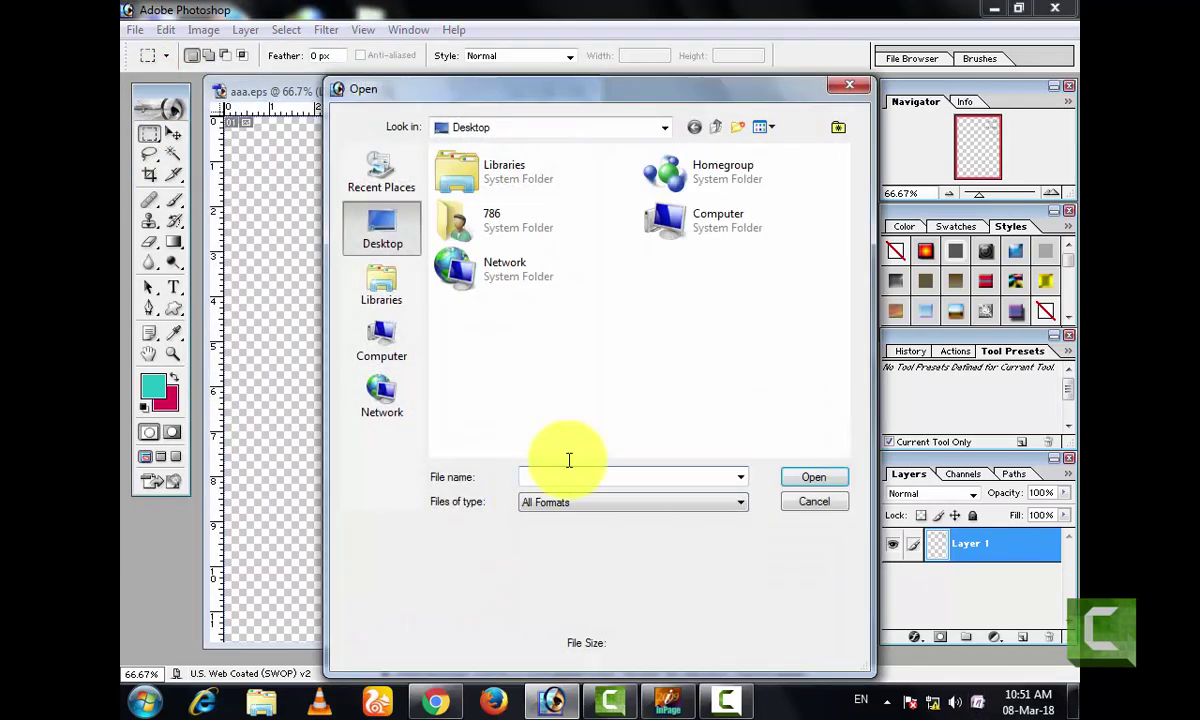
left_click(712, 286)
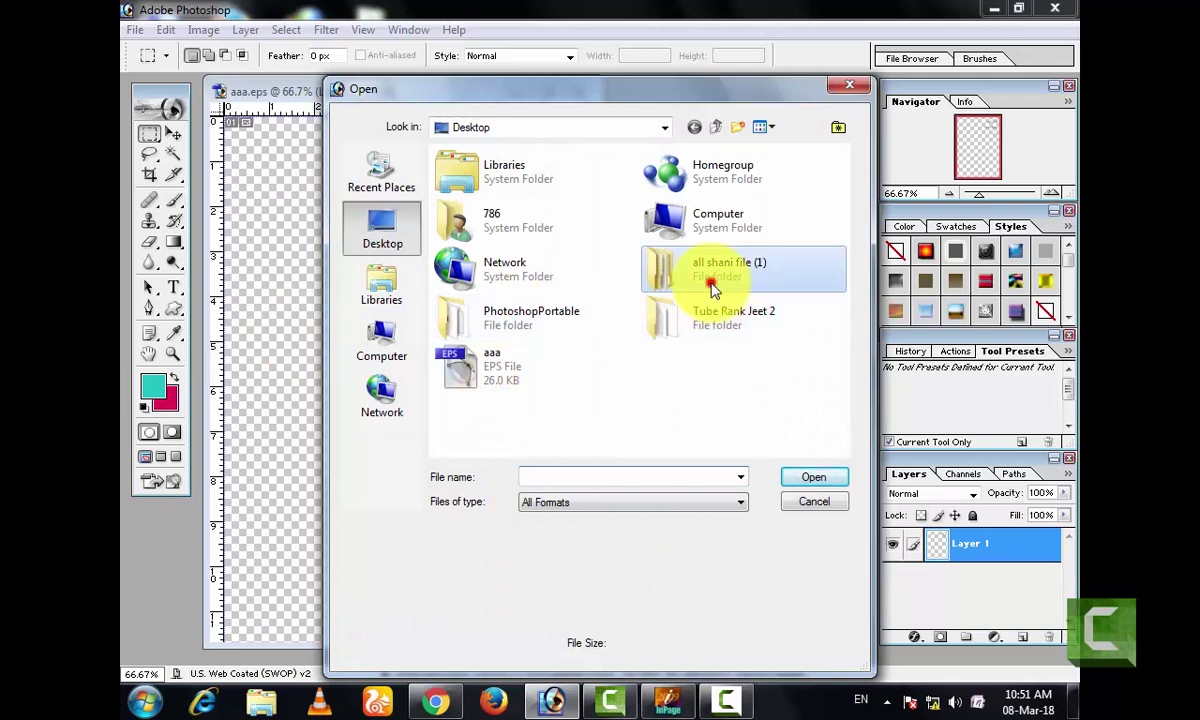
double_click(712, 286)
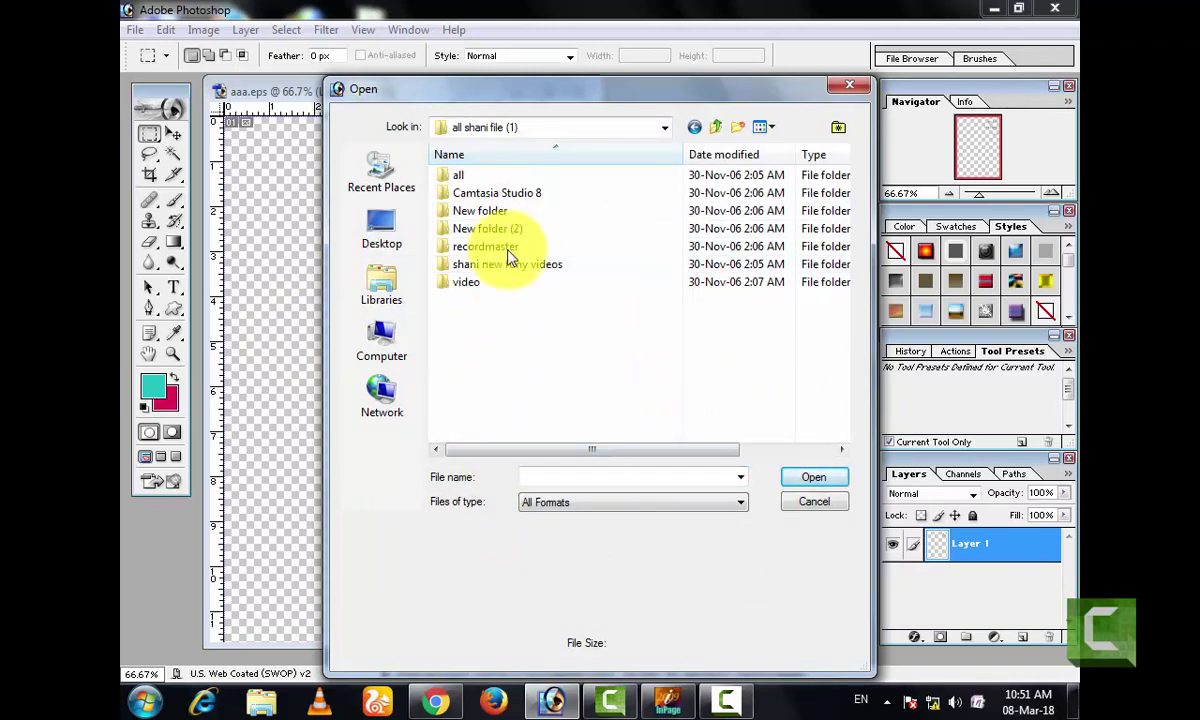
double_click(505, 194)
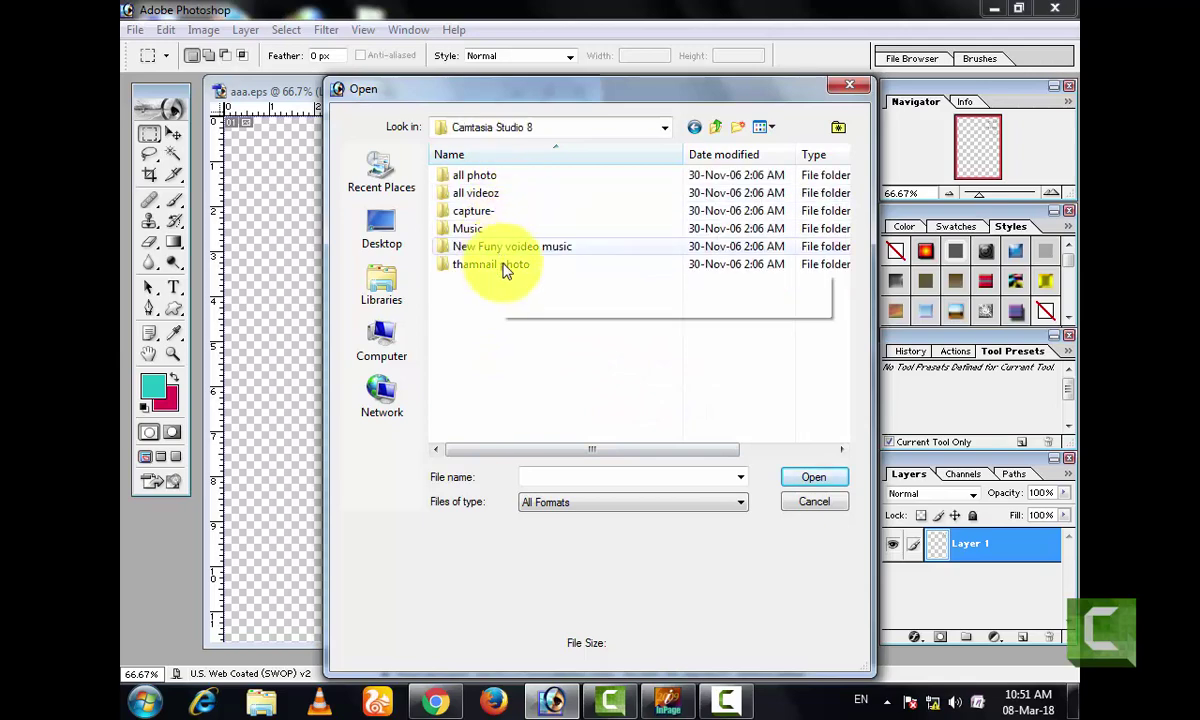
double_click(490, 264)
left_click(572, 230)
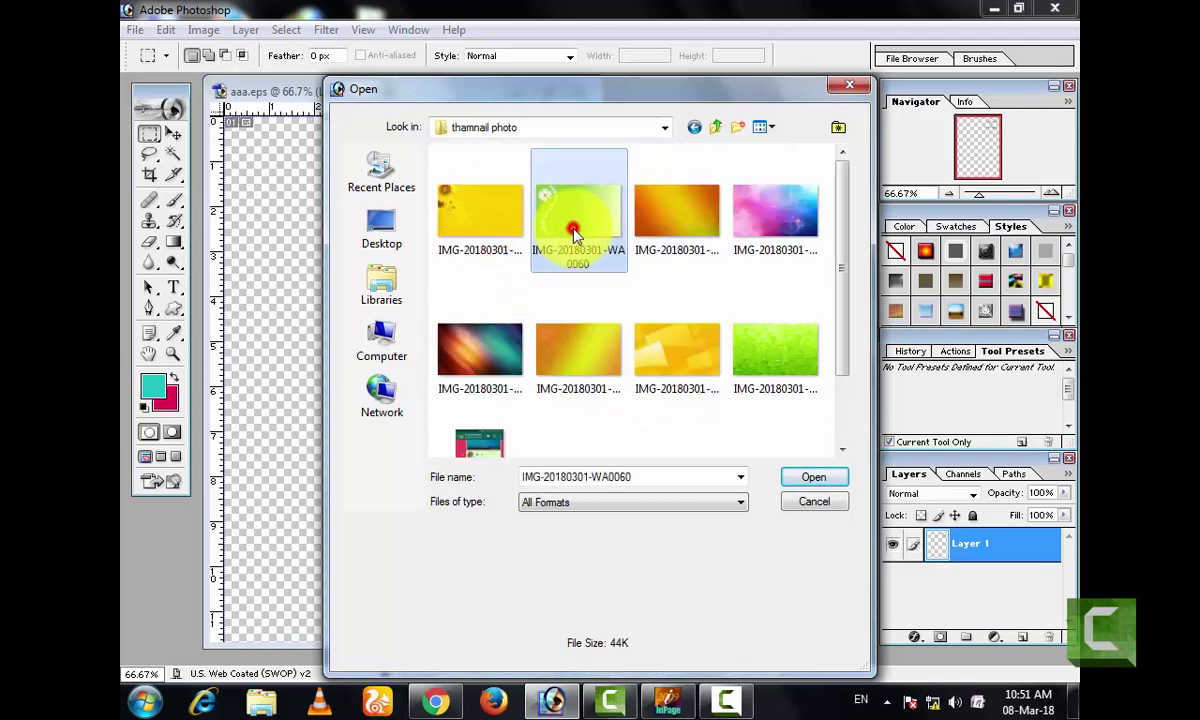
left_click(816, 480)
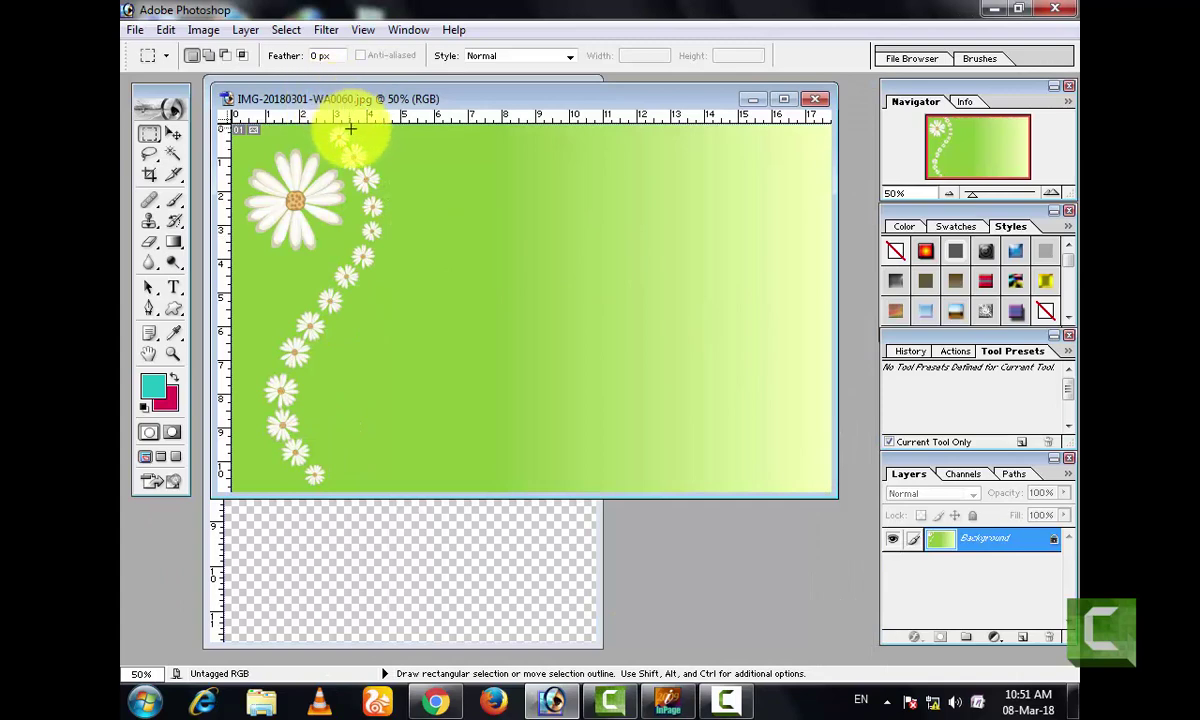
left_click_drag(668, 105, 688, 201)
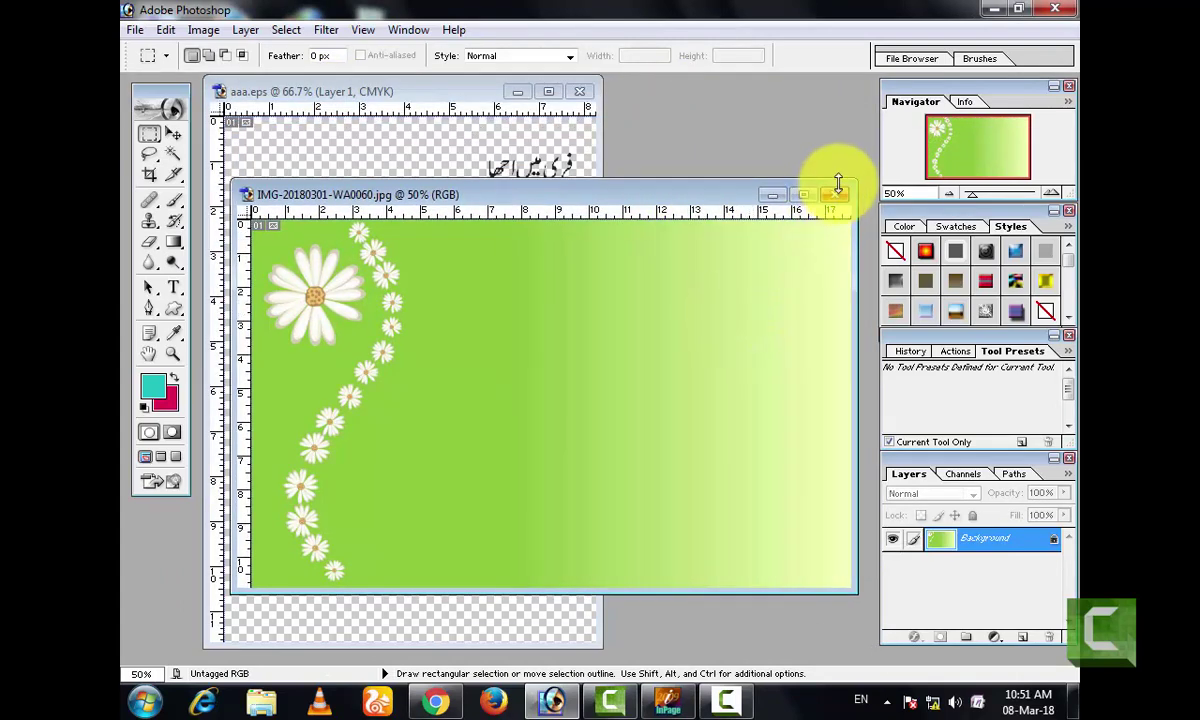
left_click_drag(838, 185, 860, 148)
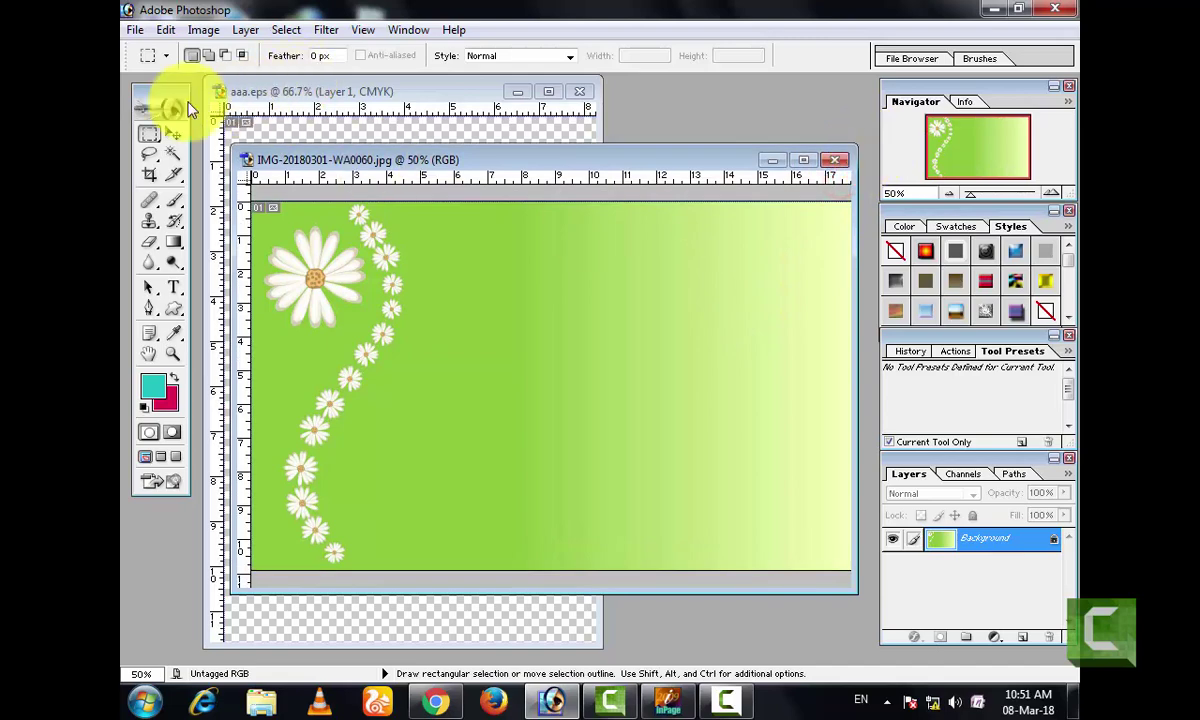
Move the first Urdu line from aaa.eps to the flower background's upper right and scale it to 297.0% width and 196.2% height
left_click(249, 92)
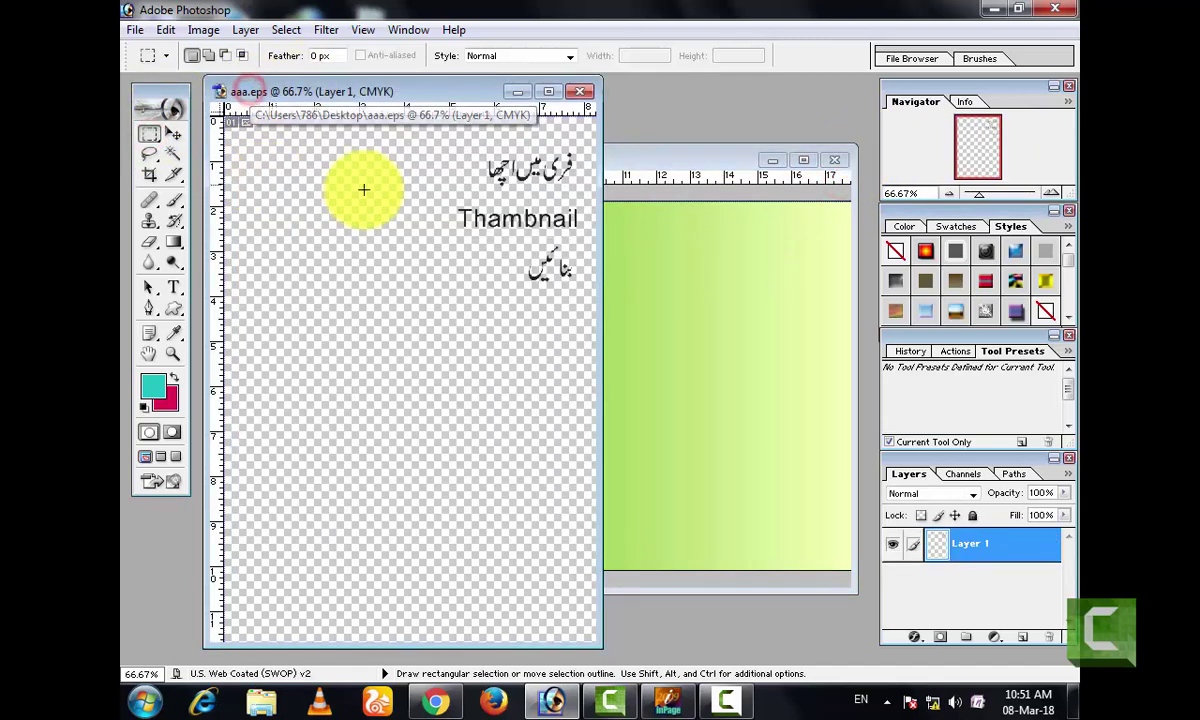
left_click_drag(415, 148, 590, 196)
left_click(173, 133)
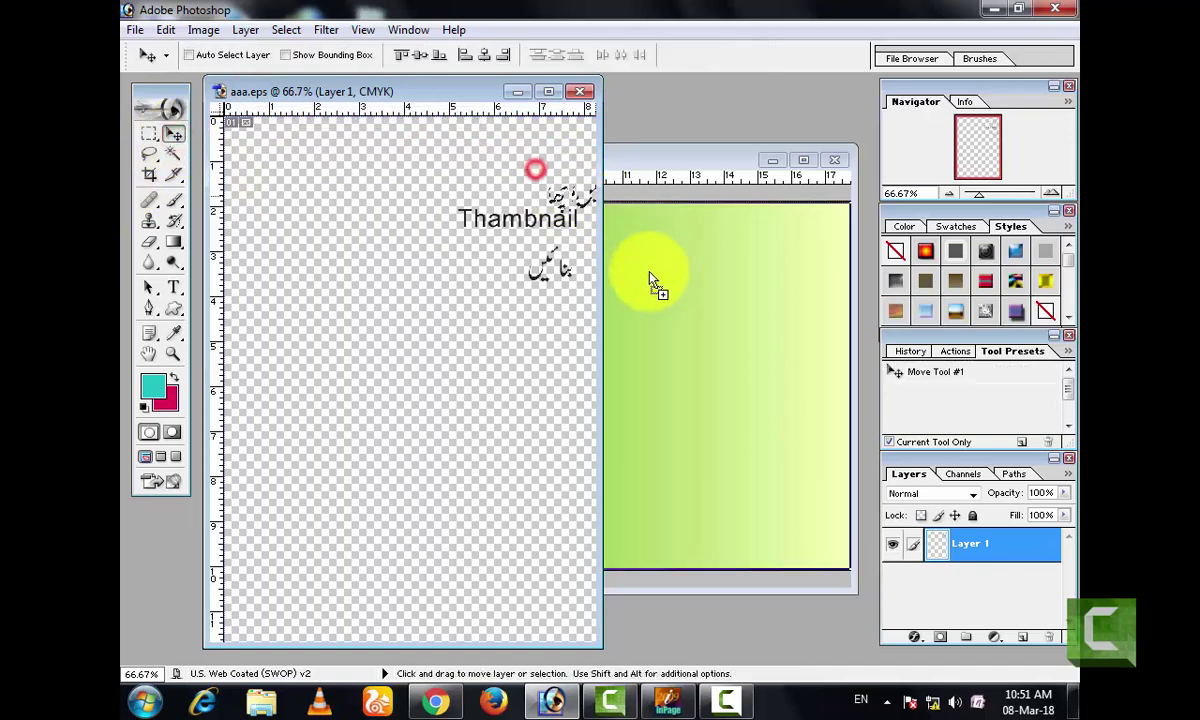
left_click_drag(649, 274, 792, 256)
key("ctrl+t")
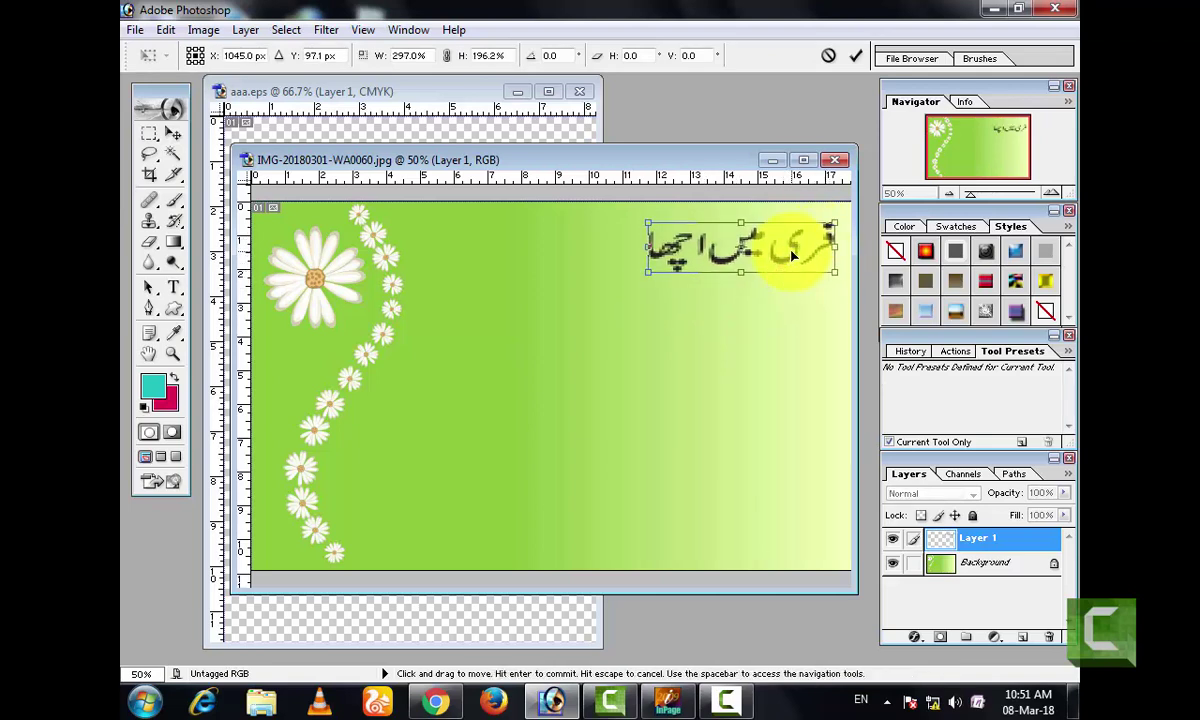
left_click(856, 57)
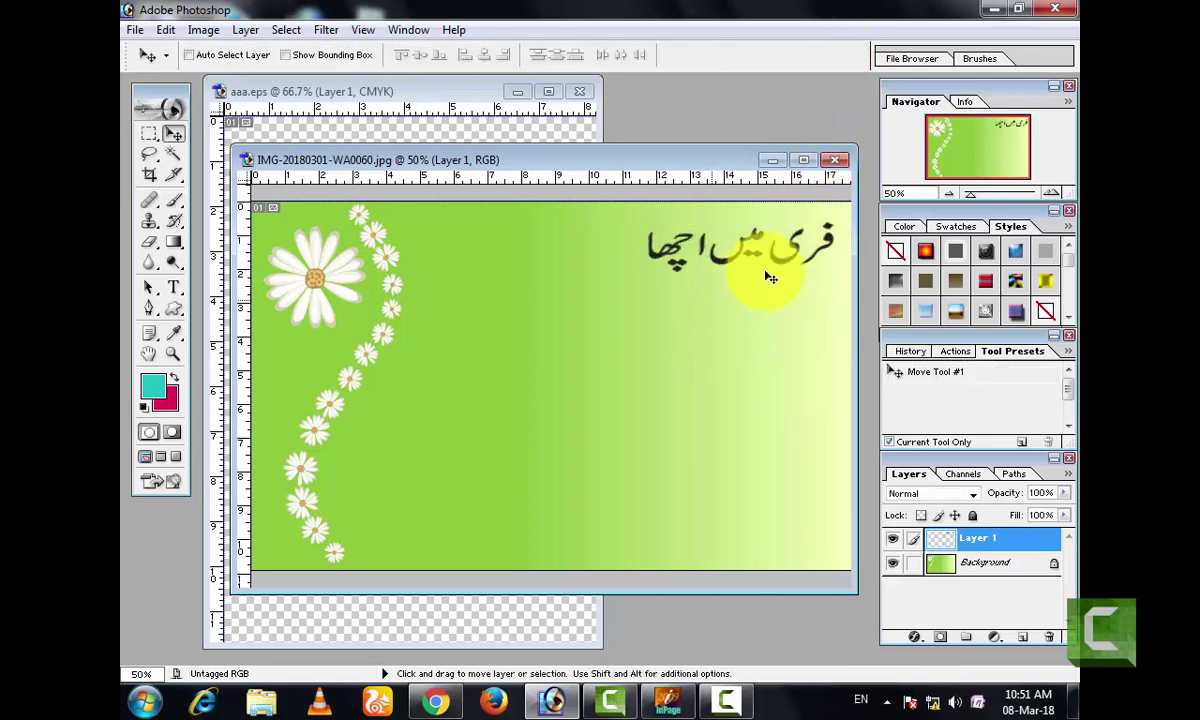
Try preset styles combining gradient, pattern and color overlays, shadows and inner glow on the Urdu text layer
left_click(1016, 285)
left_click(1046, 278)
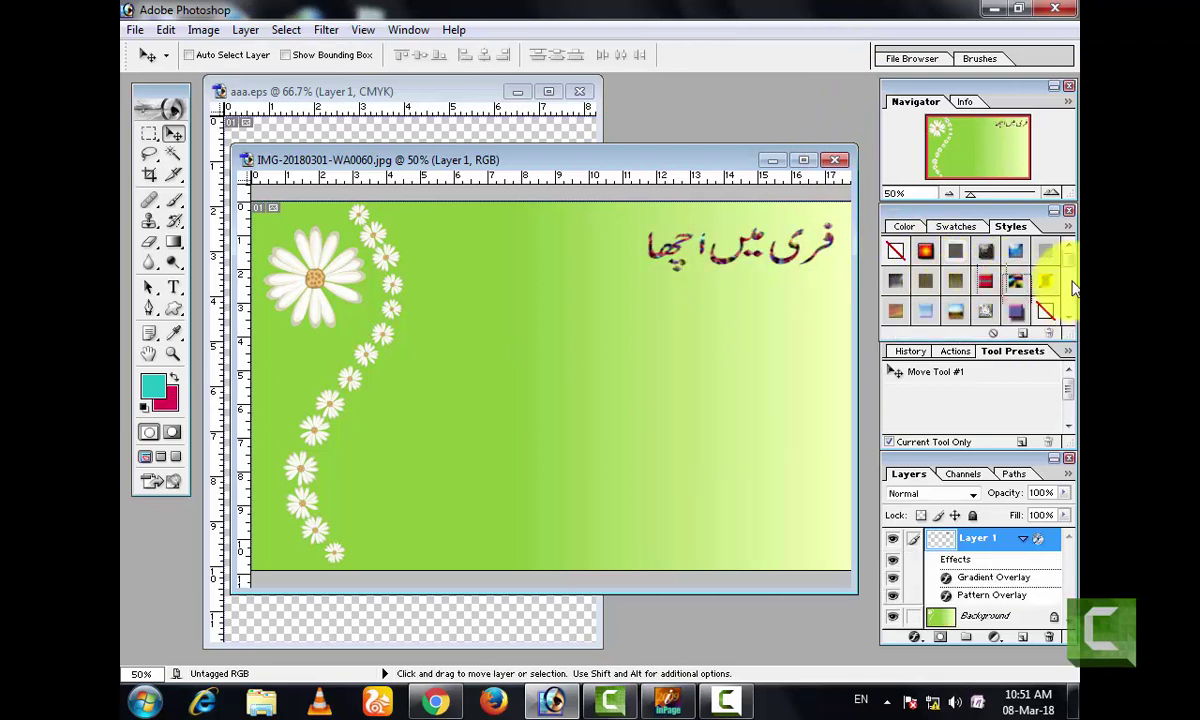
left_click(1021, 315)
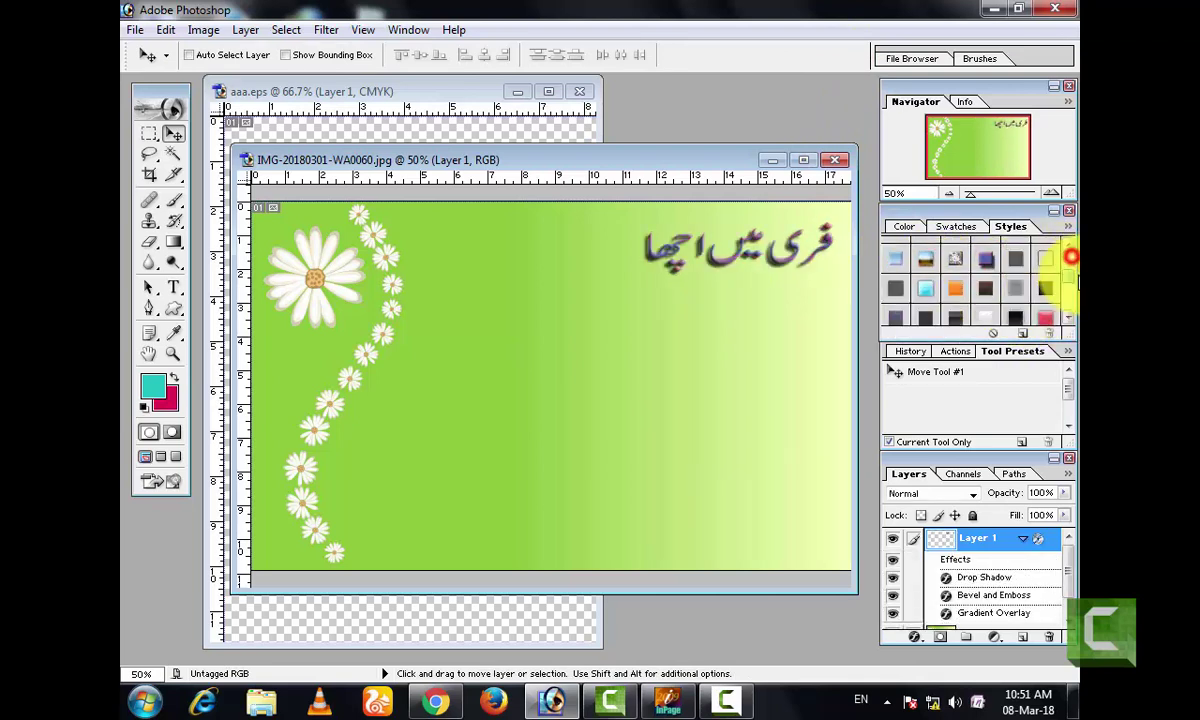
scroll(1040, 282, "down", 2)
left_click(959, 304)
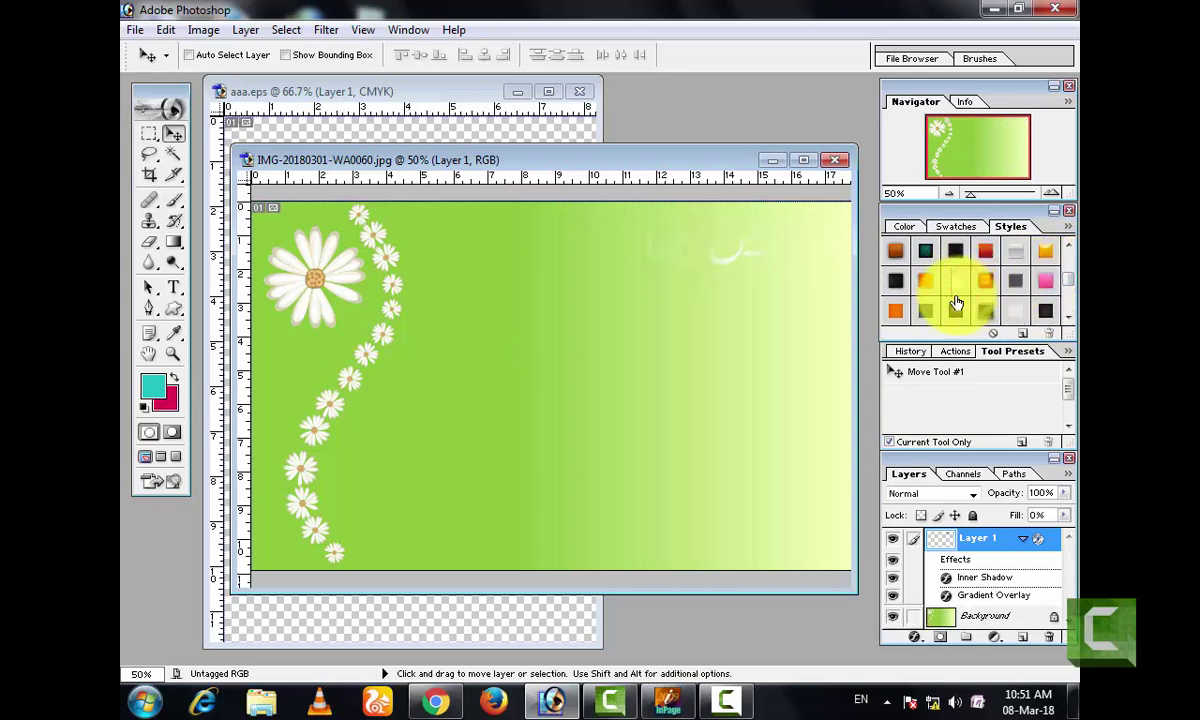
left_click(956, 310)
left_click(986, 310)
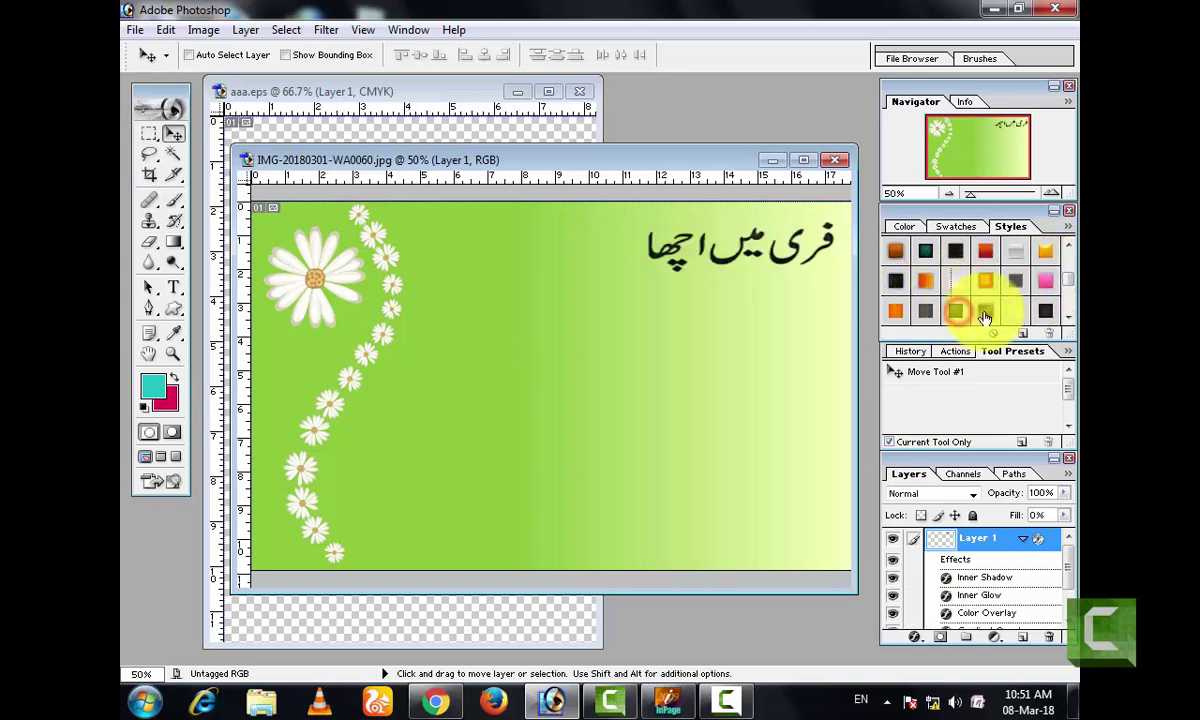
left_click(1015, 310)
left_click(1045, 310)
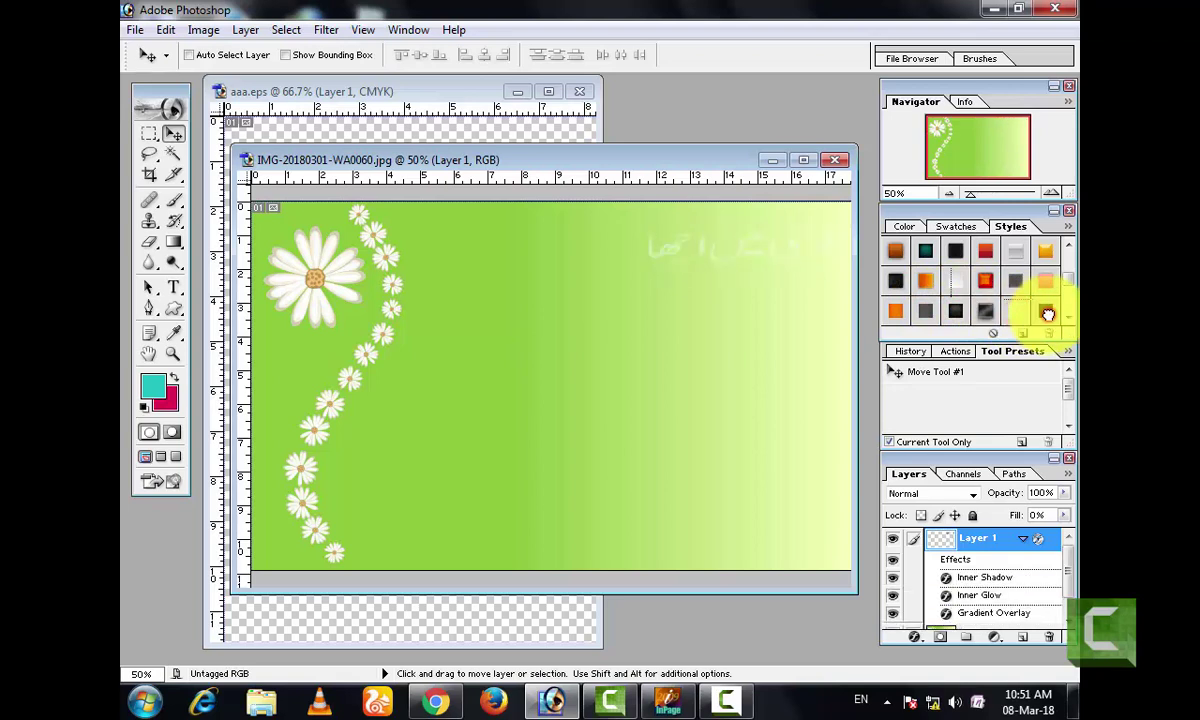
Try silver gradient, textured pink, grey embossed and red stroked preset styles on the Urdu text
scroll(979, 295, "down", 2)
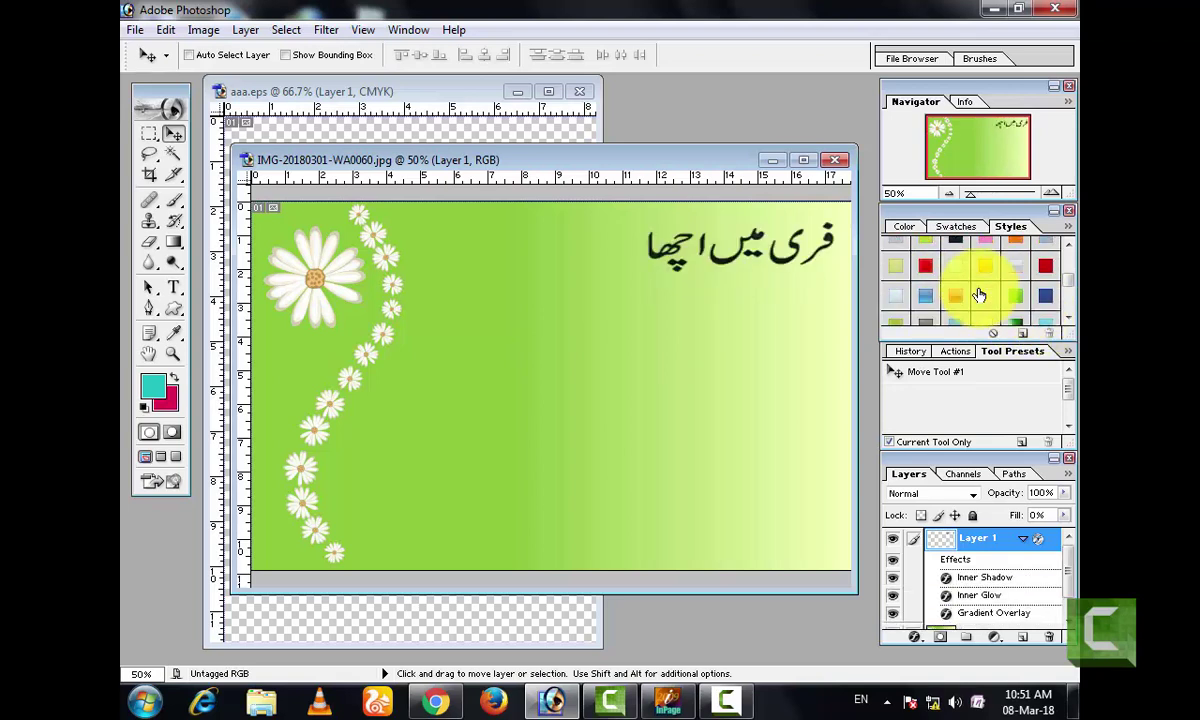
scroll(970, 297, "down", 3)
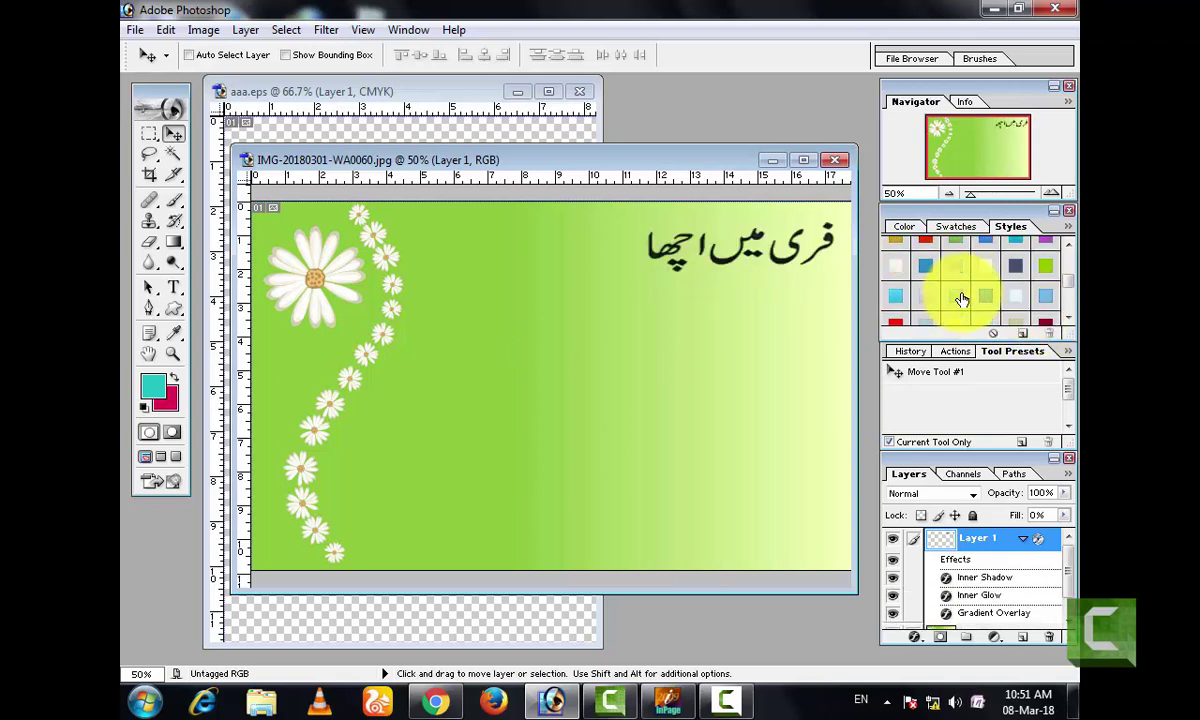
scroll(960, 297, "down", 3)
left_click(1016, 295)
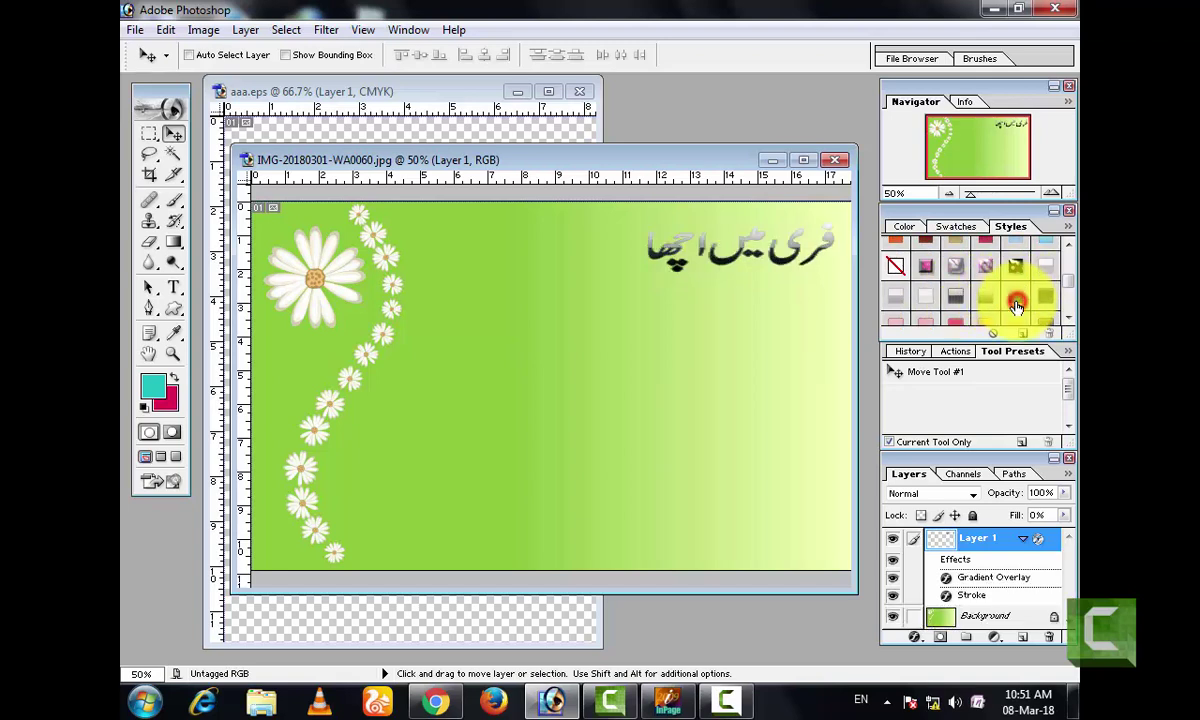
left_click(1043, 266)
left_click(991, 268)
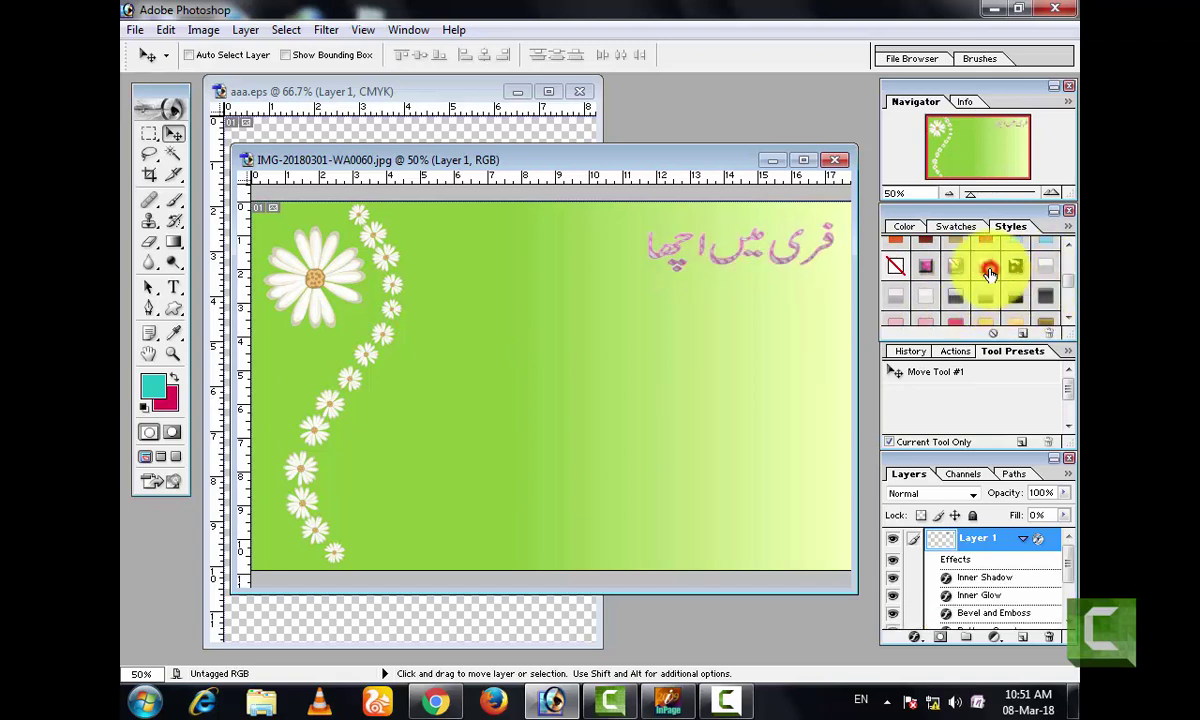
scroll(972, 276, "down", 1)
left_click(955, 270)
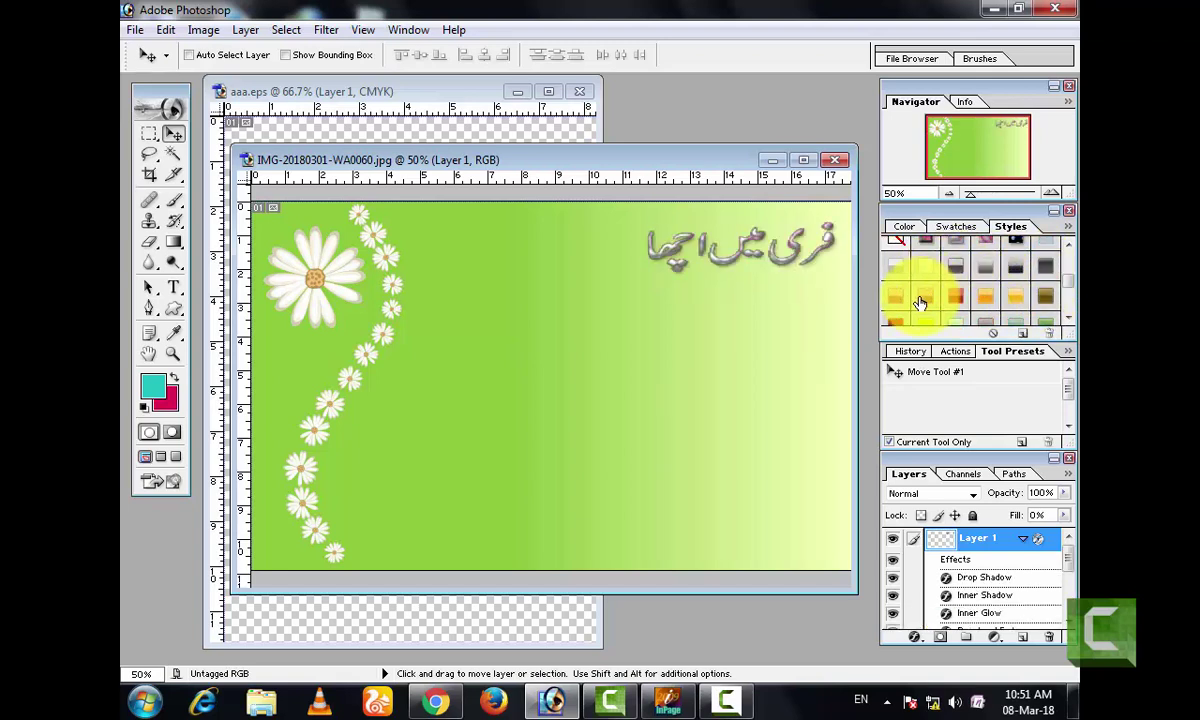
left_click(955, 295)
scroll(990, 305, "down", 1)
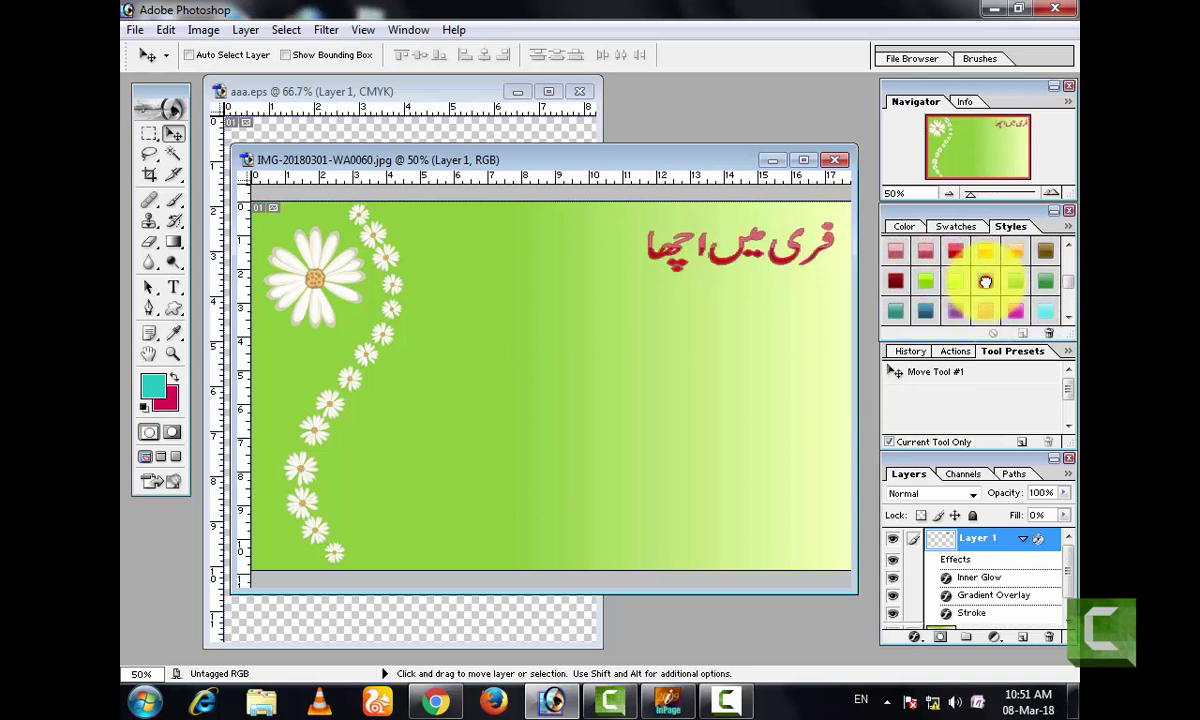
left_click(985, 282)
Try grey embossed and dark outlined preset styles with drop and inner shadows on the Urdu text
scroll(990, 286, "down", 1)
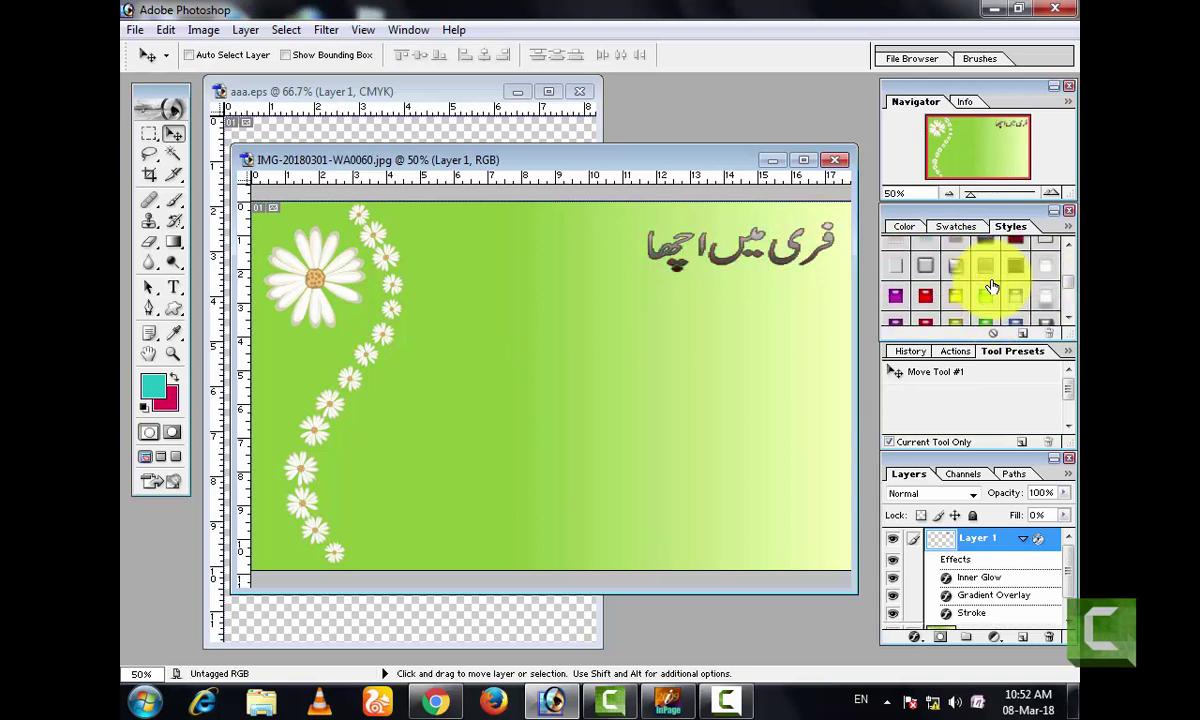
scroll(990, 283, "up", 1)
left_click(967, 287)
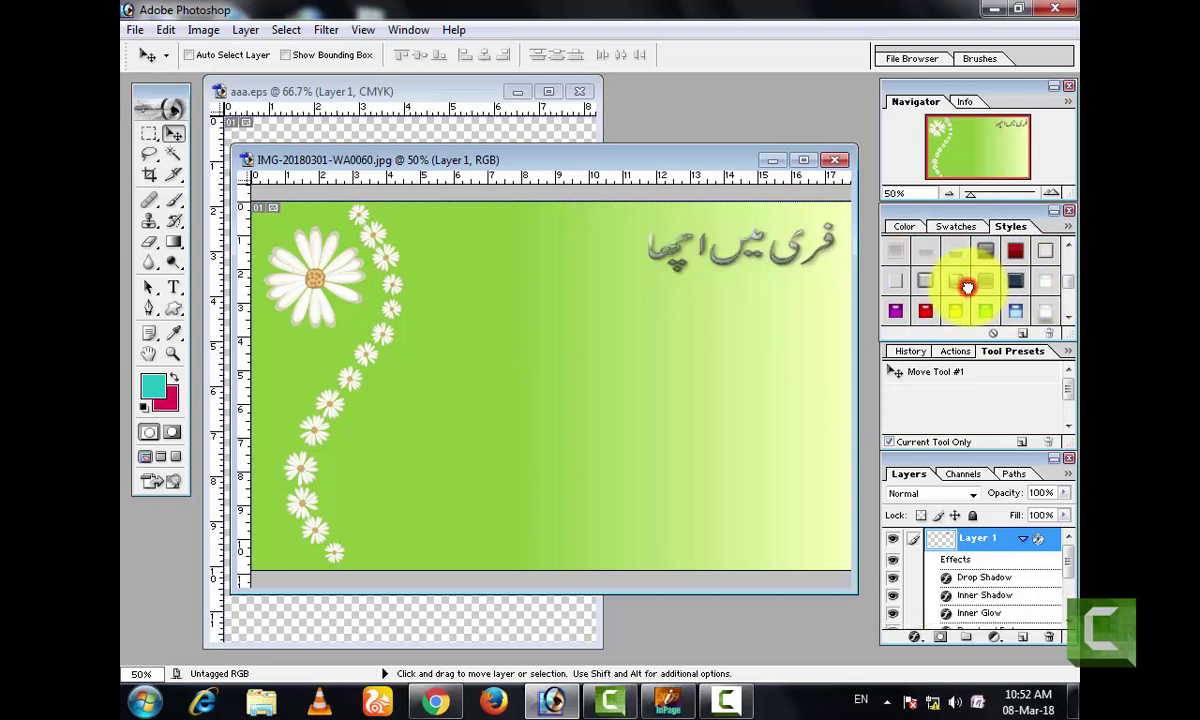
left_click(1012, 281)
left_click(1018, 278)
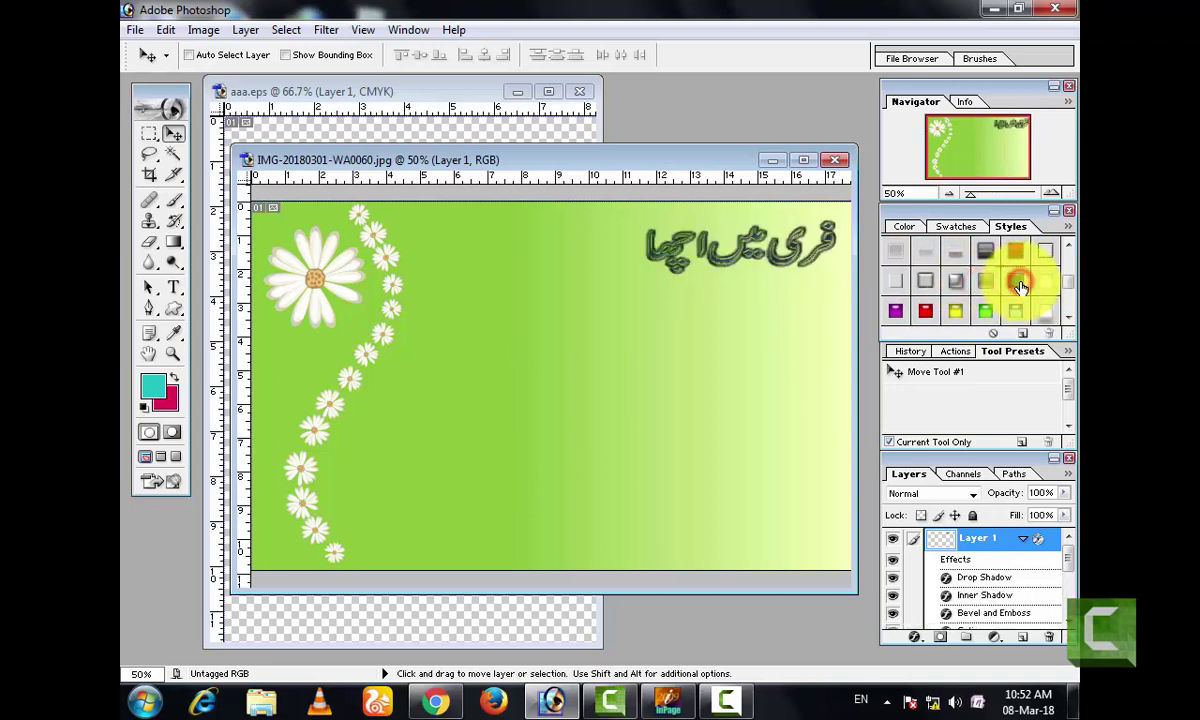
scroll(1044, 292, "down", 1)
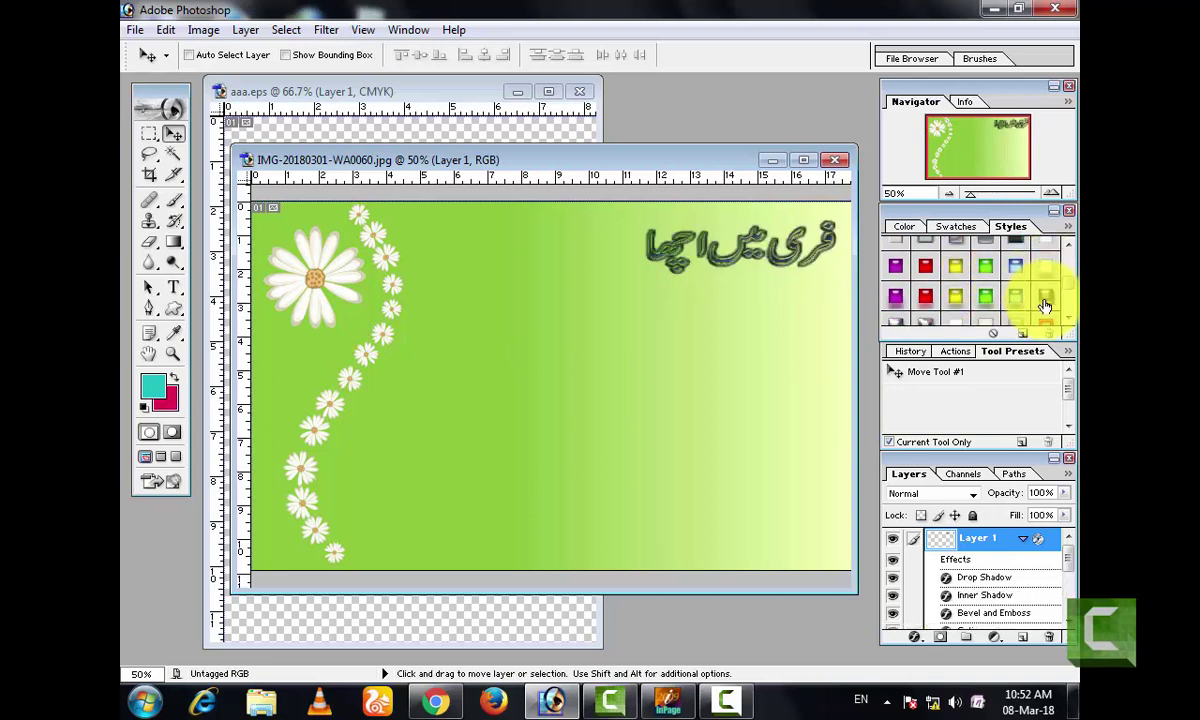
Try the blue and purple drop-shadow styles, the fading gradient style and the blue beveled style on the Urdu text
left_click(1046, 300)
scroll(1030, 298, "down", 1)
left_click(1015, 296)
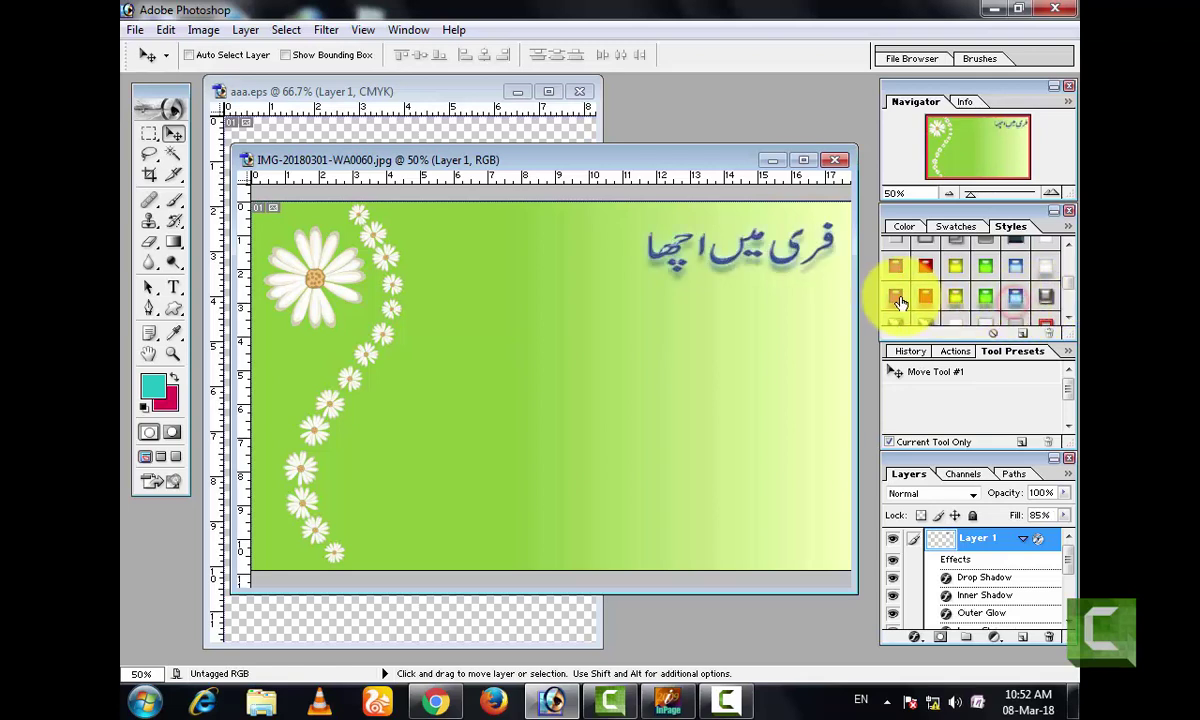
left_click(897, 302)
scroll(928, 302, "down", 1)
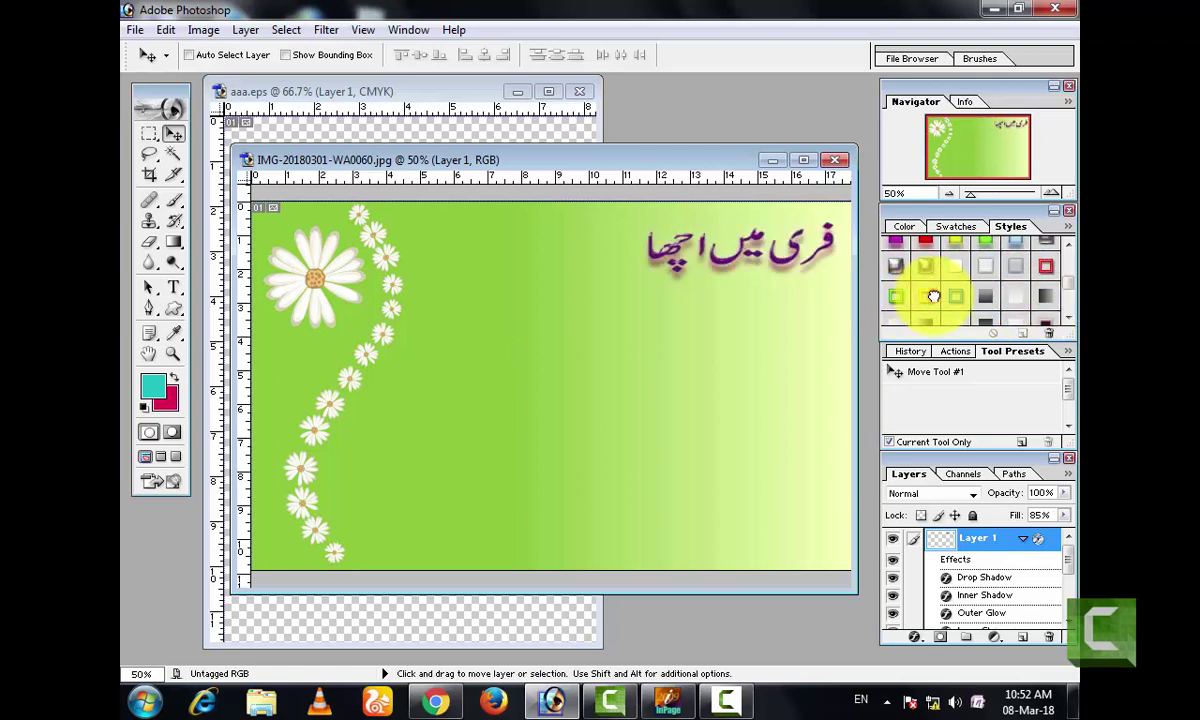
left_click(933, 296)
left_click(1045, 295)
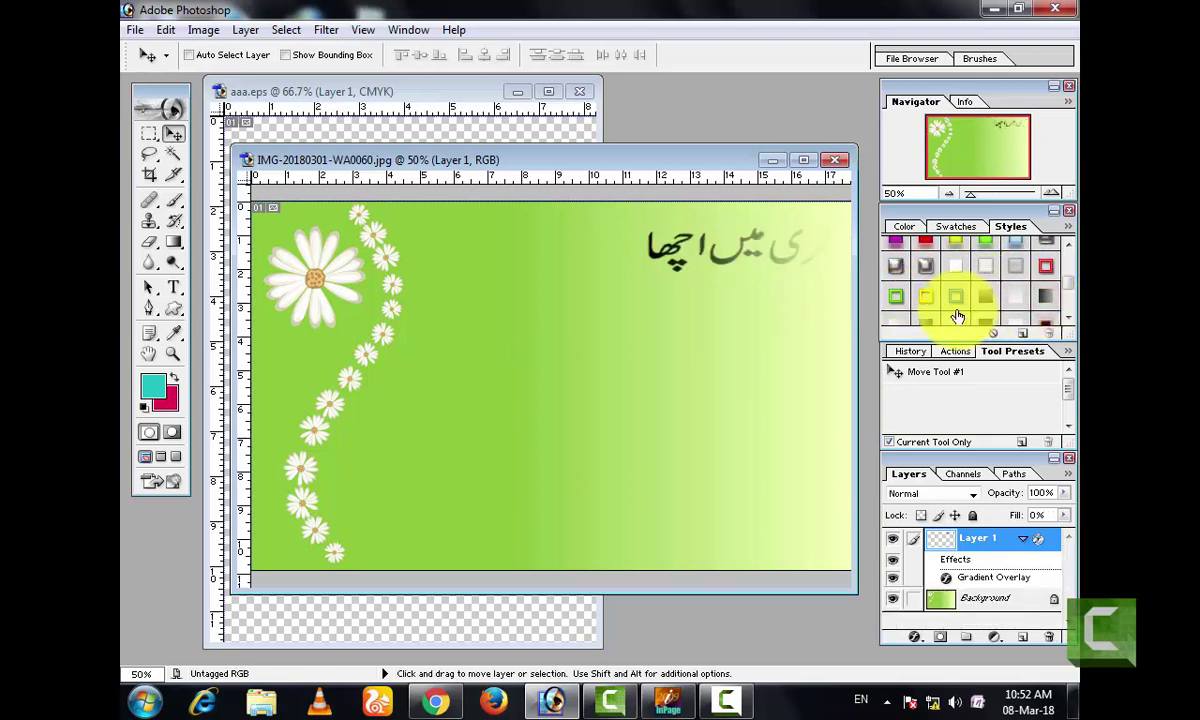
left_click(983, 297)
left_click(968, 297)
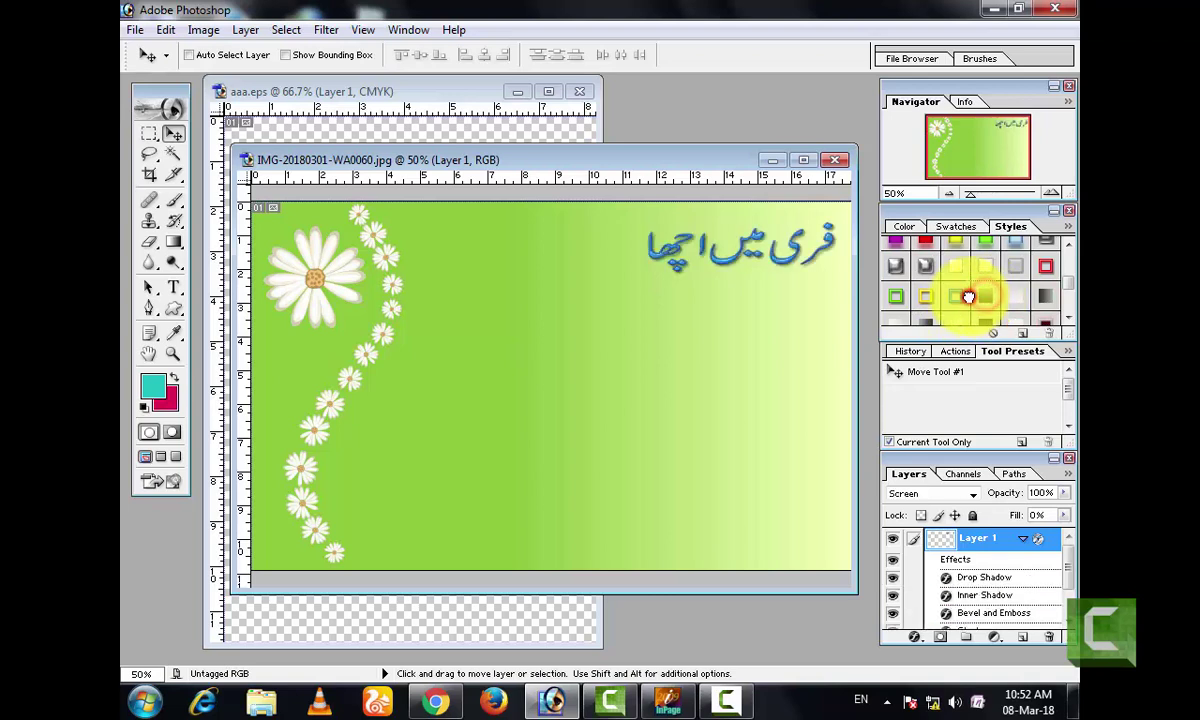
Try dark shadowed, metallic beveled and magenta glow preset styles on the Urdu text
scroll(958, 300, "down", 1)
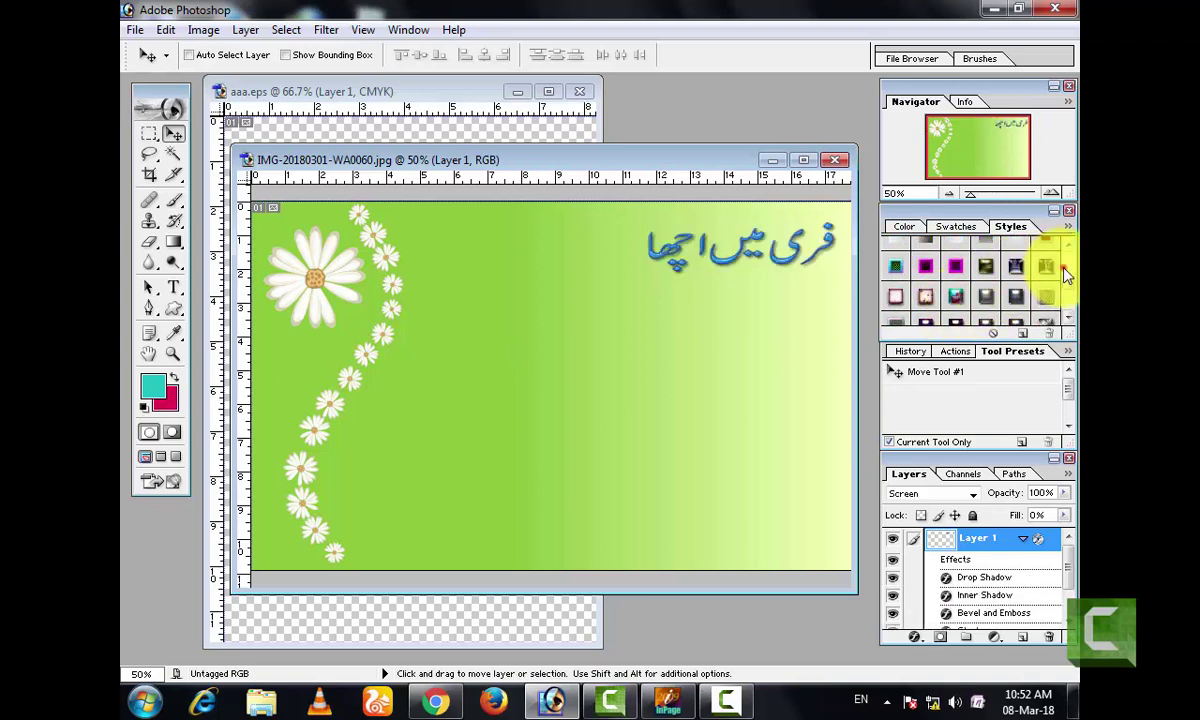
left_click(1050, 278)
scroll(1068, 285, "down", 4)
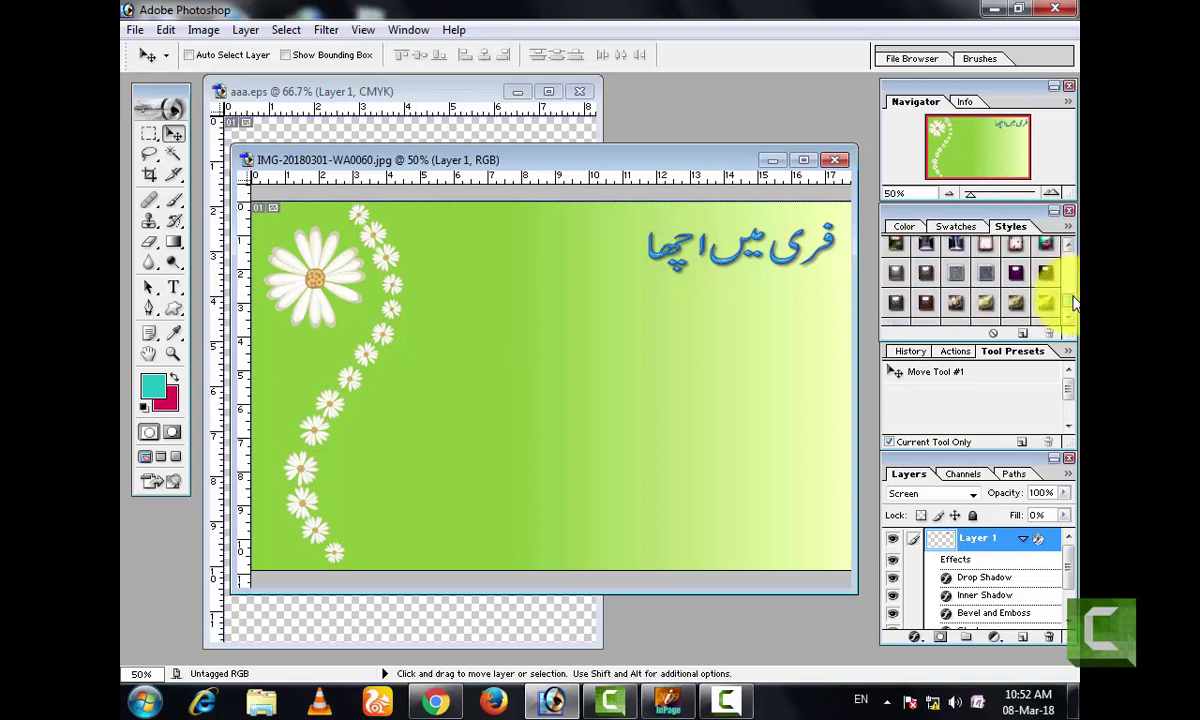
scroll(1073, 300, "down", 2)
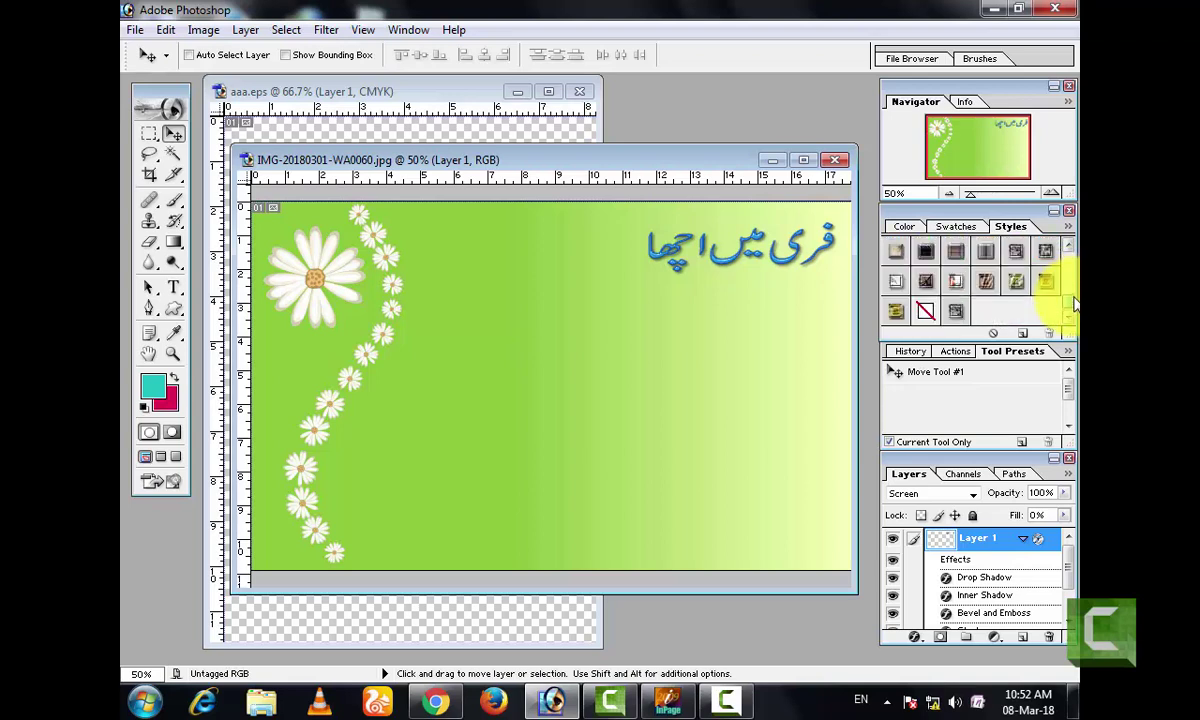
scroll(1040, 276, "up", 3)
left_click(1045, 272)
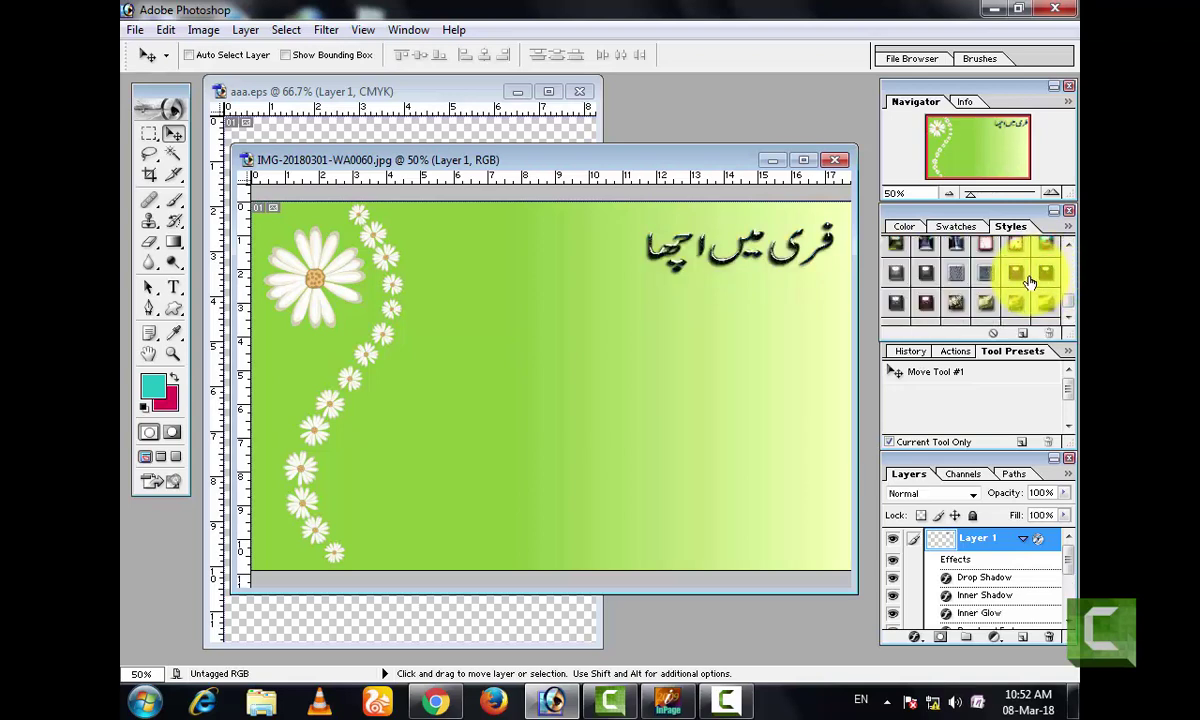
left_click(985, 273)
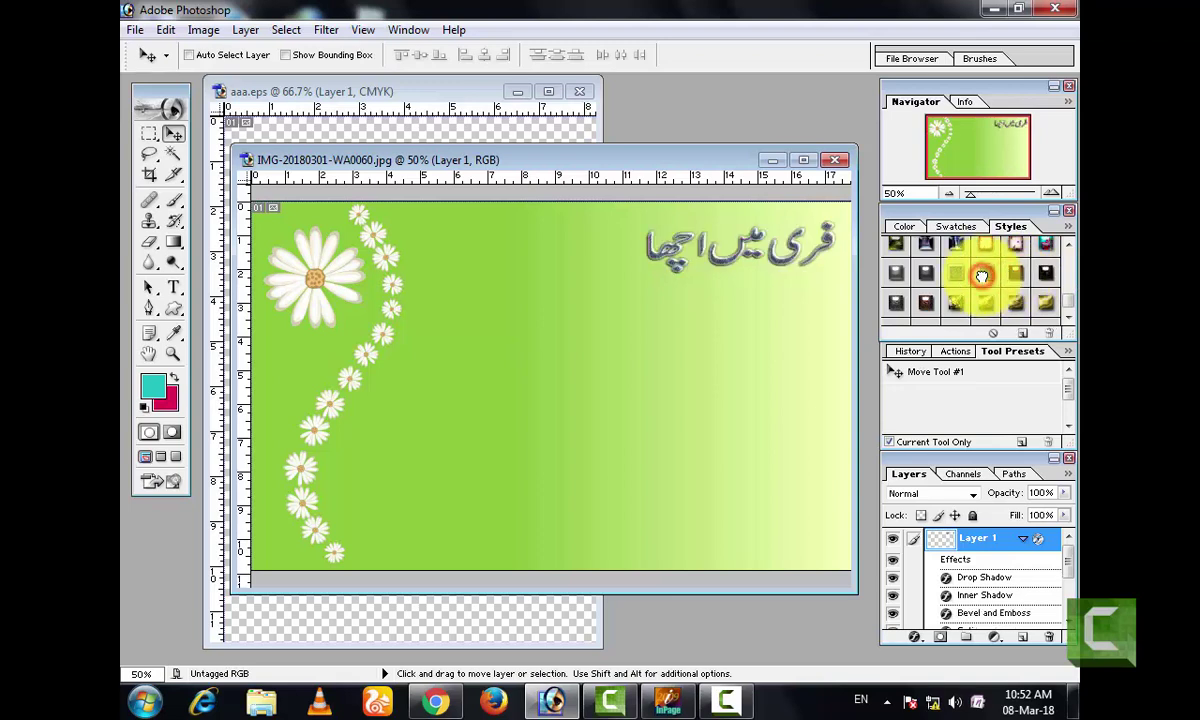
left_click(922, 274)
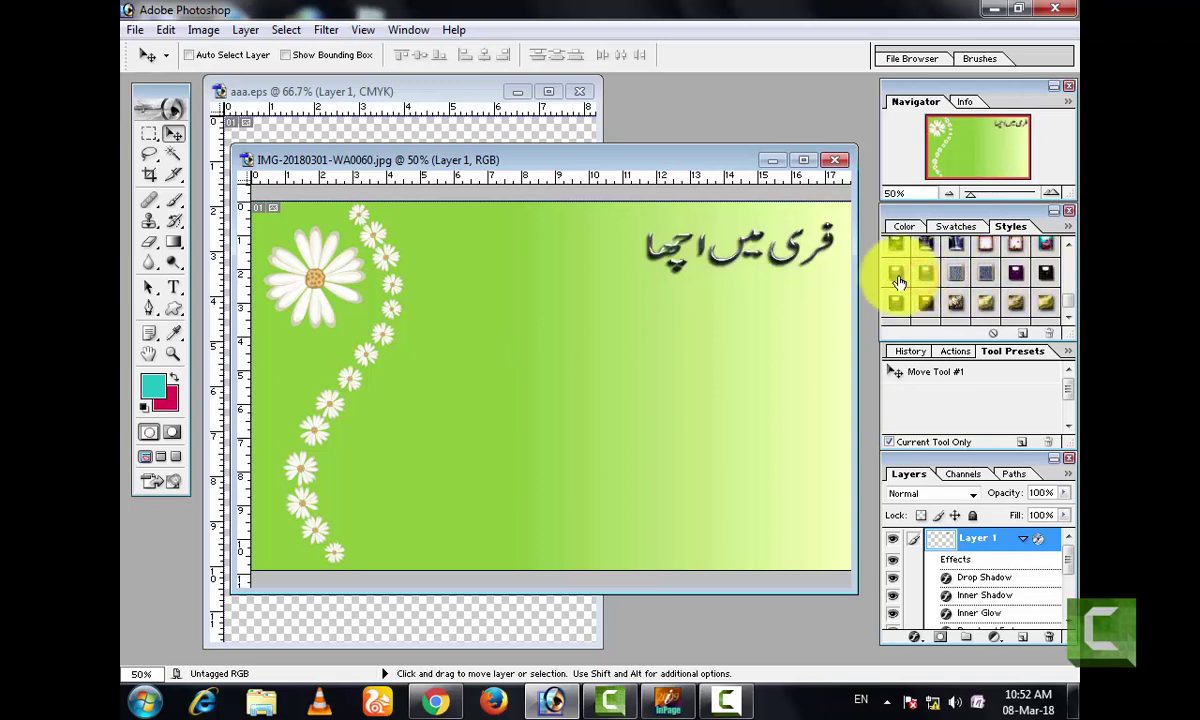
scroll(960, 278, "up", 2)
left_click(1043, 289)
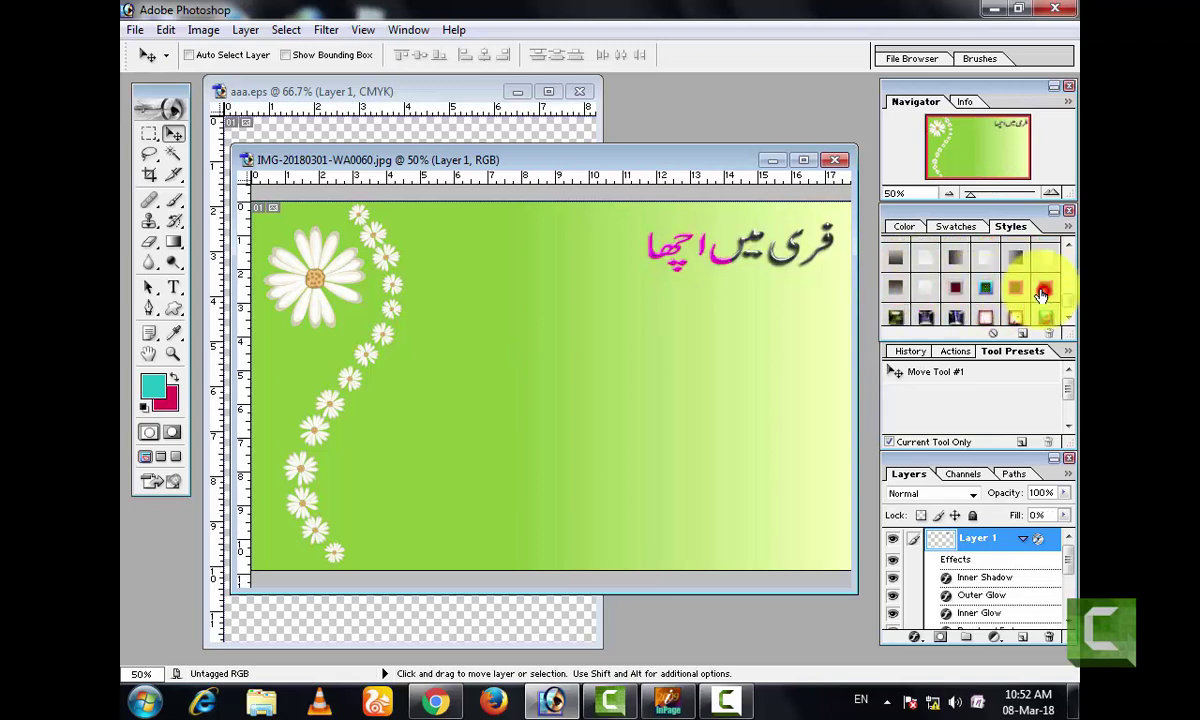
Apply the dark preset style with drop shadow, bevel and emboss, and gradient overlay to the Urdu text layer
scroll(1037, 295, "down", 3)
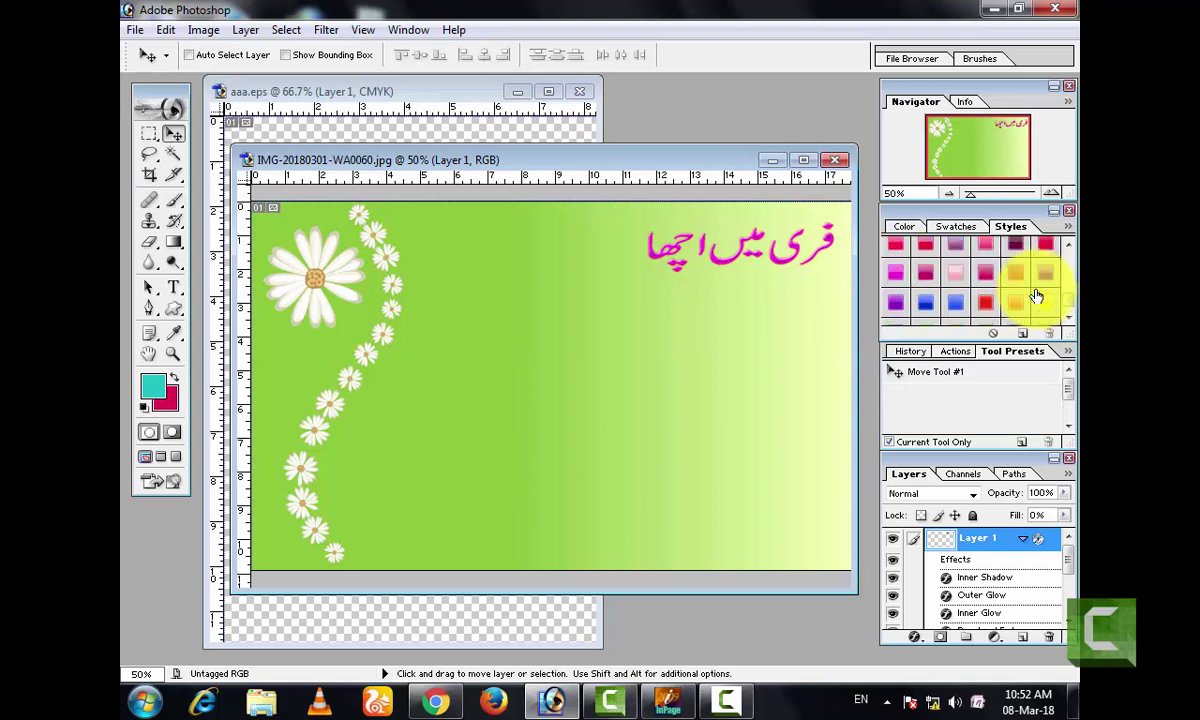
scroll(1037, 296, "down", 3)
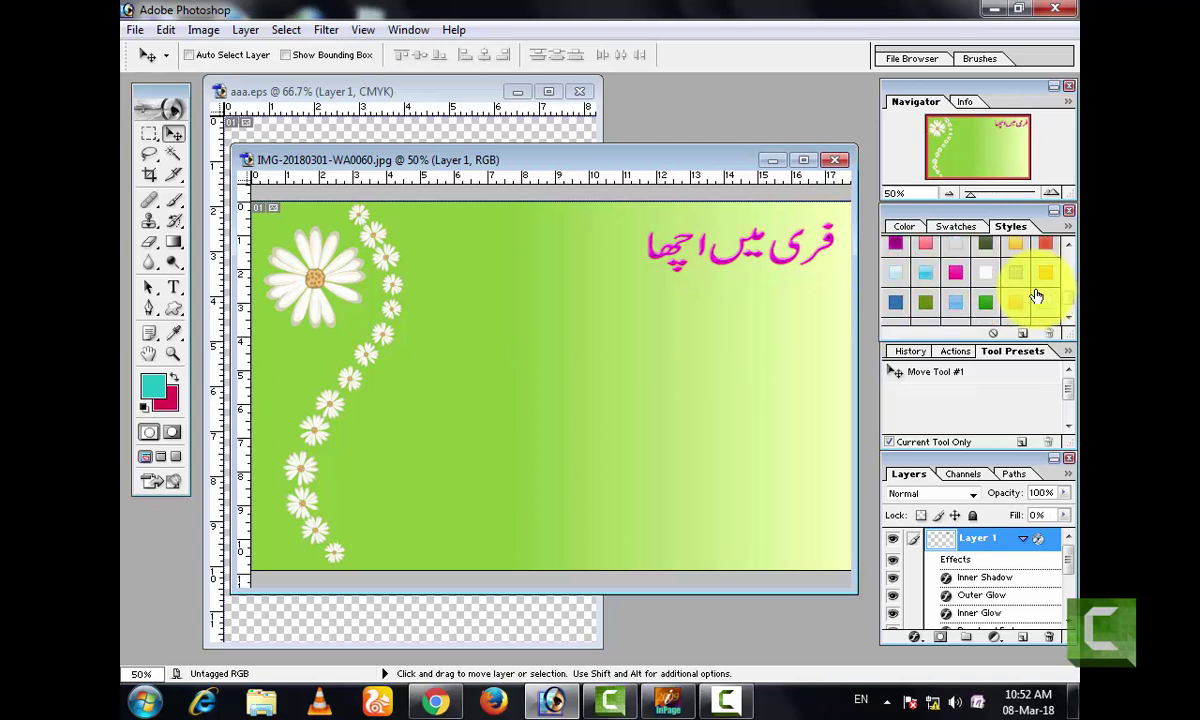
scroll(1040, 290, "down", 3)
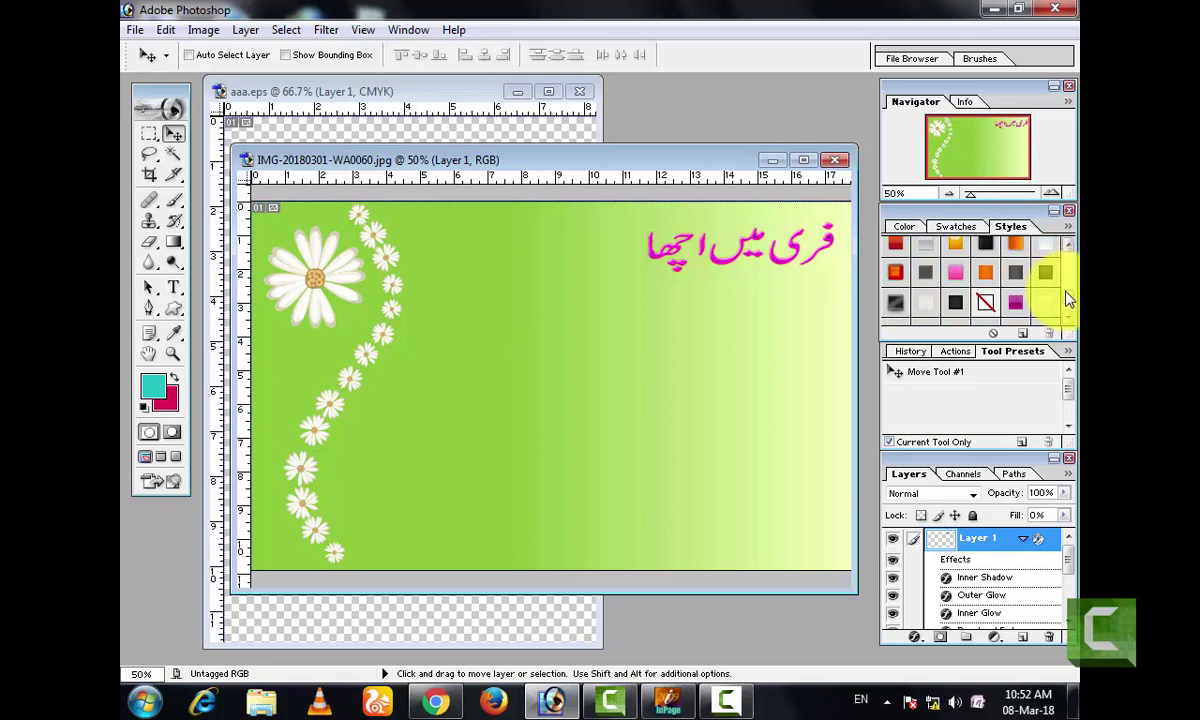
left_click_drag(1070, 300, 1073, 268)
scroll(1006, 282, "up", 3)
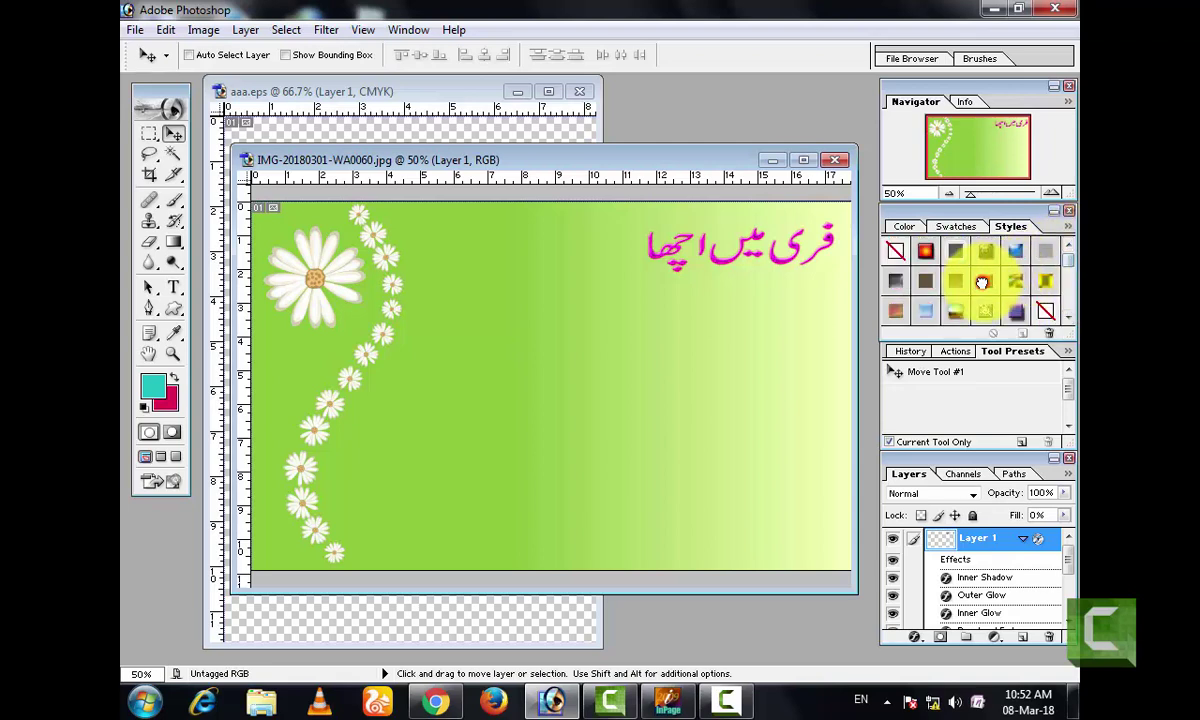
left_click(982, 282)
left_click(986, 251)
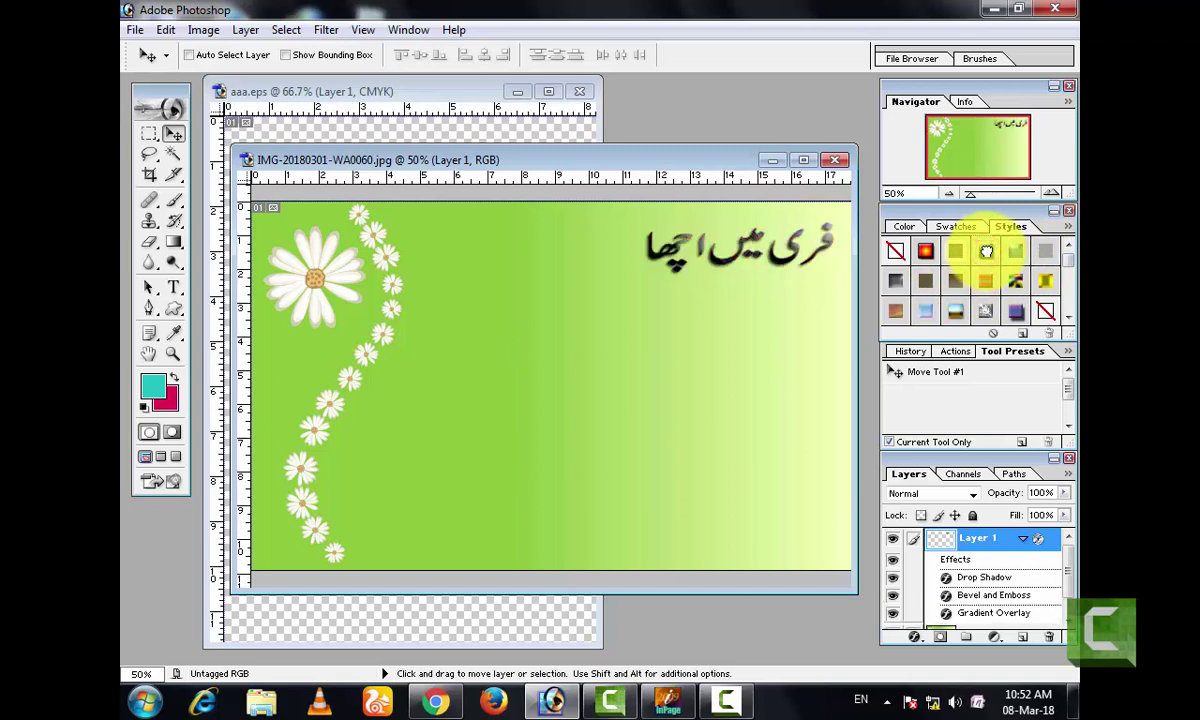
Try the inner-glow bevel, plain color overlay and beveled pattern overlay preset styles on the Urdu text layer
left_click(1015, 252)
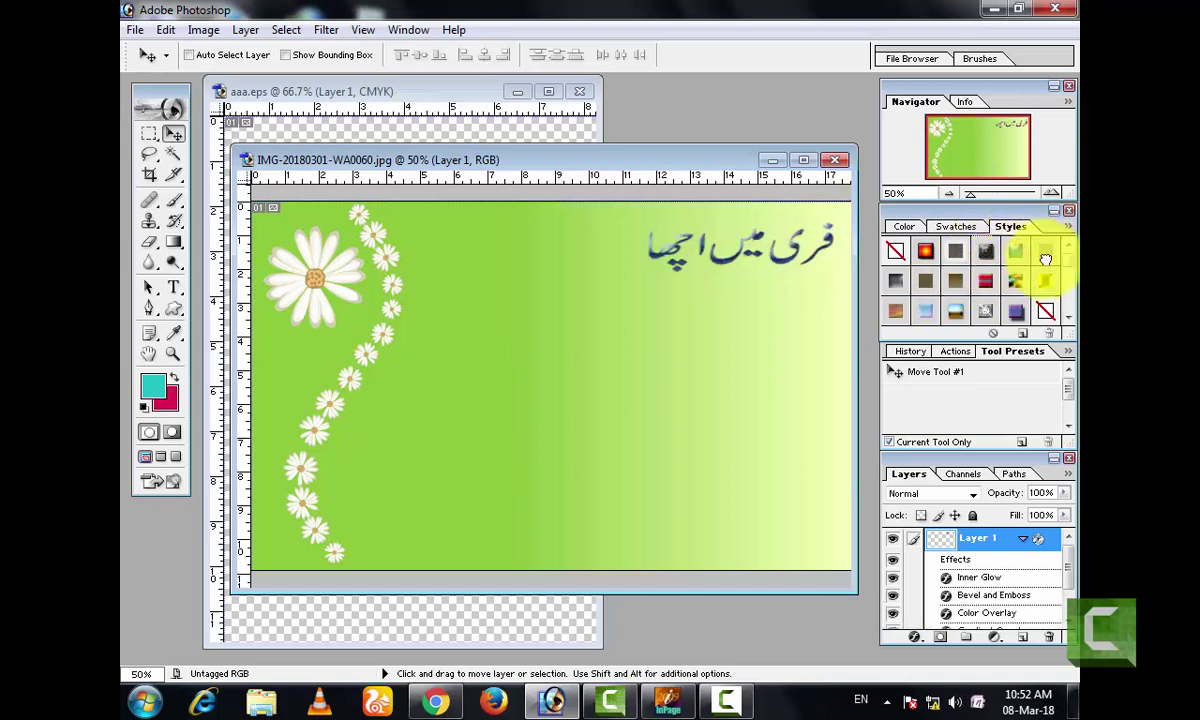
left_click(983, 287)
left_click(953, 285)
left_click(922, 283)
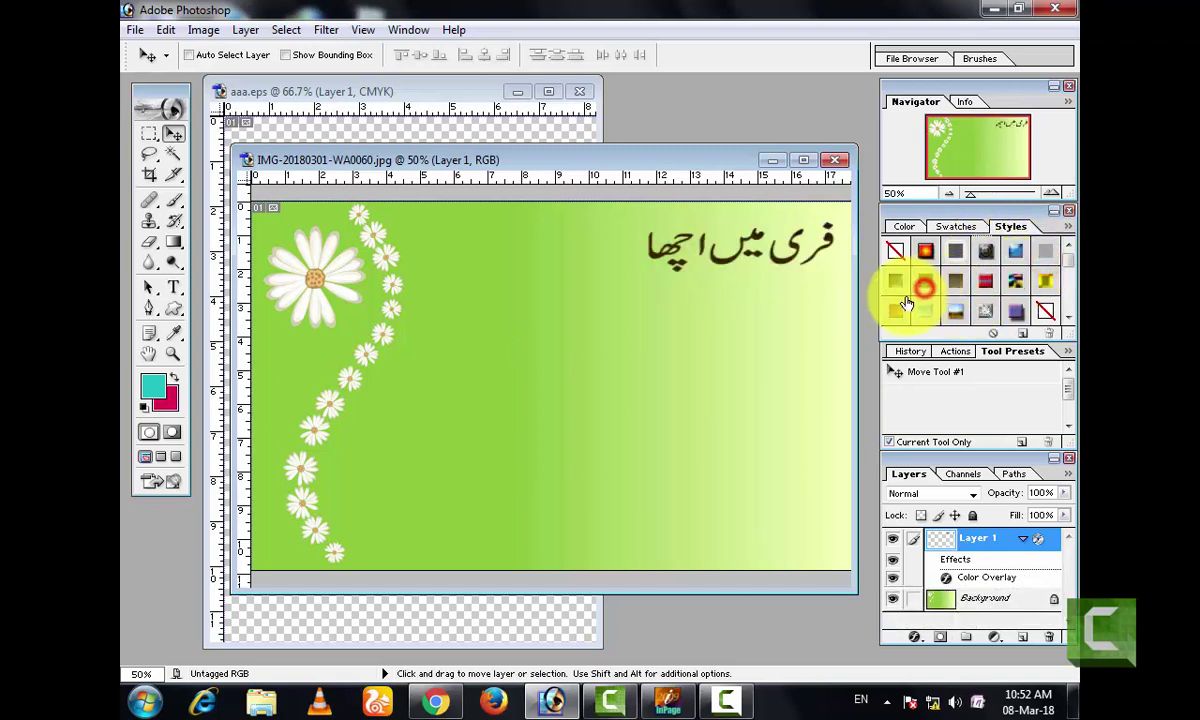
left_click(897, 303)
left_click(927, 313)
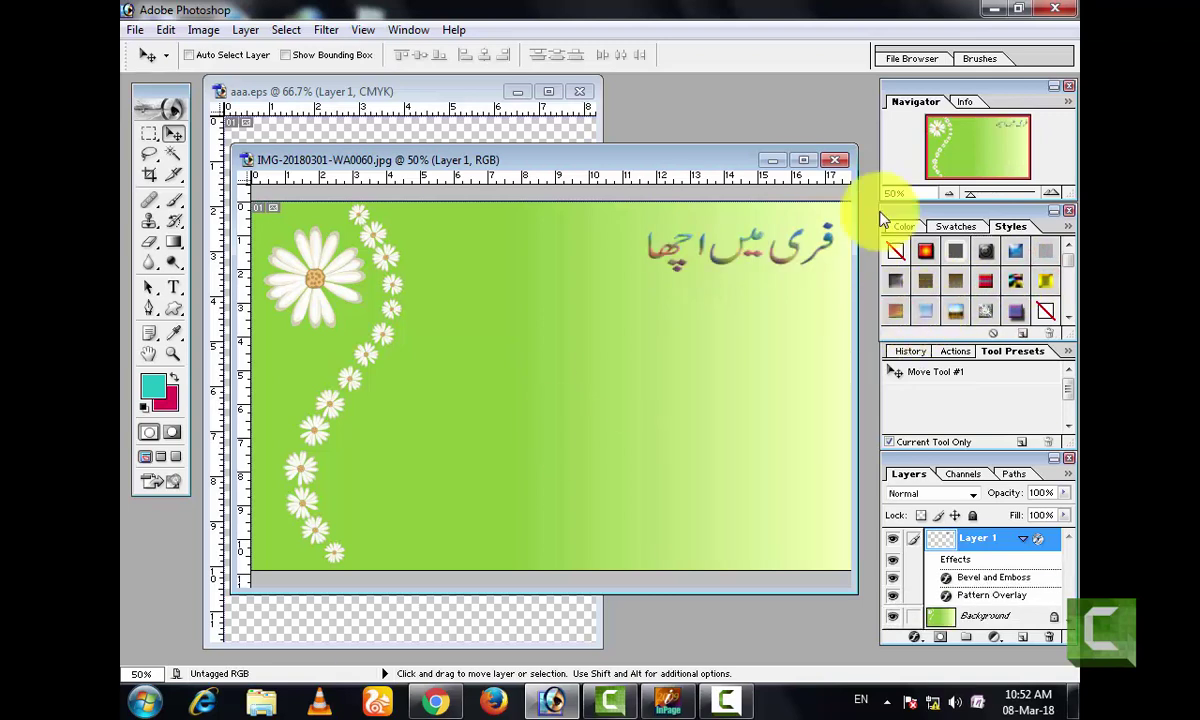
Apply the purple preset style with drop shadow, bevel and emboss, and gradient overlay to the Urdu text layer
left_click(1019, 316)
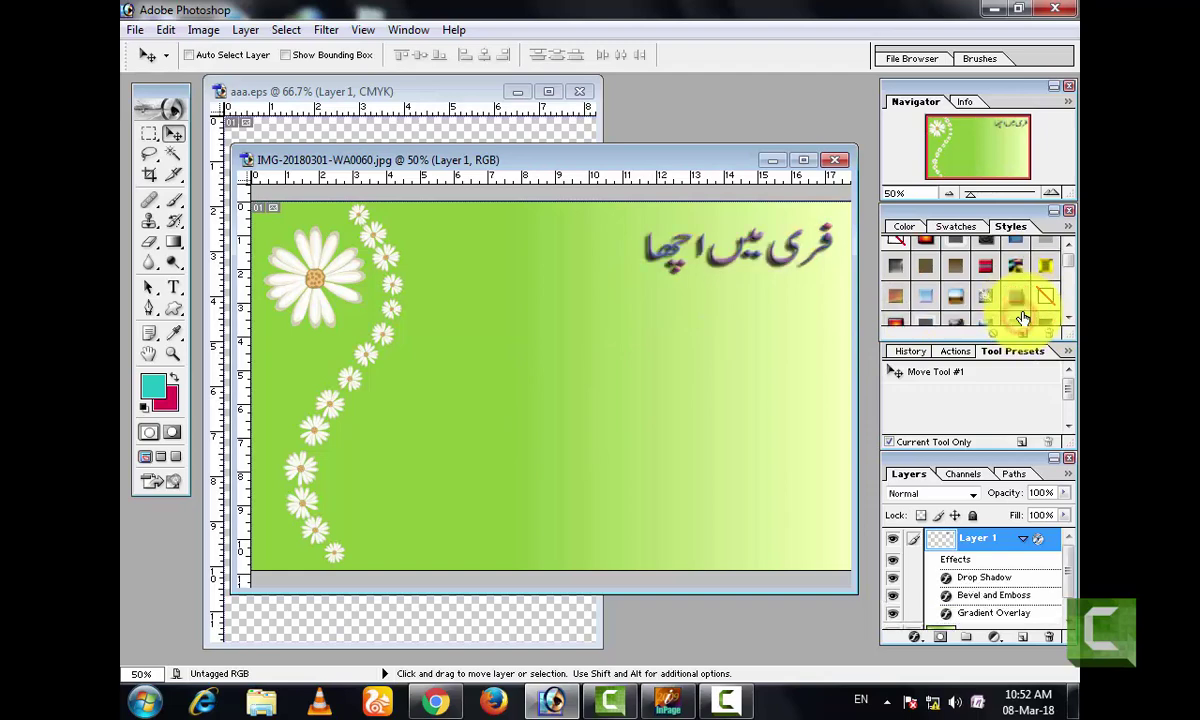
scroll(1019, 316, "down", 1)
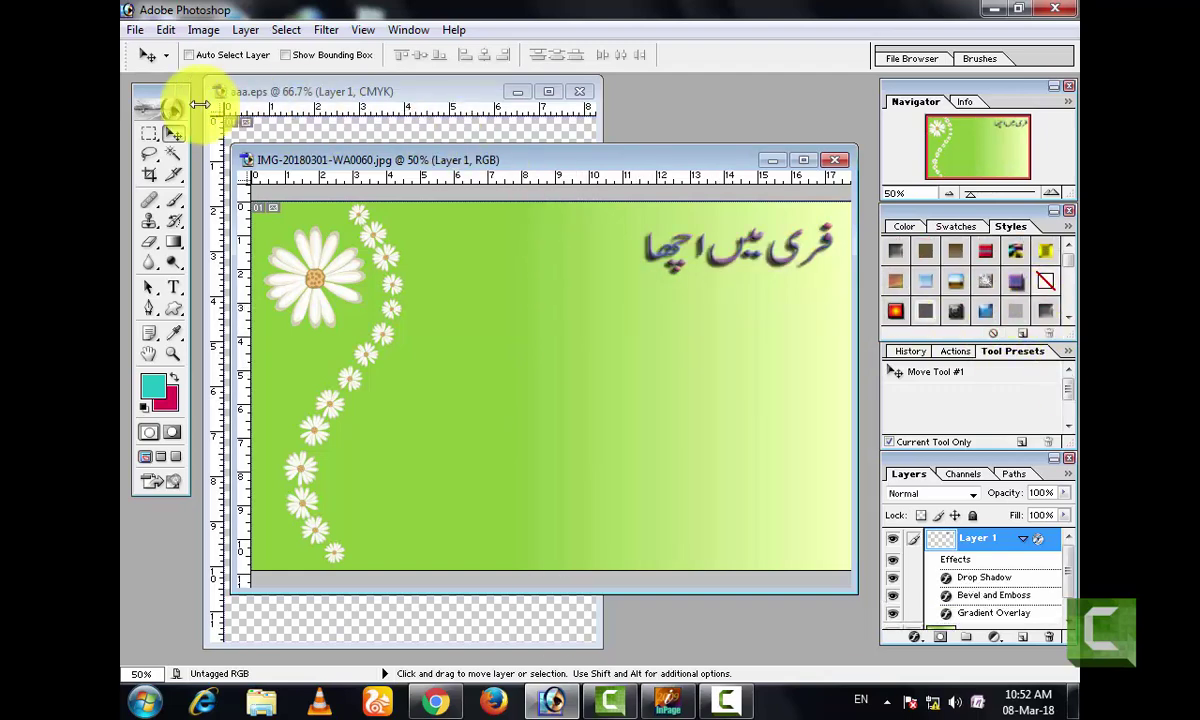
Select the word Thambnail in aaa.eps with a rectangular marquee and move it onto the green flower background
left_click(145, 136)
left_click(350, 97)
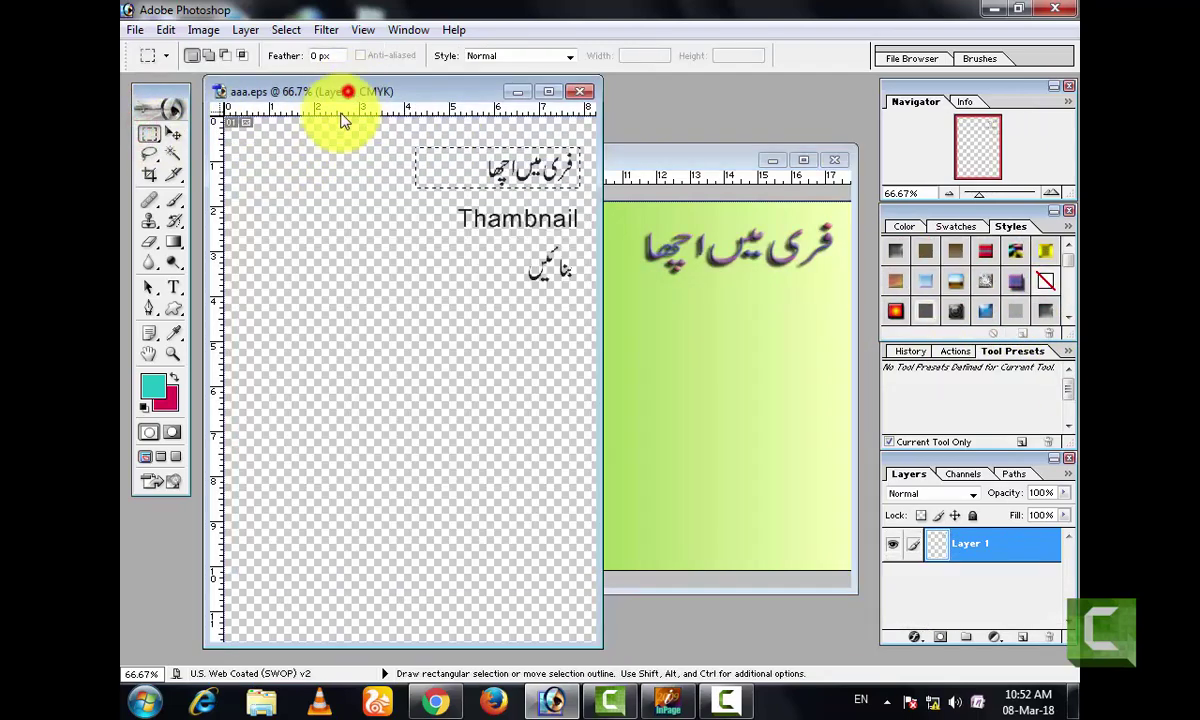
left_click_drag(403, 212, 452, 192)
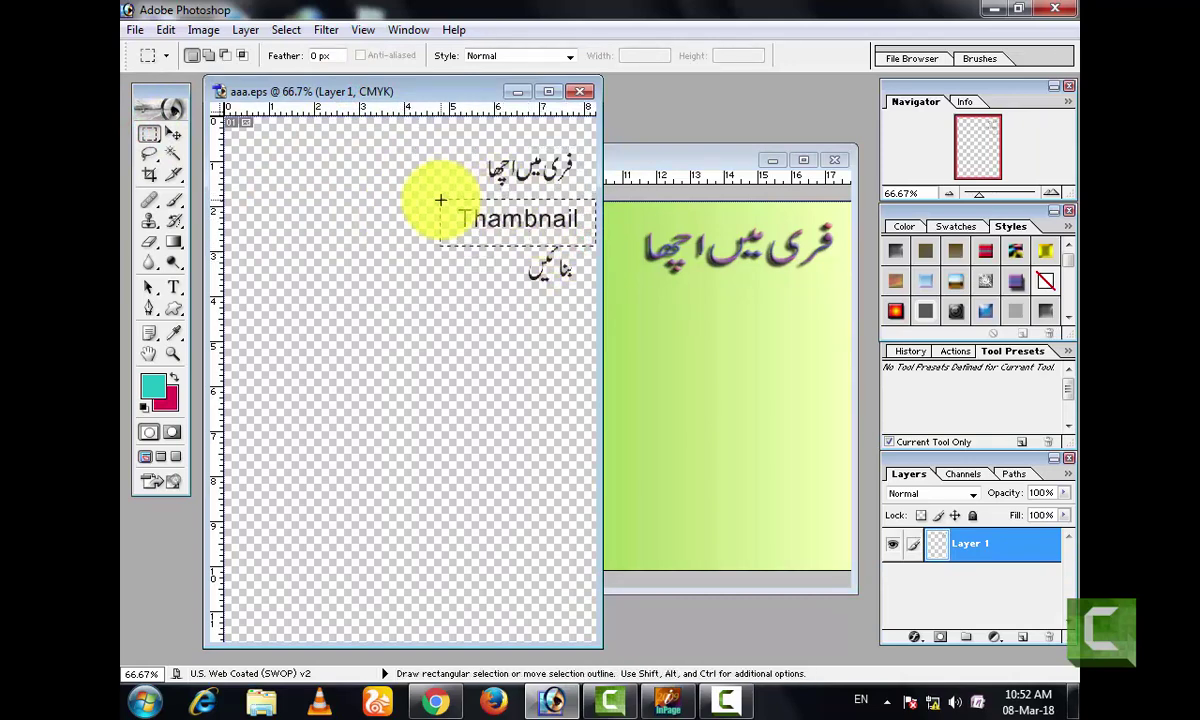
left_click(173, 133)
left_click_drag(511, 222, 703, 352)
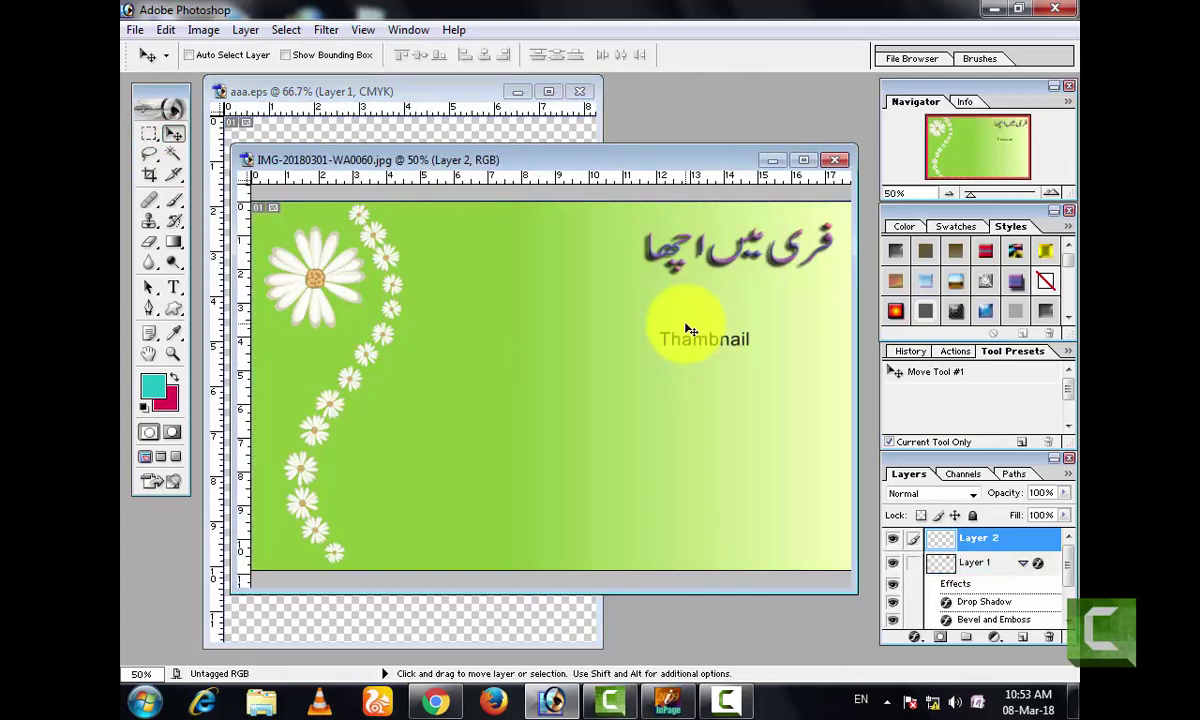
Scale Thambnail to about 213% width and 366% height, place it beside the Urdu text, and apply the outer glow preset style
key("ctrl+t")
left_click_drag(770, 328, 568, 252)
left_click(578, 253)
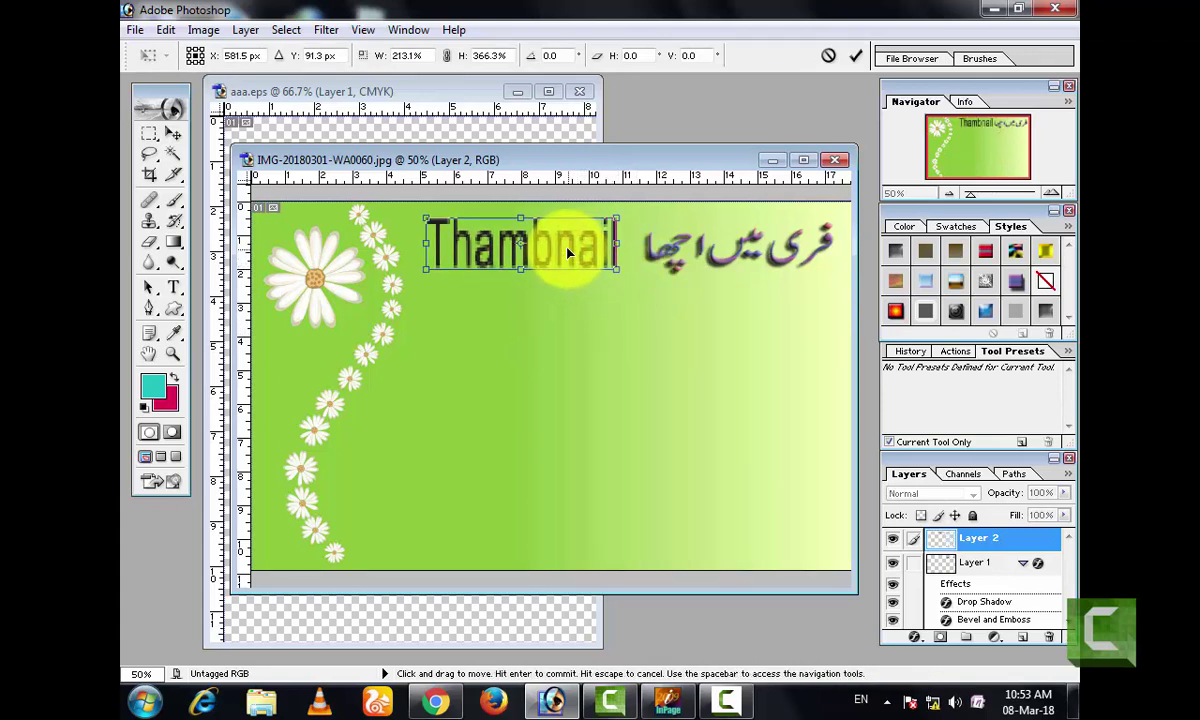
left_click(860, 58)
left_click(924, 308)
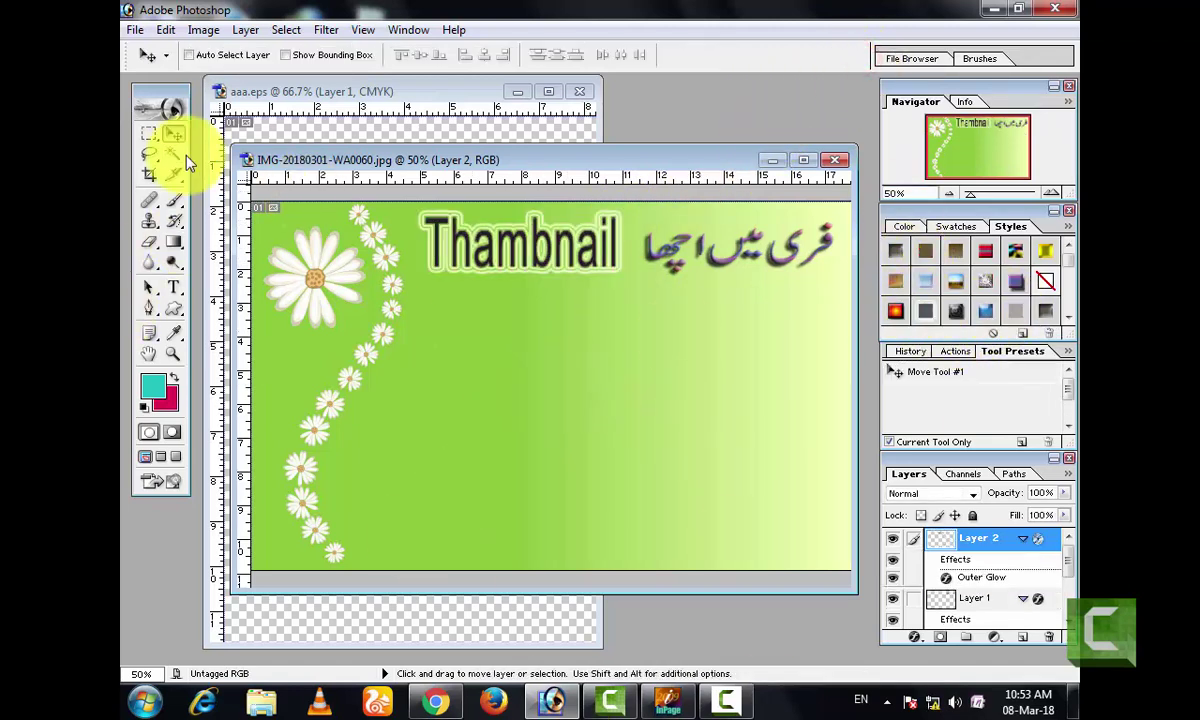
Select the Urdu word بنائیں in aaa.eps with a rectangular marquee and move it onto the green flower background
left_click(148, 134)
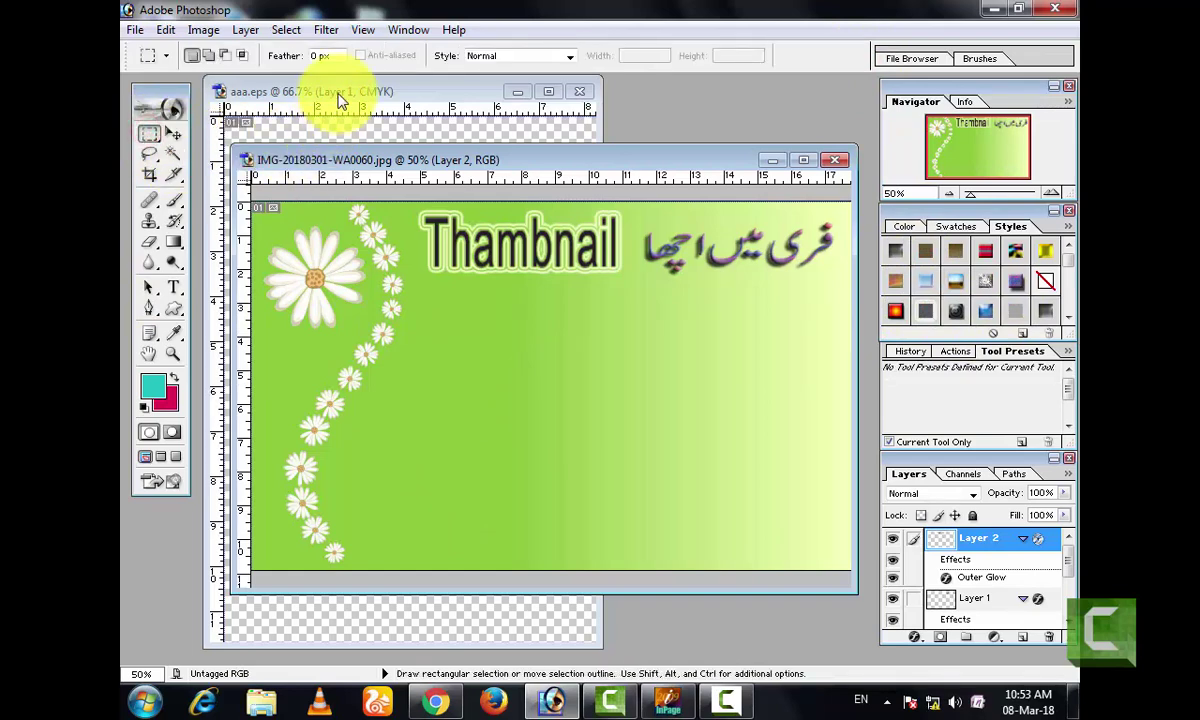
left_click(339, 96)
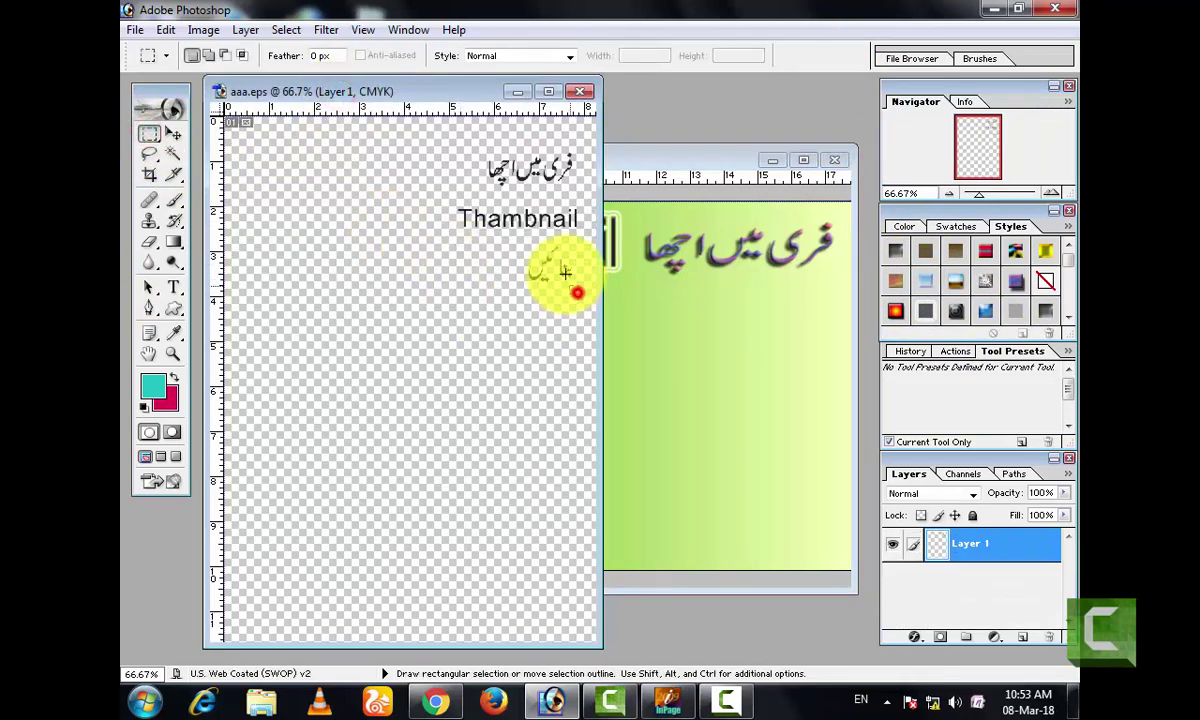
left_click(173, 134)
left_click_drag(545, 265, 728, 367)
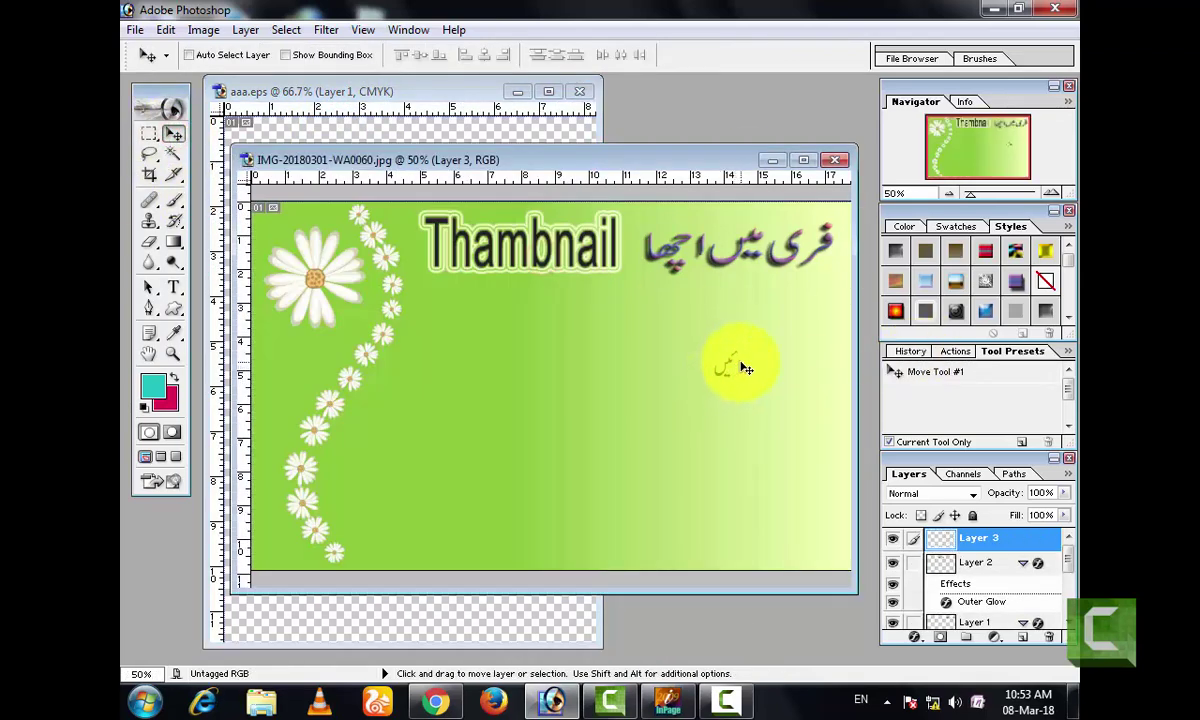
Scale the word بنائیں to about 247% width and 160% height and place it below the start of Thambnail
key("ctrl+t")
left_click_drag(751, 346, 630, 340)
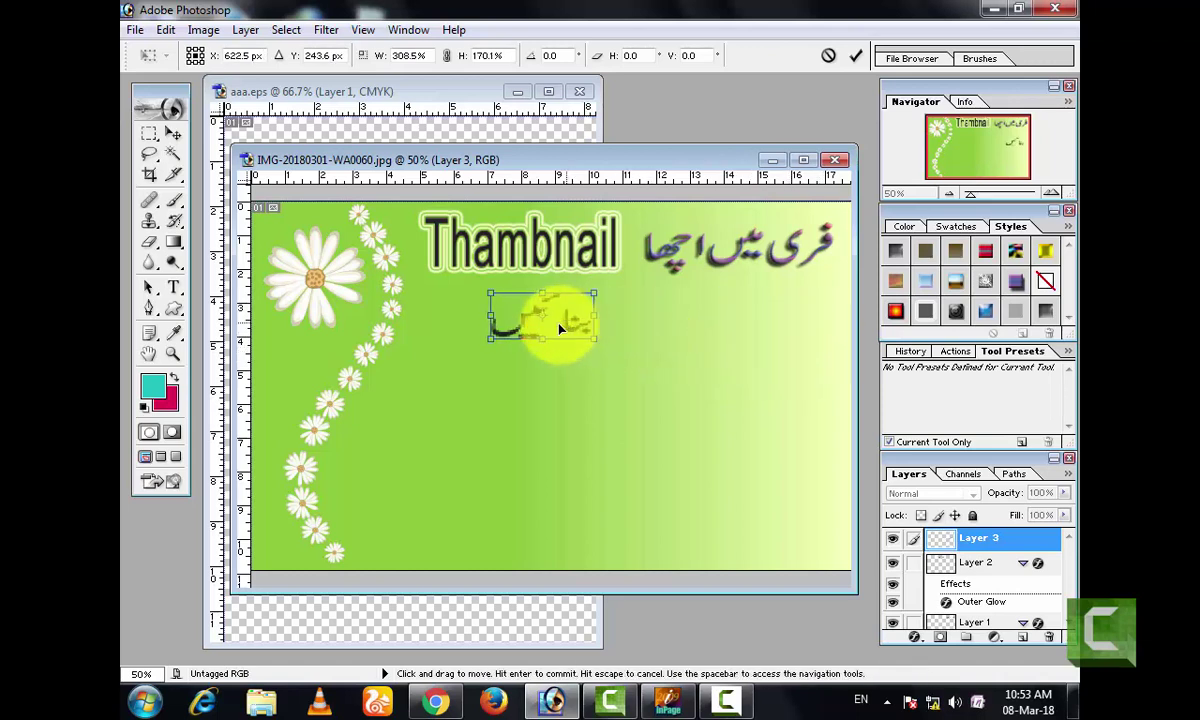
mouse_move(503, 326)
left_mouse_down()
mouse_move(491, 322)
mouse_move(520, 335)
mouse_move(502, 337)
left_mouse_up()
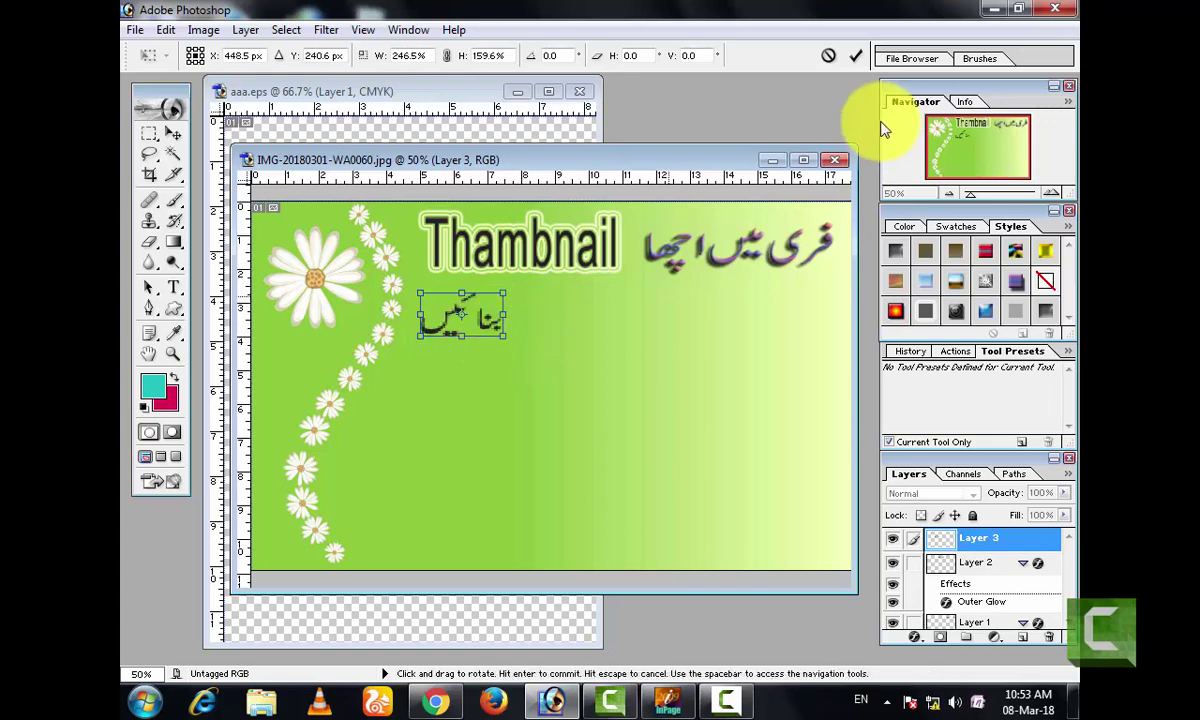
left_click(856, 55)
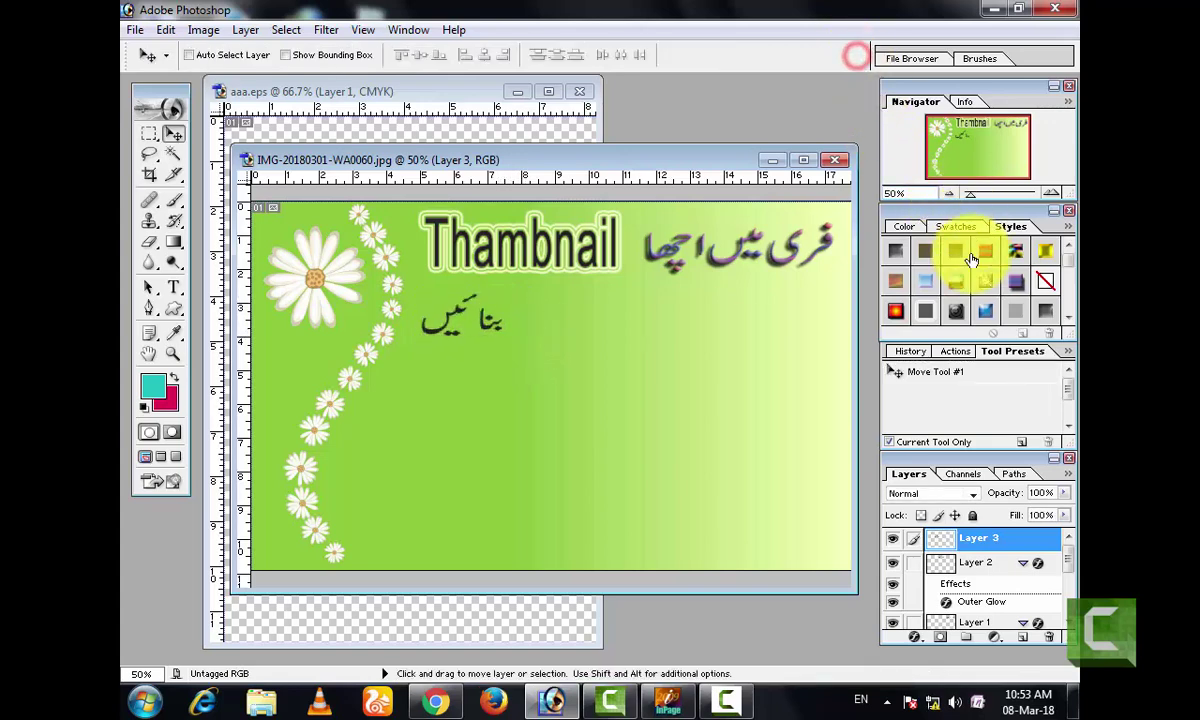
Apply the preset style with only bevel and emboss to the word بنائیں, and minimize the aaa.eps document
left_click(955, 311)
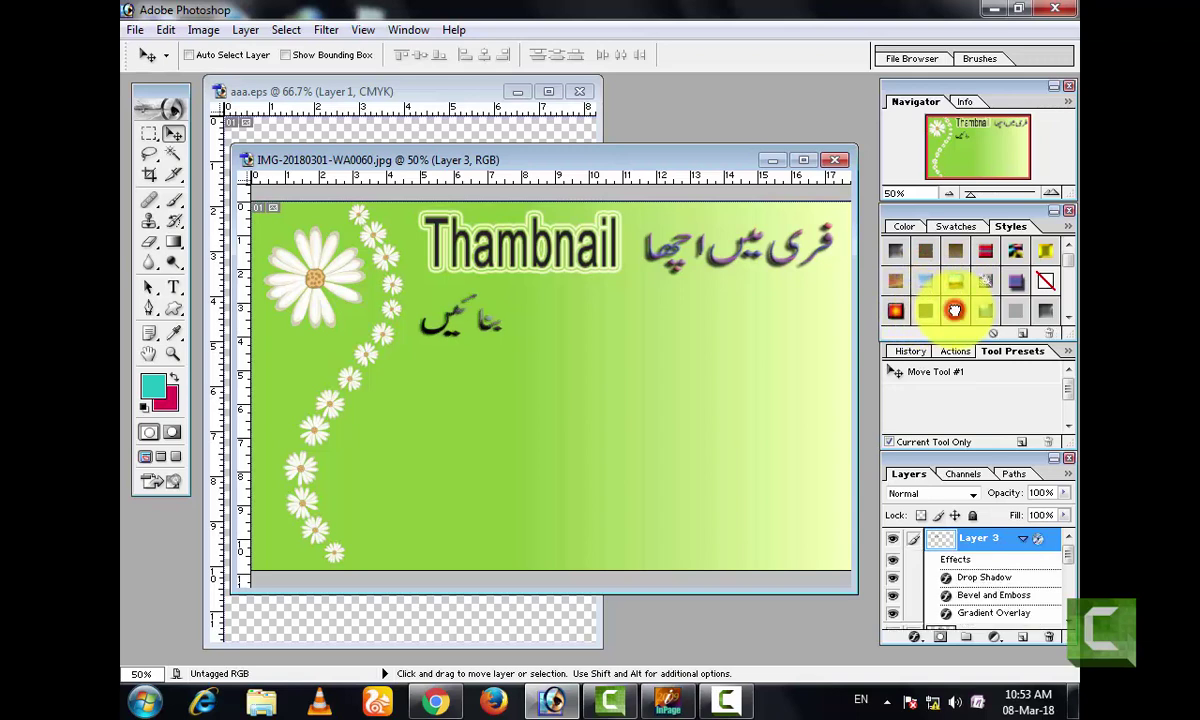
left_click(1016, 316)
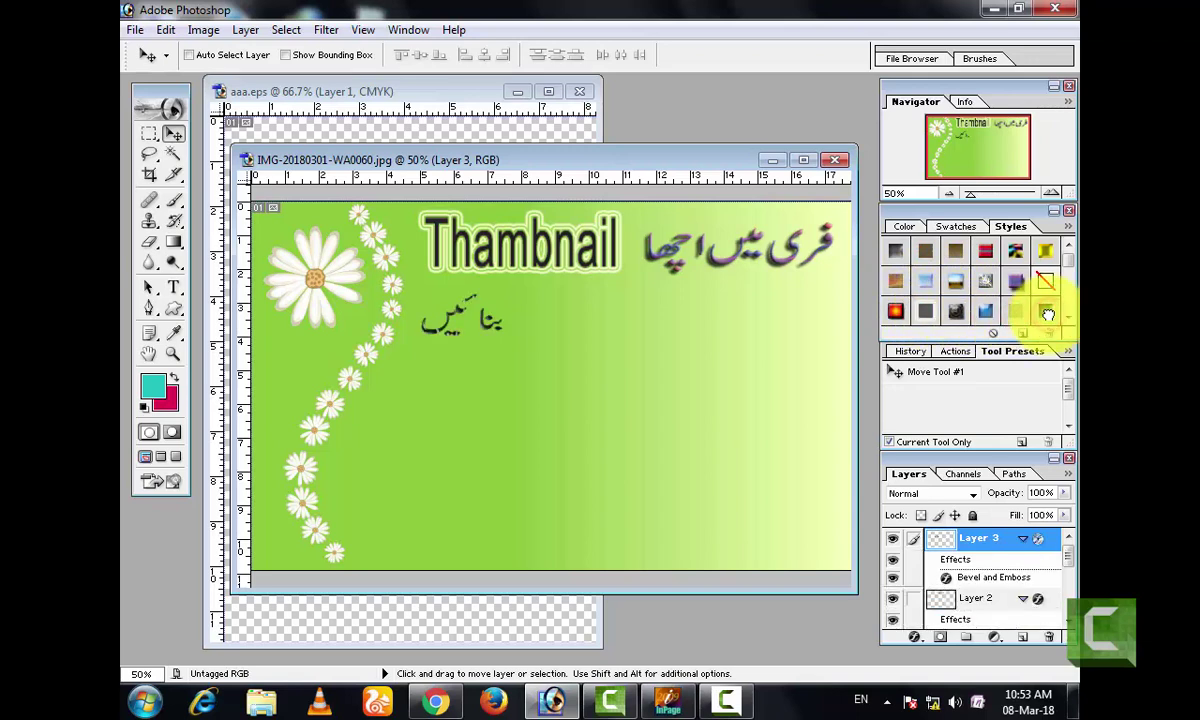
scroll(1045, 316, "down", 1)
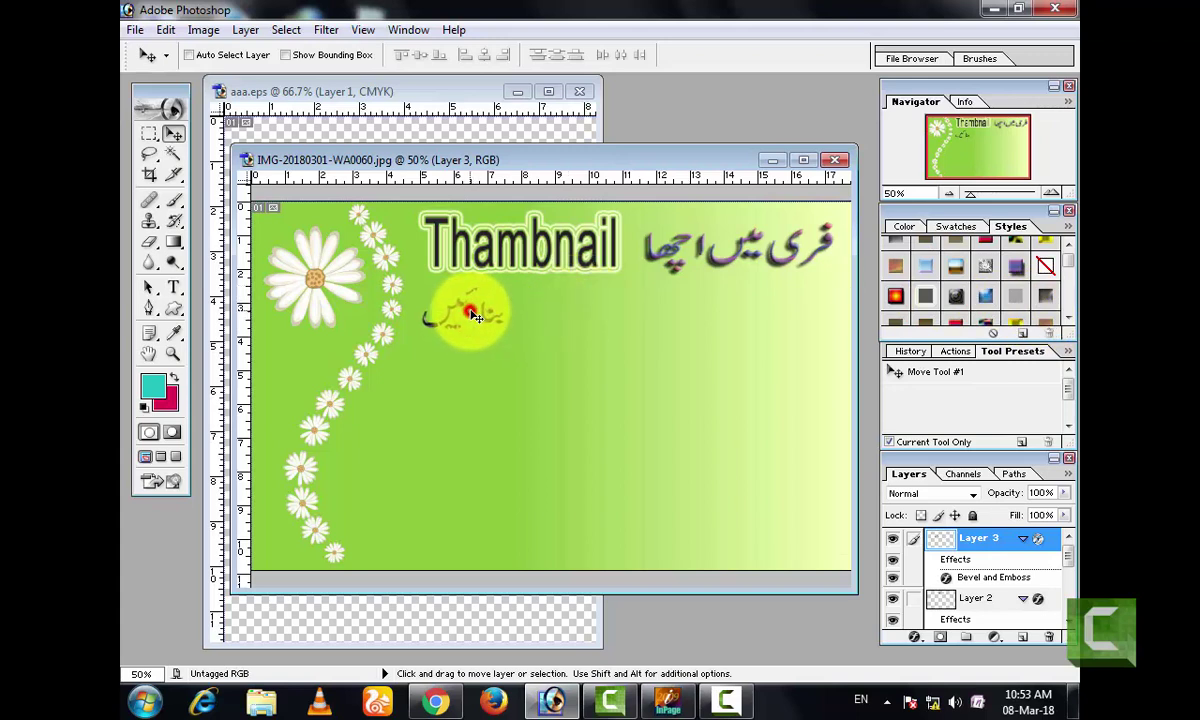
left_click(516, 92)
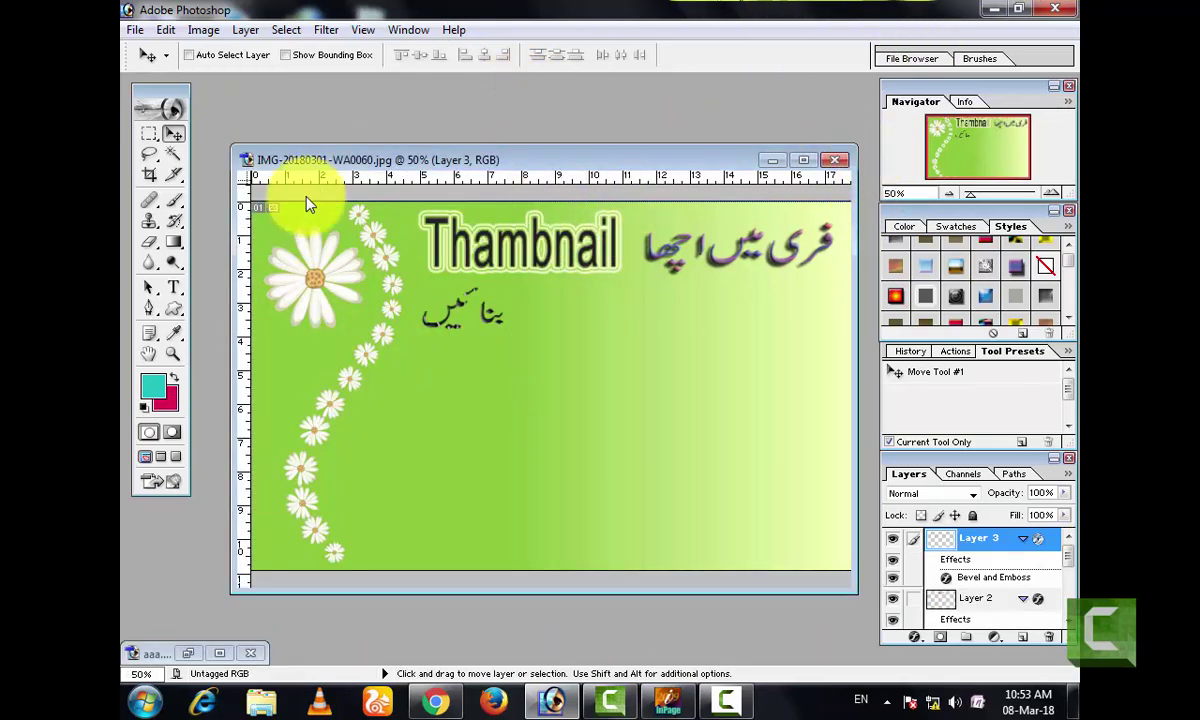
left_click(720, 703)
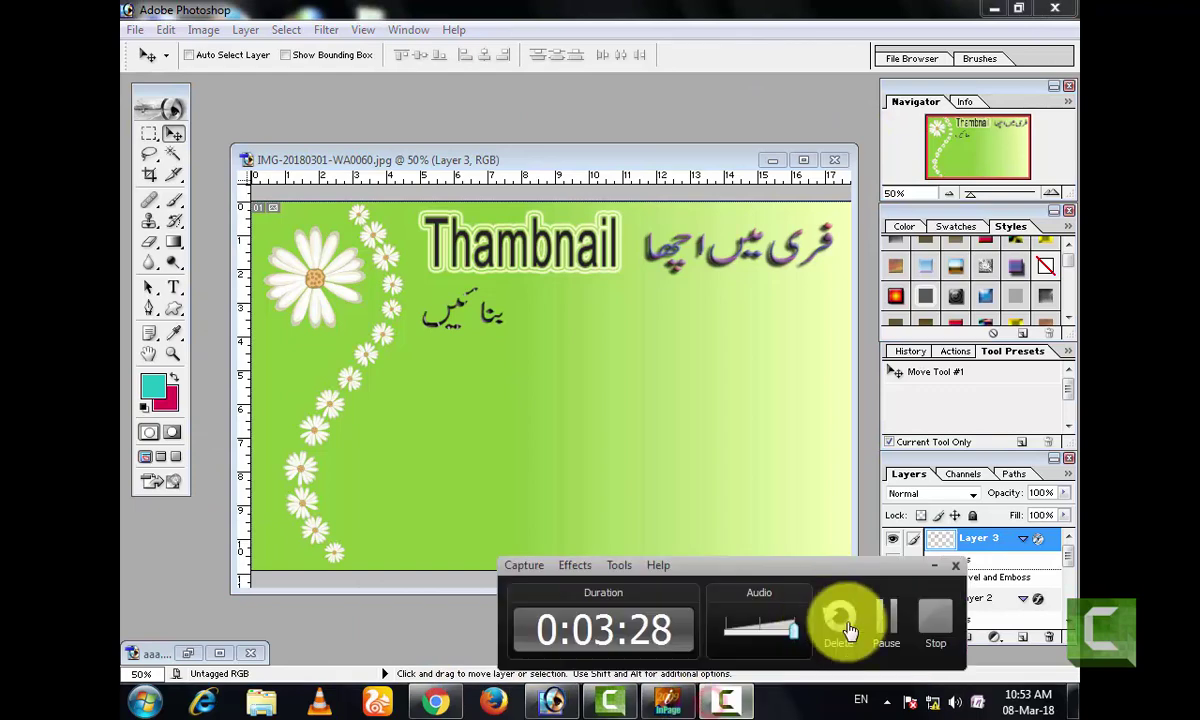
left_click(880, 623)
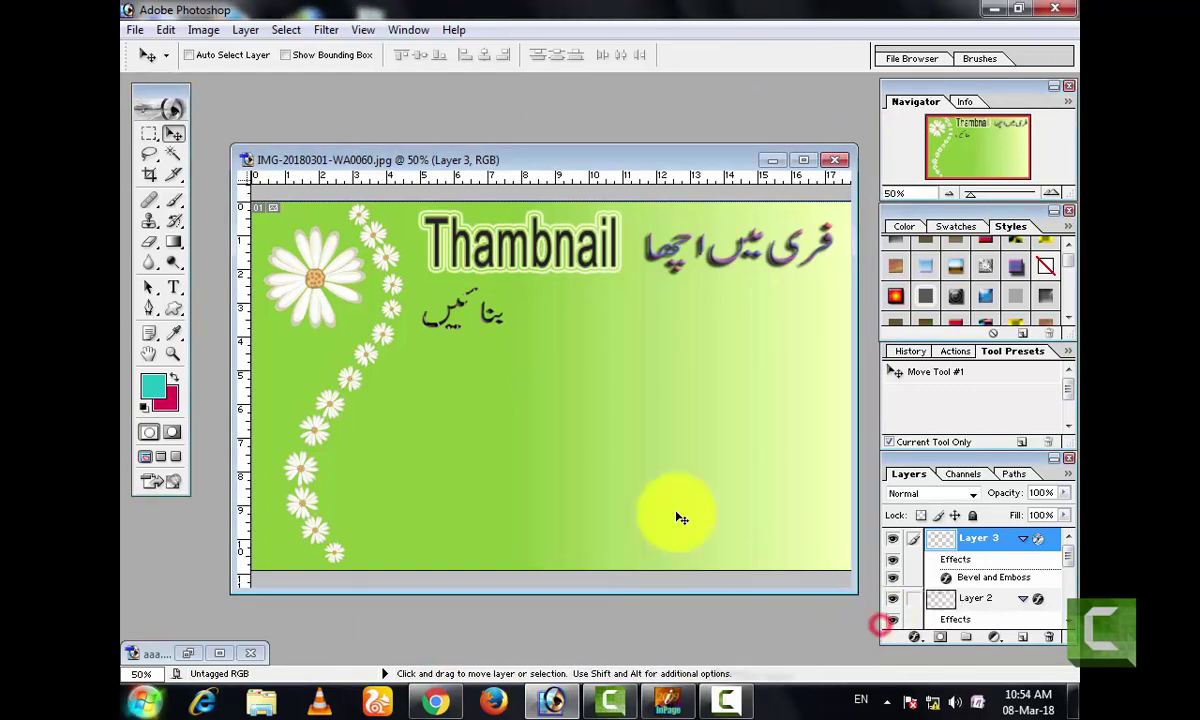
Open the SUBSCRIBE banner images (6) from the folder "subscribe my youtube chanal picc" inside all photo
left_click(133, 30)
left_click(192, 72)
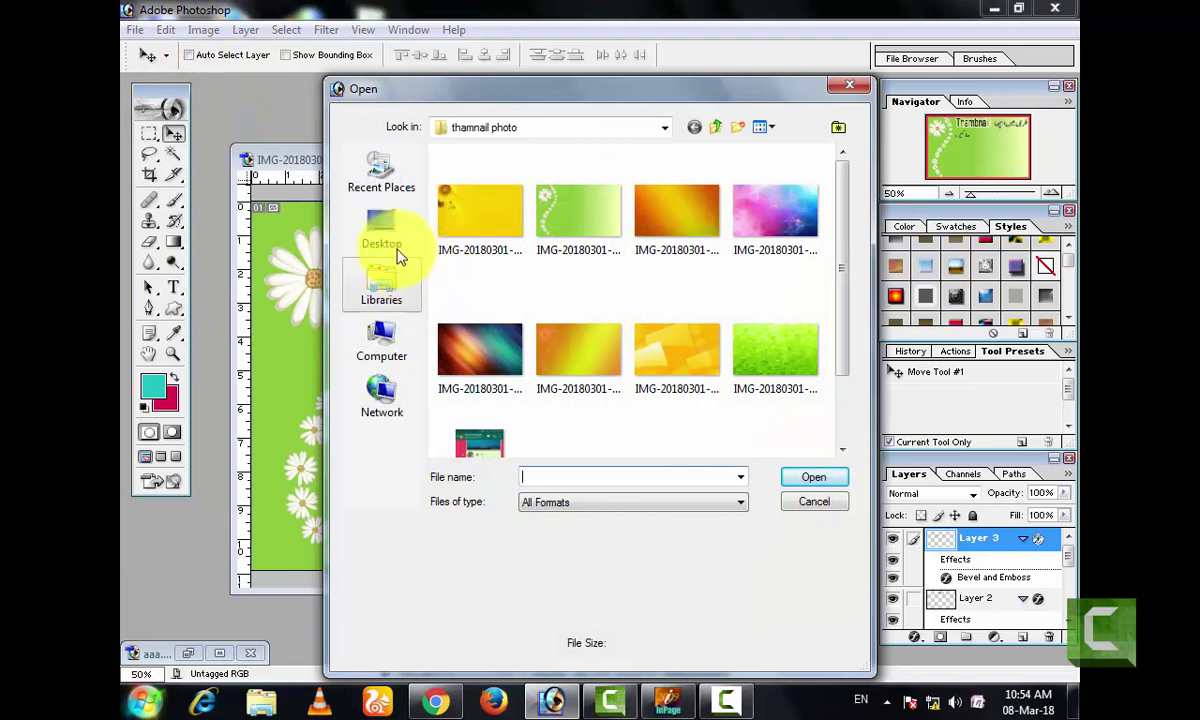
left_click(392, 243)
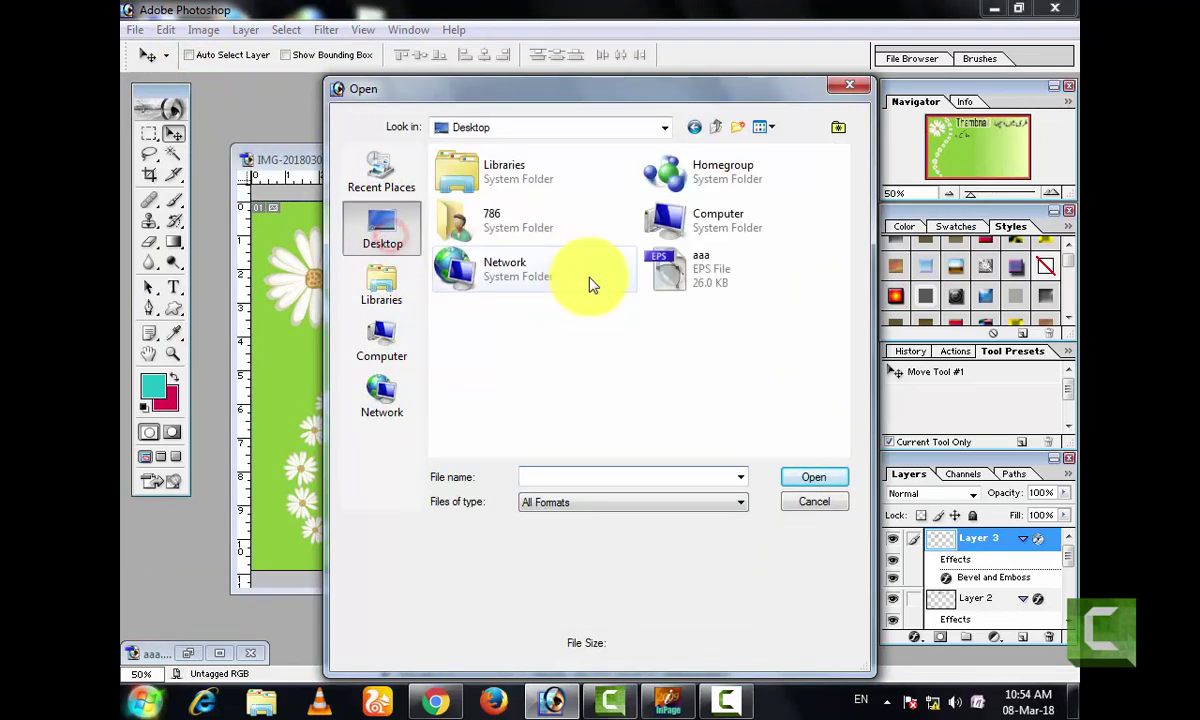
double_click(700, 268)
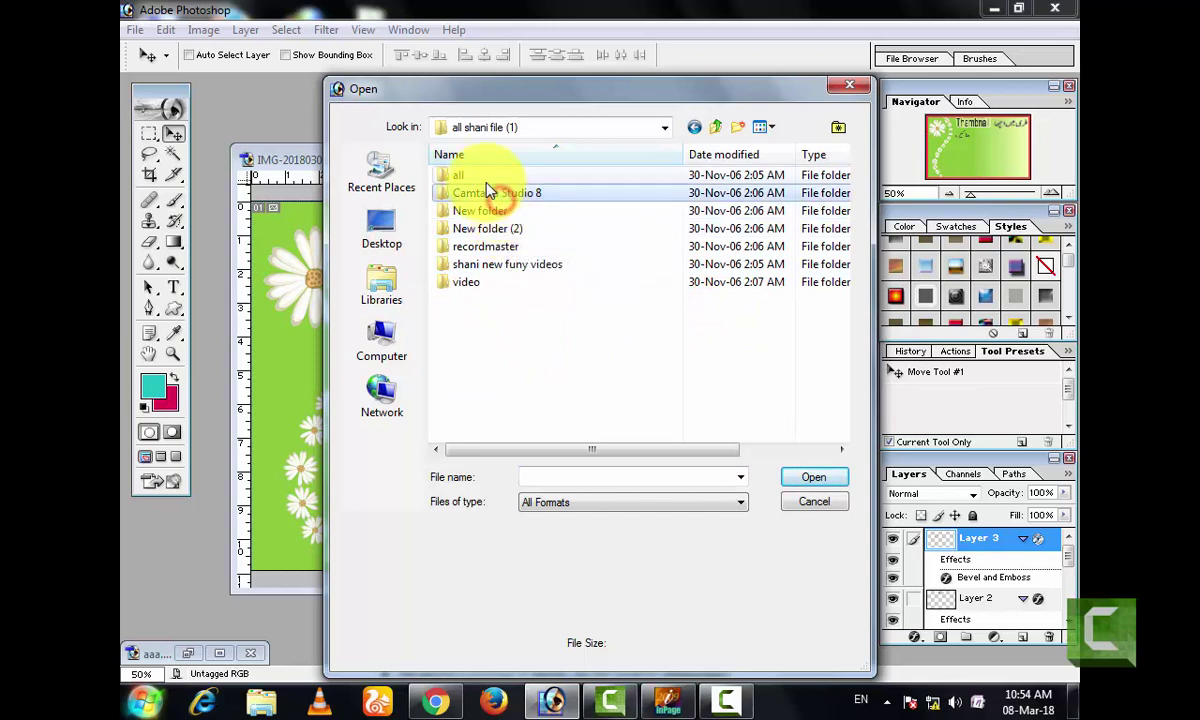
double_click(485, 178)
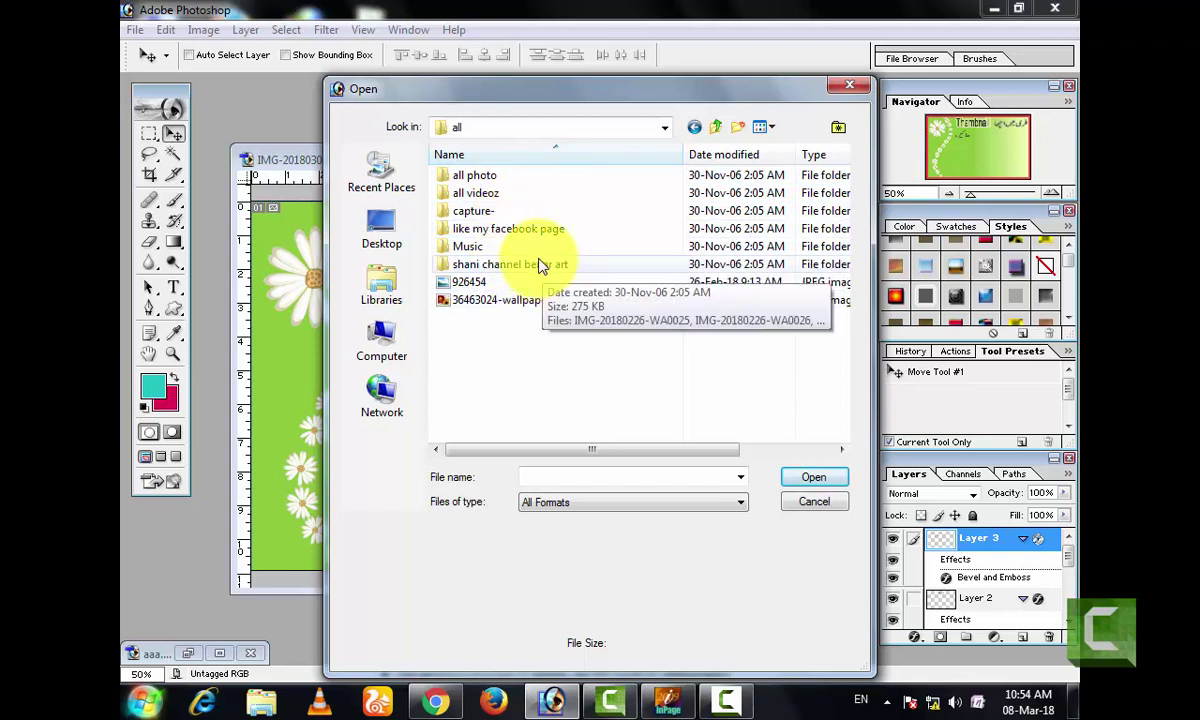
double_click(468, 173)
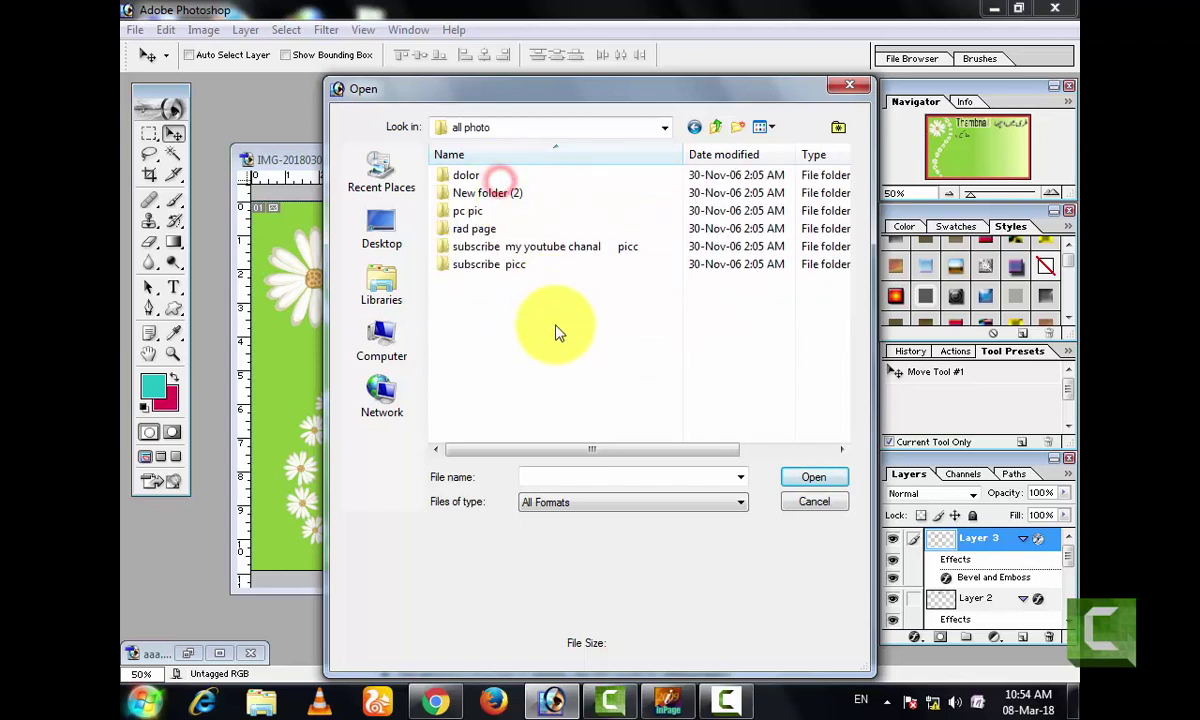
double_click(544, 248)
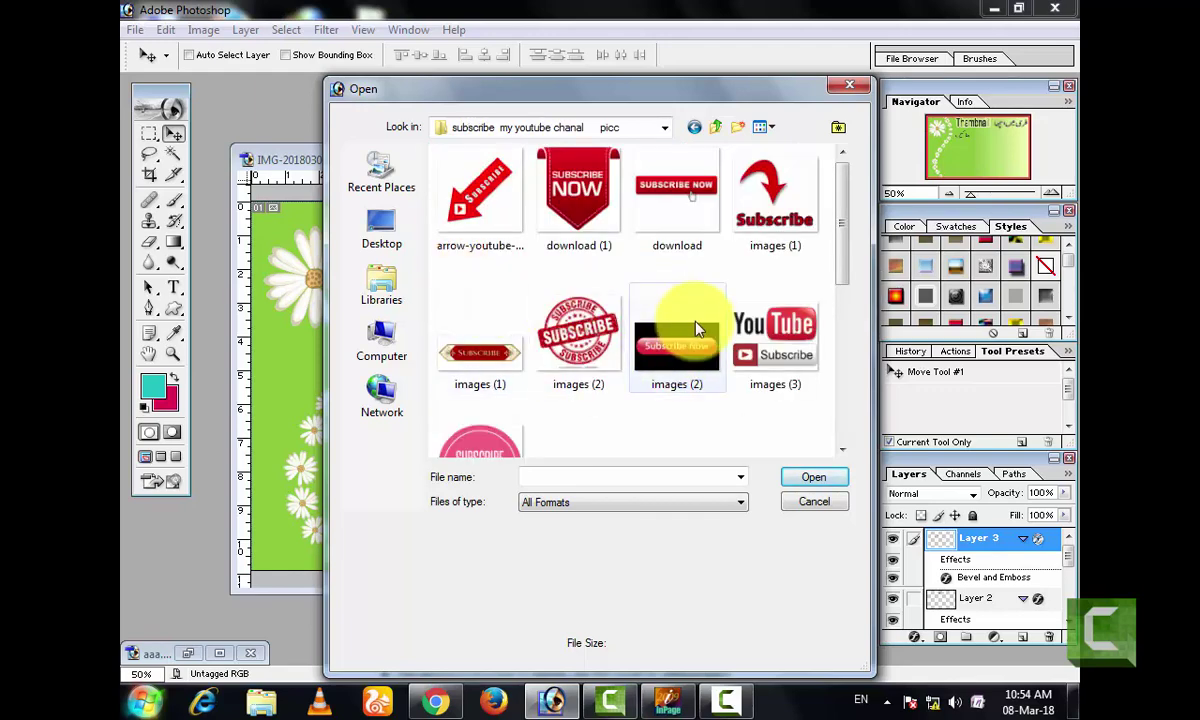
scroll(688, 284, "down", 3)
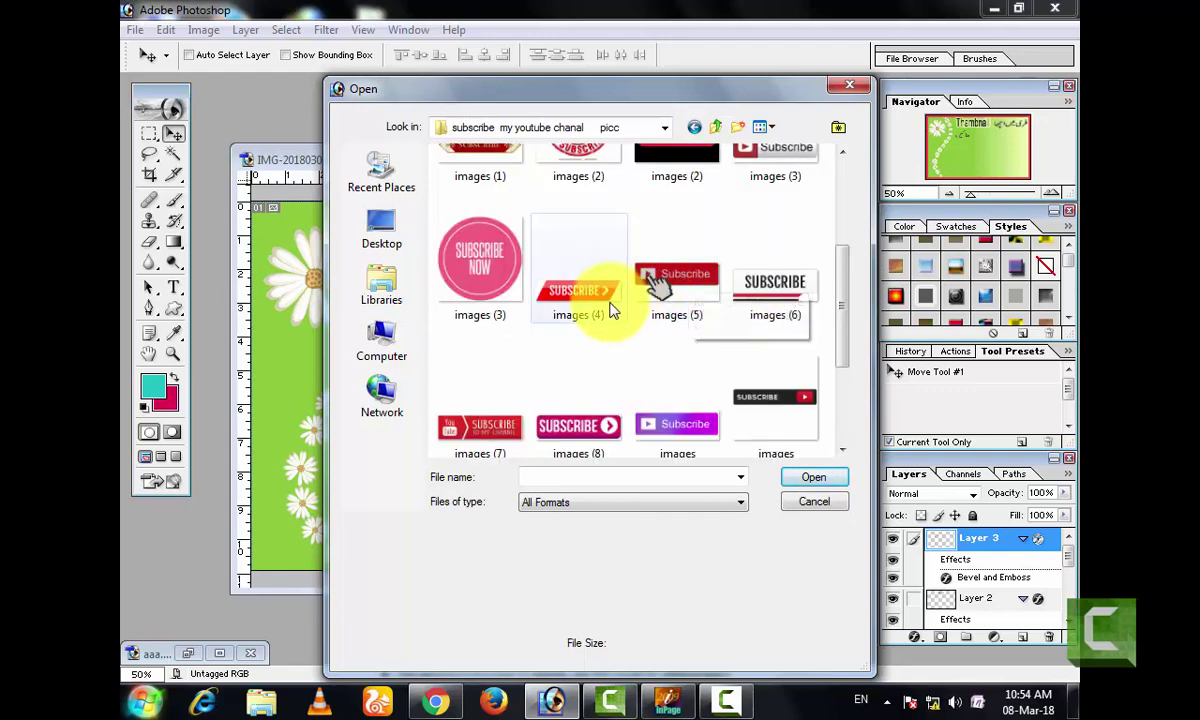
left_click(762, 294)
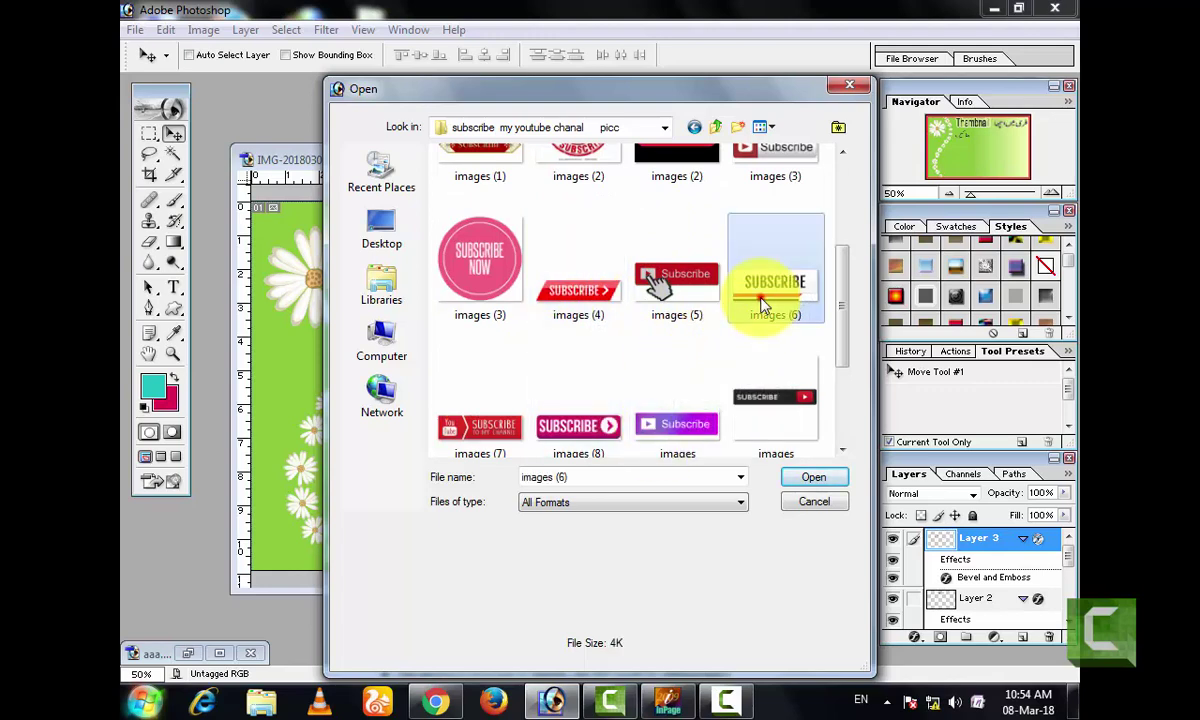
left_click(811, 477)
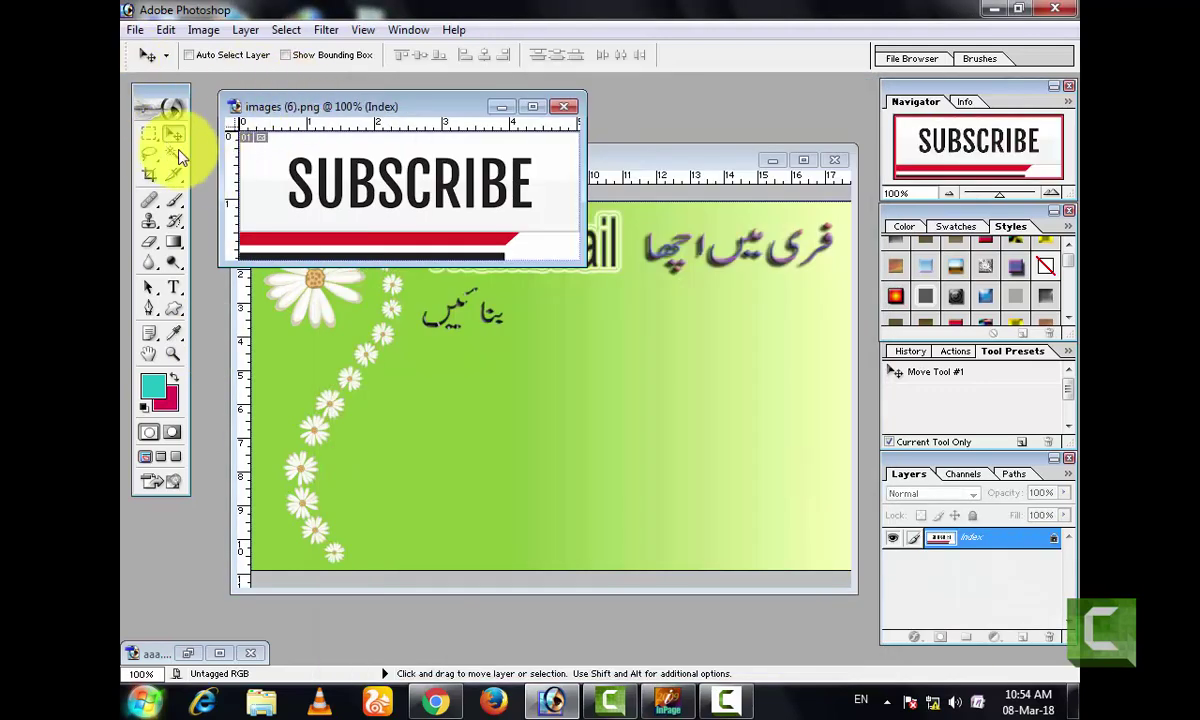
left_click_drag(348, 169, 616, 429)
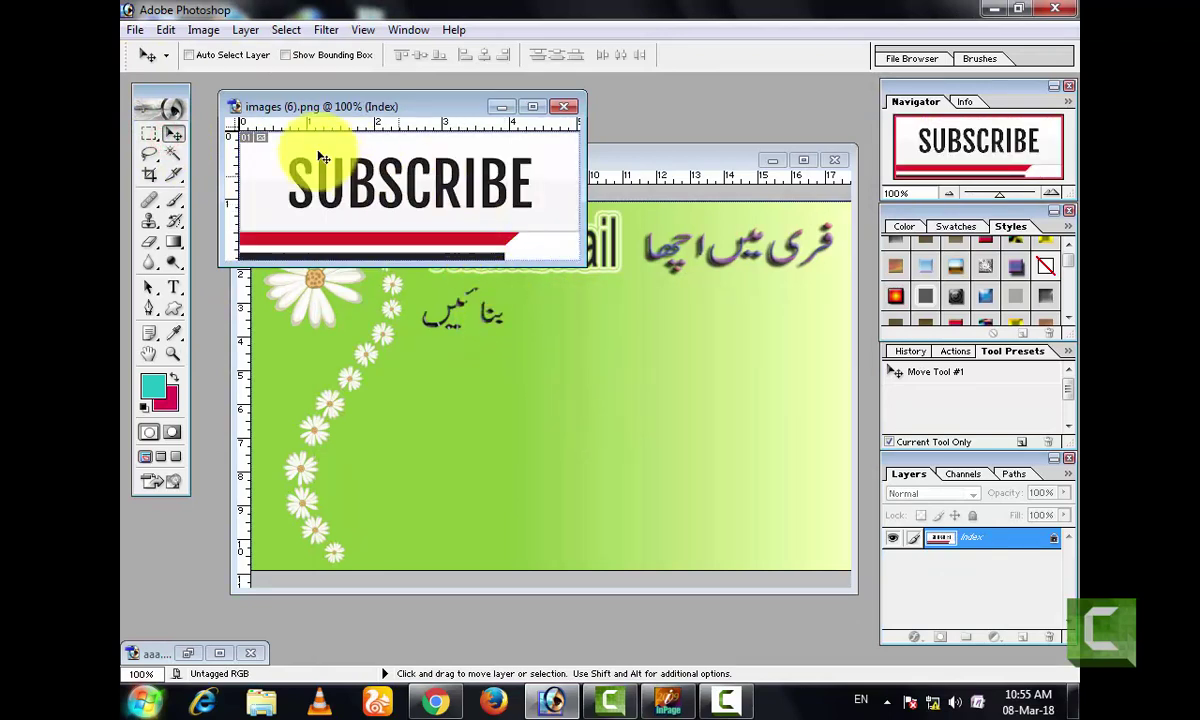
left_click_drag(247, 140, 279, 177)
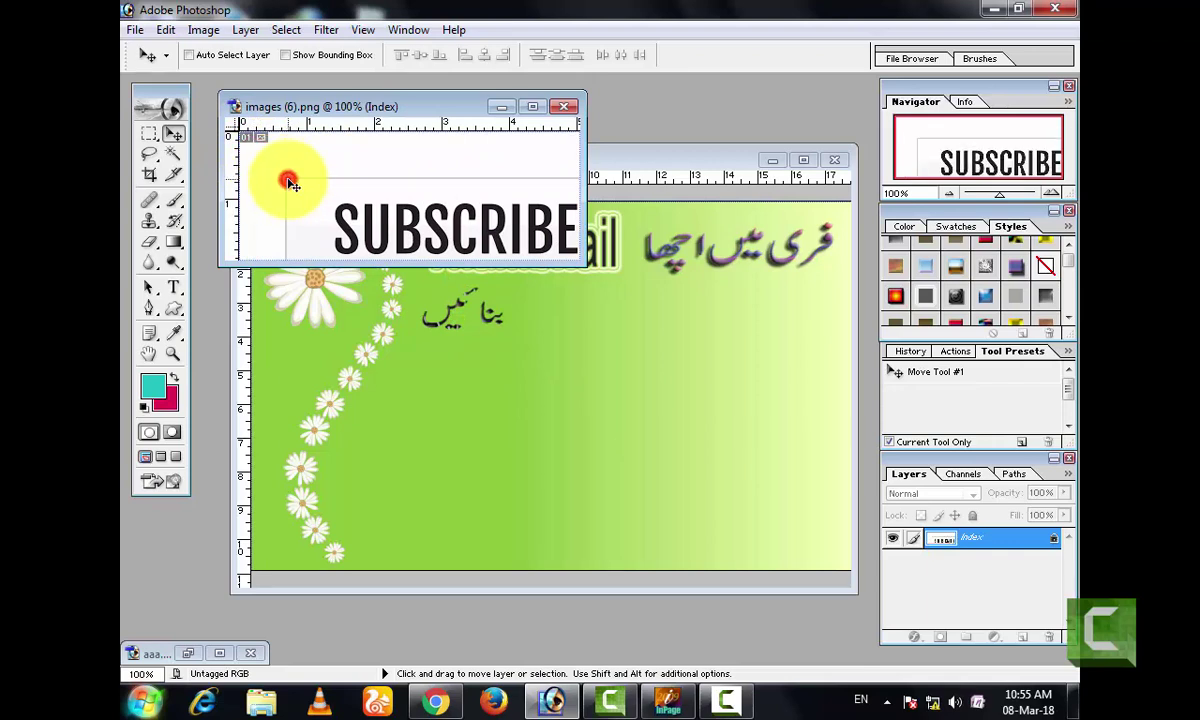
key("ctrl+z")
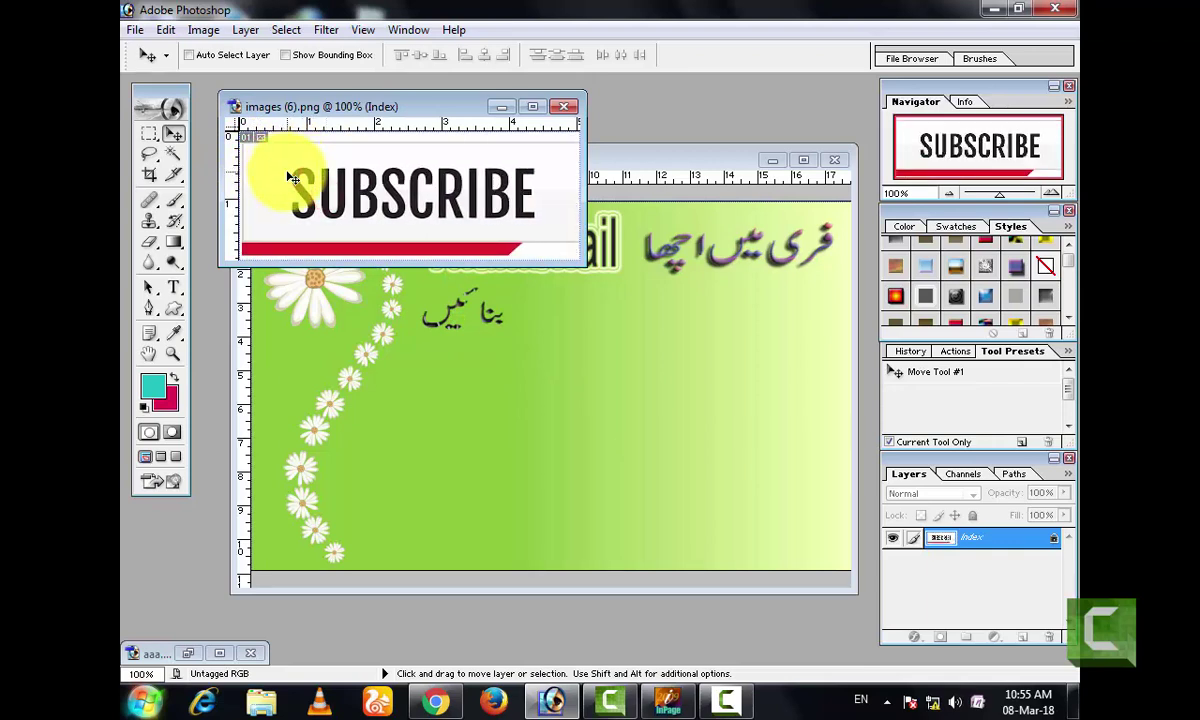
key("ctrl+z")
key("ctrl+plus")
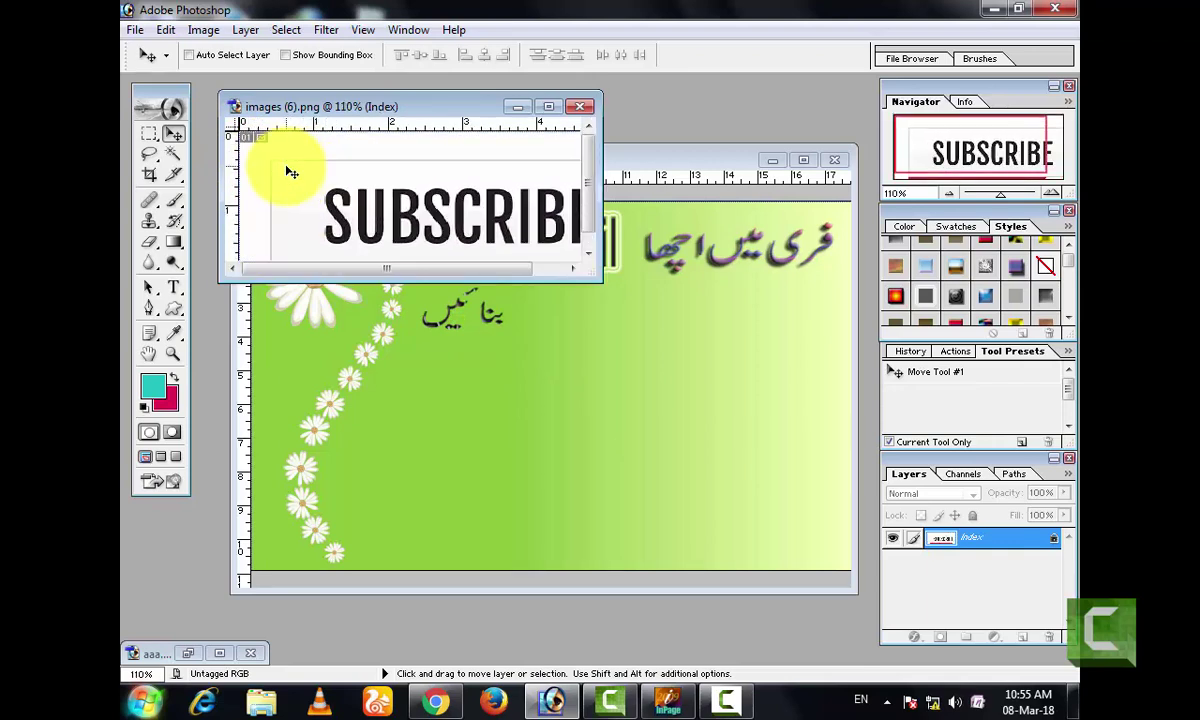
left_click_drag(385, 198, 648, 420)
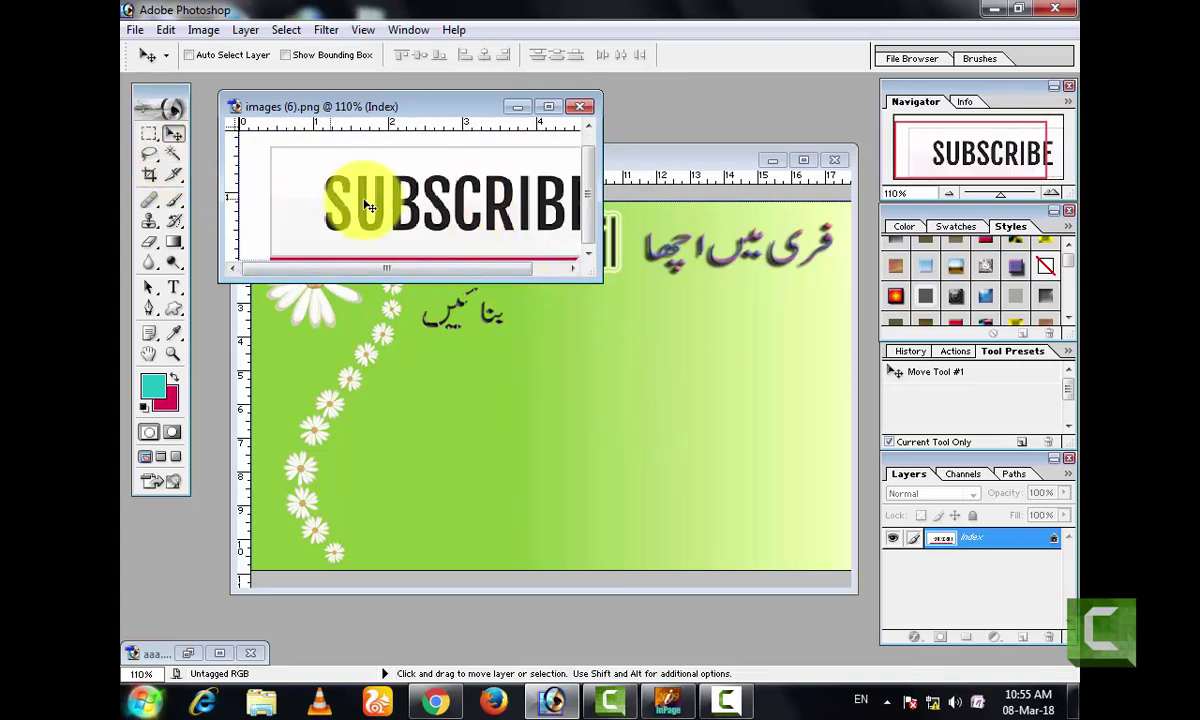
scroll(335, 201, "right", 3)
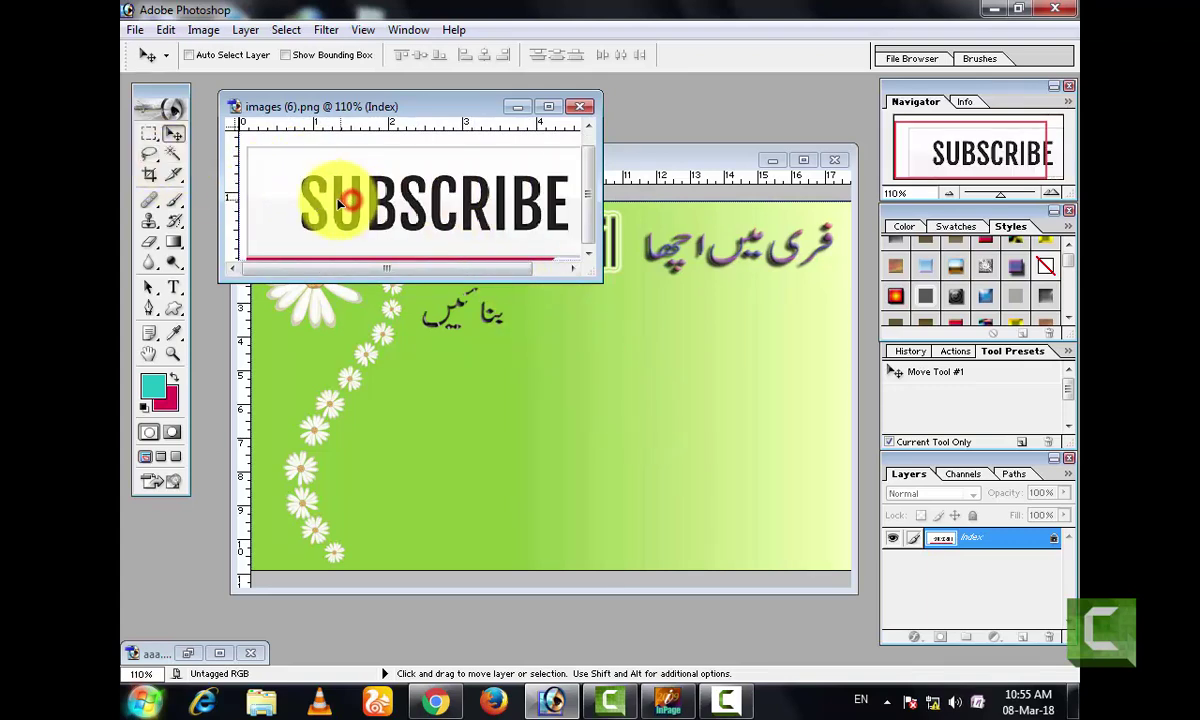
Select the SUBSCRIBE word in images (6).png with a rectangular marquee and move it onto the lower-right corner of the green flower background
left_click(149, 133)
left_click_drag(270, 148, 576, 246)
left_click(173, 133)
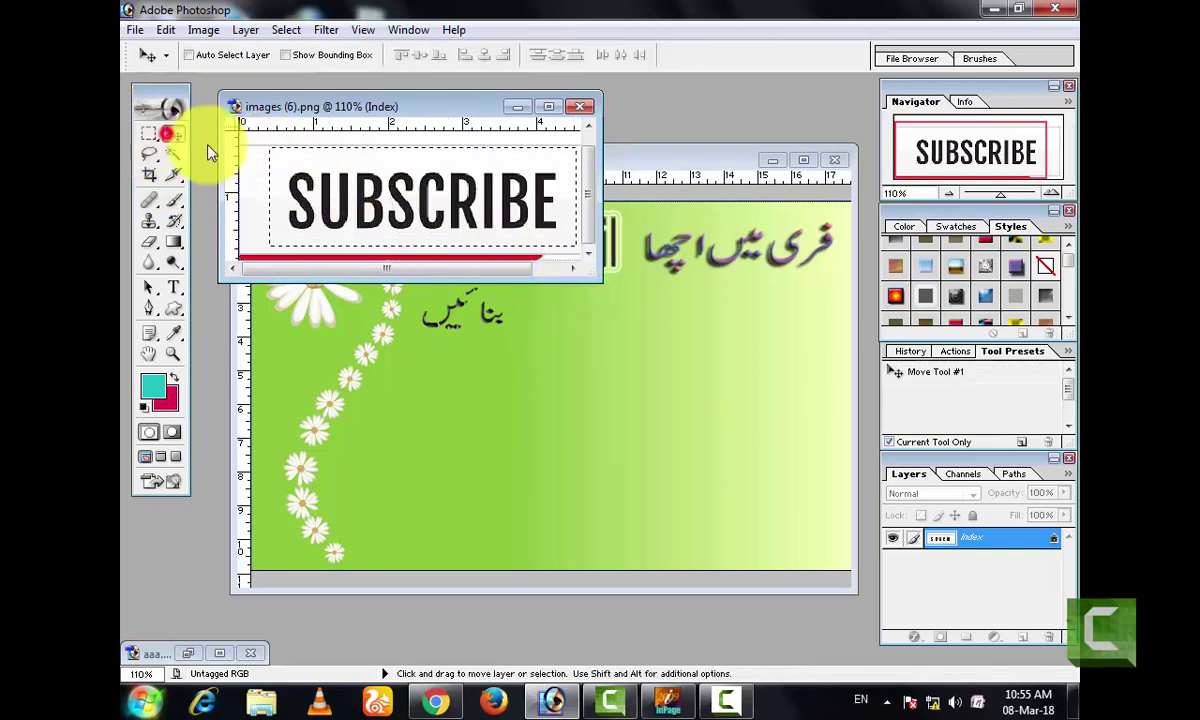
left_click_drag(415, 220, 760, 533)
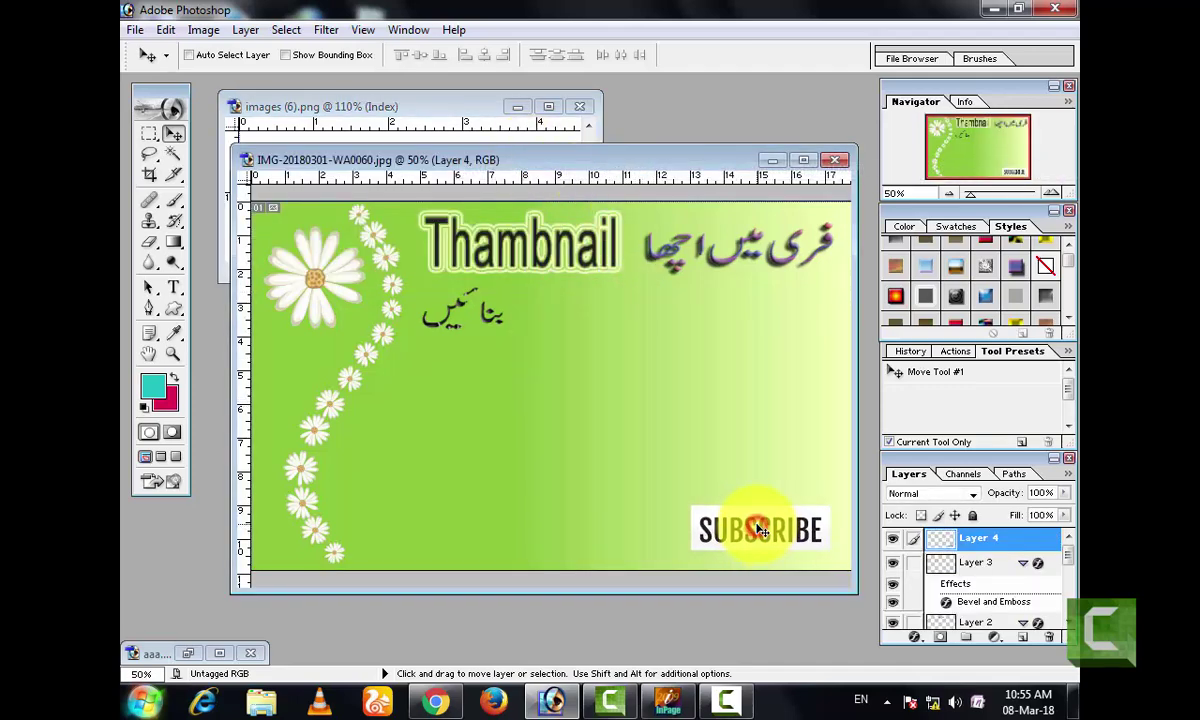
Scale the SUBSCRIBE banner to about 115% width and 77% height and fit it into the background's lower-right corner
key("ctrl+t")
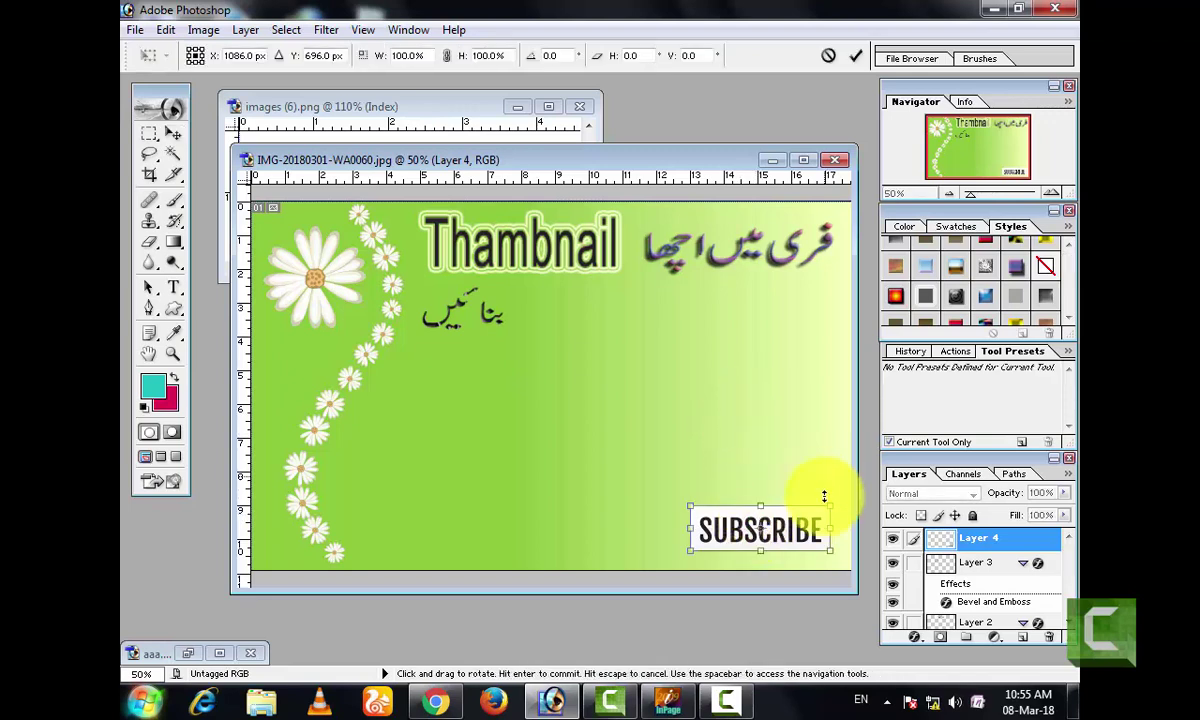
left_click_drag(837, 517, 822, 547)
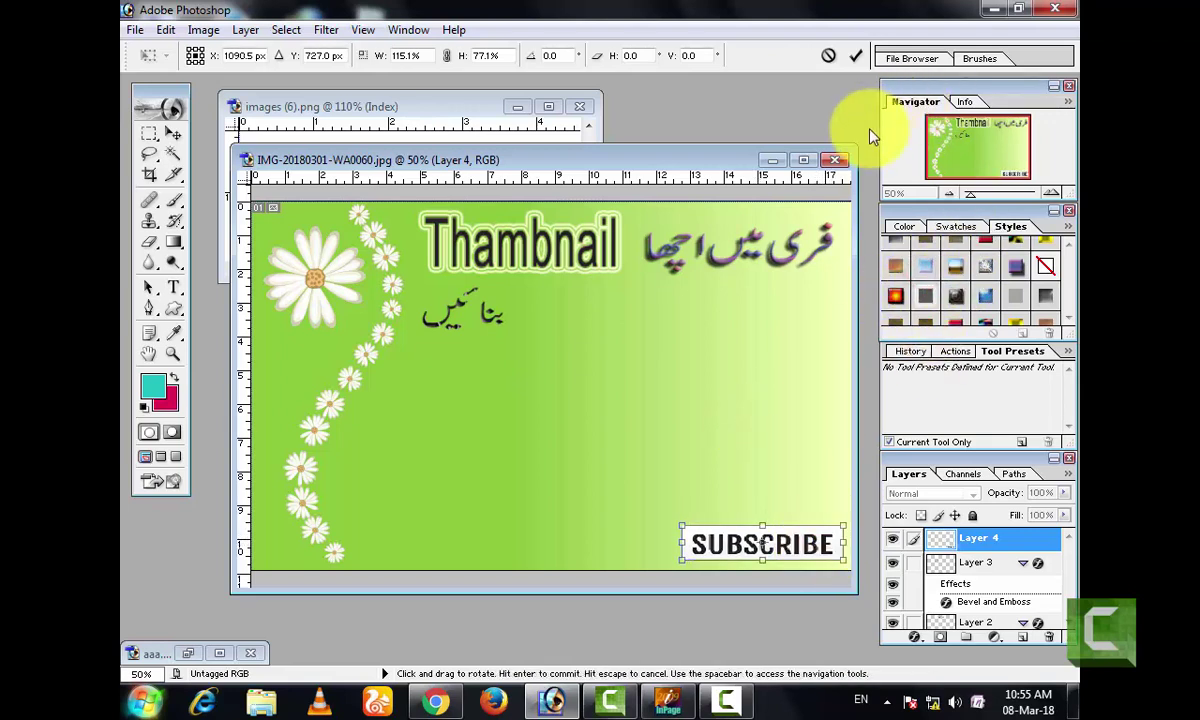
left_click(856, 58)
Try several preset styles on the SUBSCRIBE banner and apply the one with only an outer glow
left_click(1045, 296)
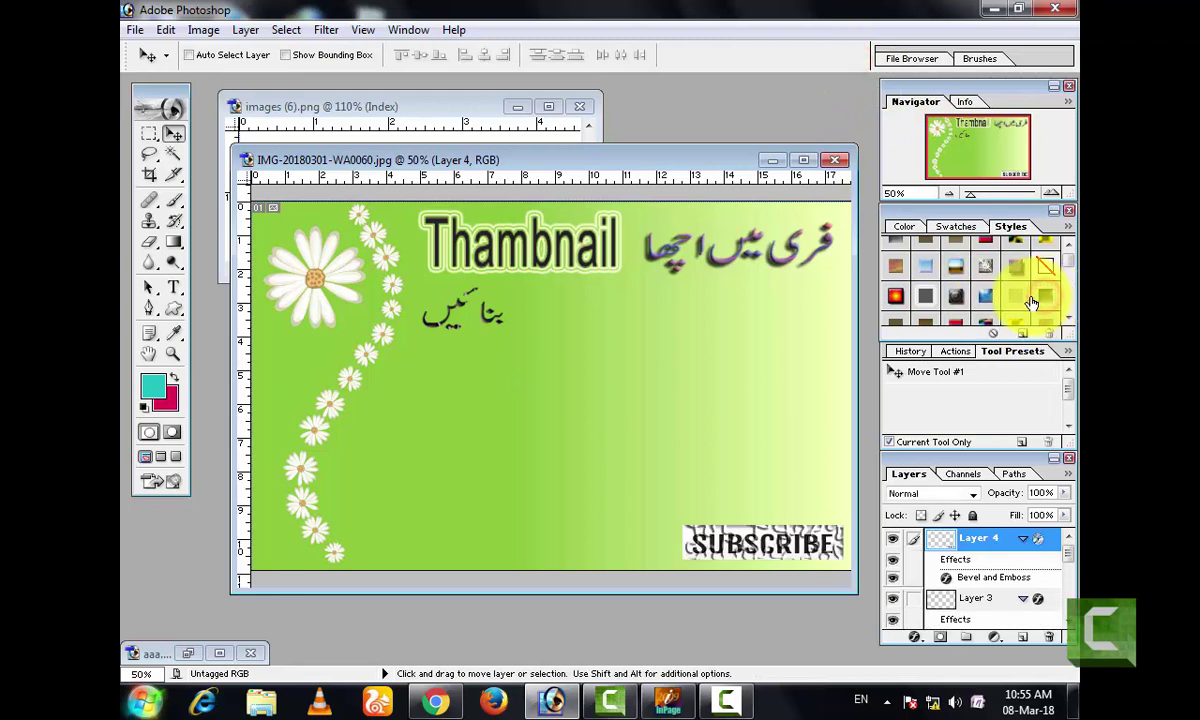
left_click(1005, 295)
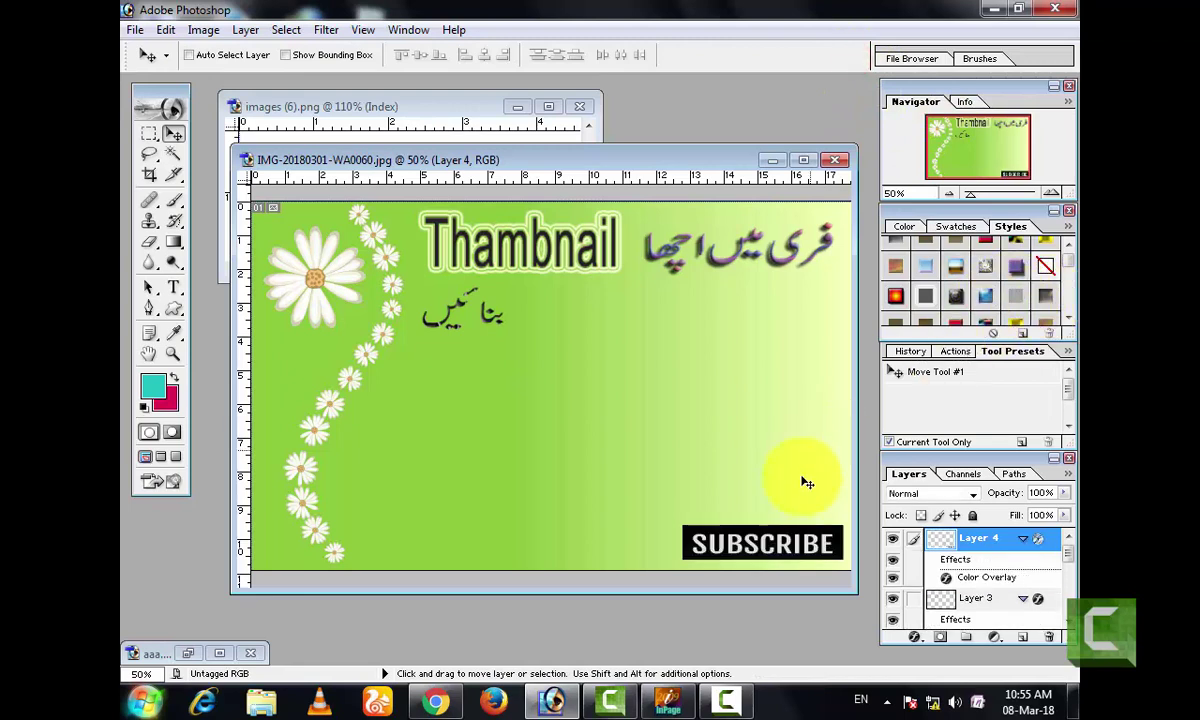
left_click(953, 321)
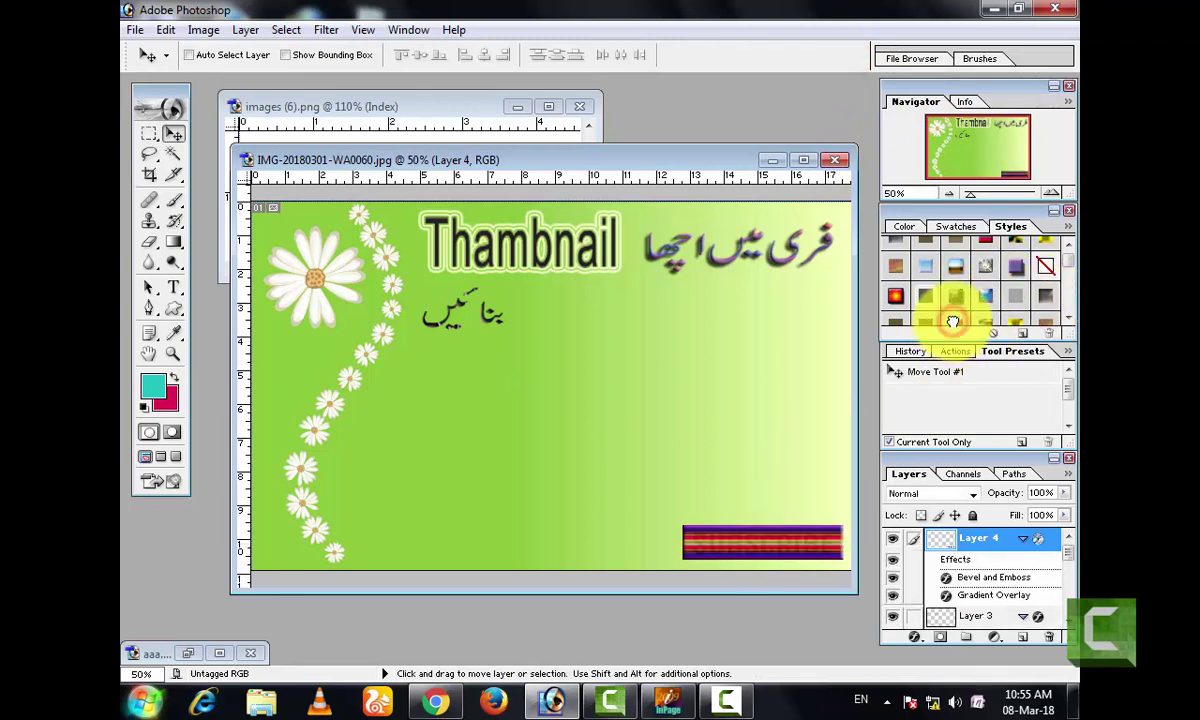
left_click(955, 298)
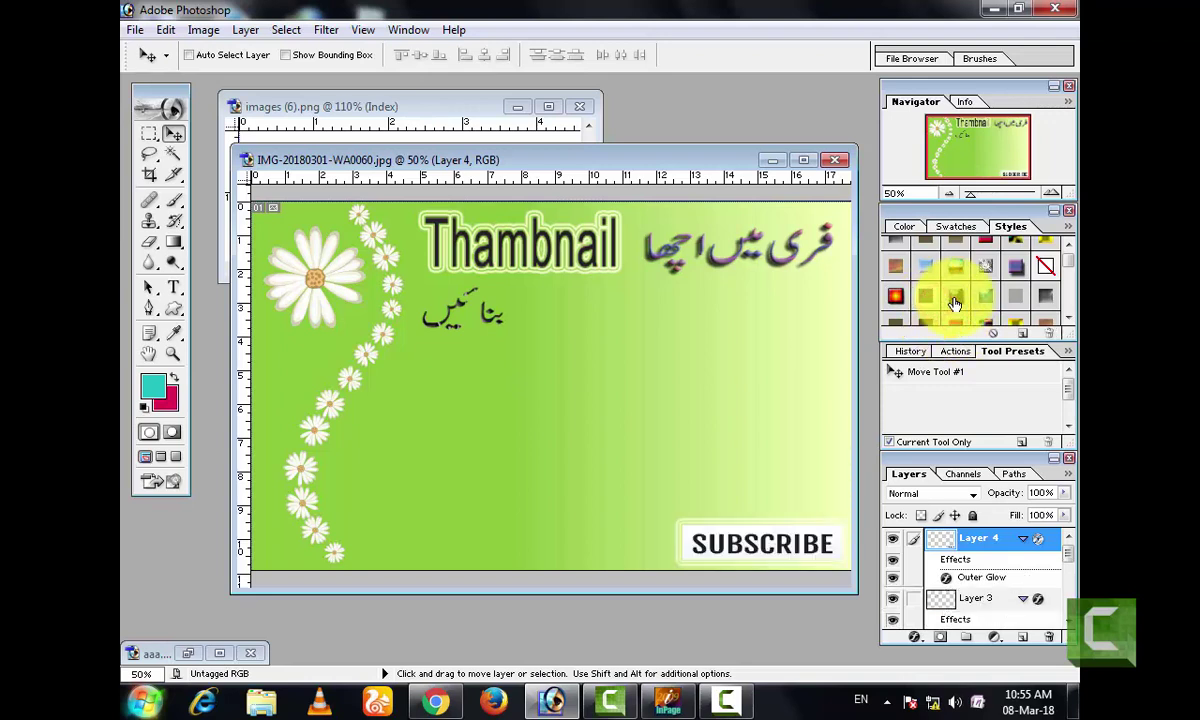
left_click(899, 295)
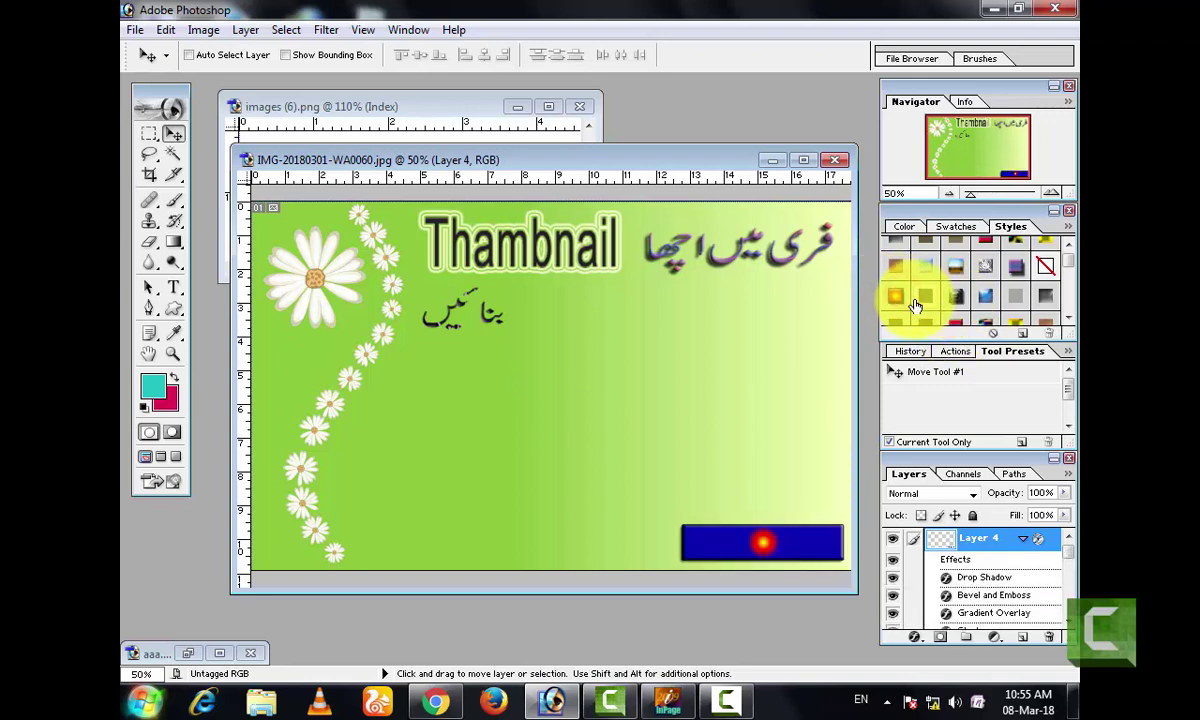
left_click(929, 298)
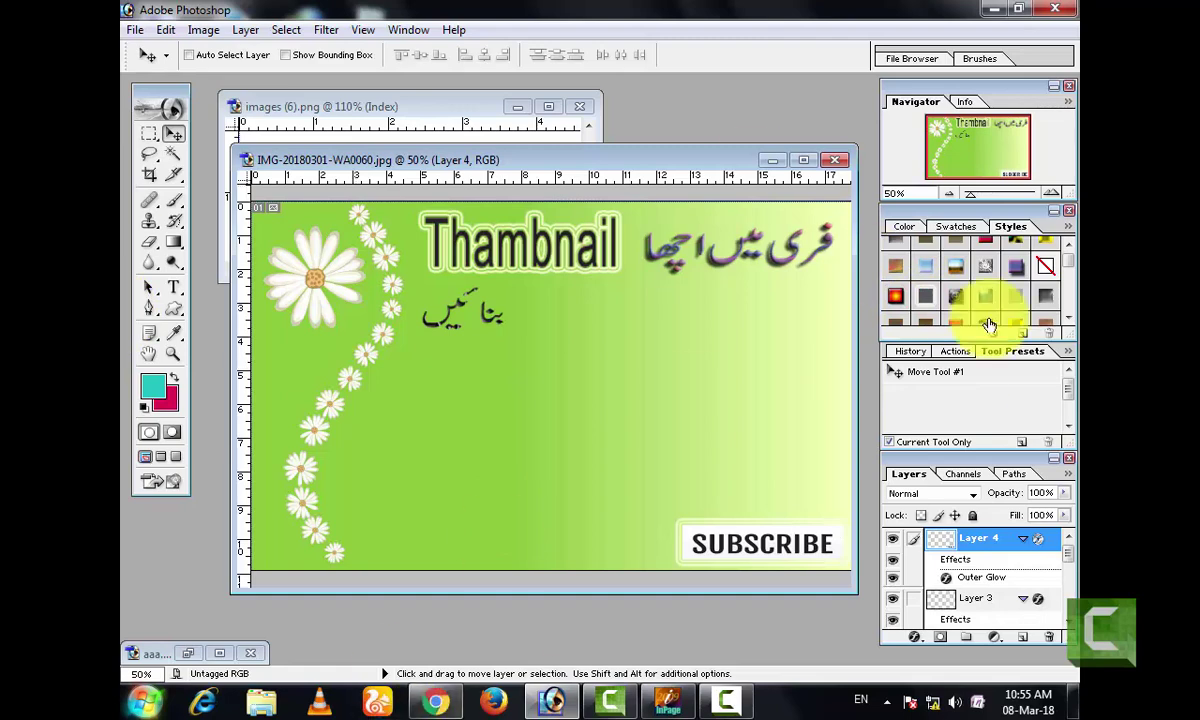
Close images (6).png without saving its changes
left_click(135, 30)
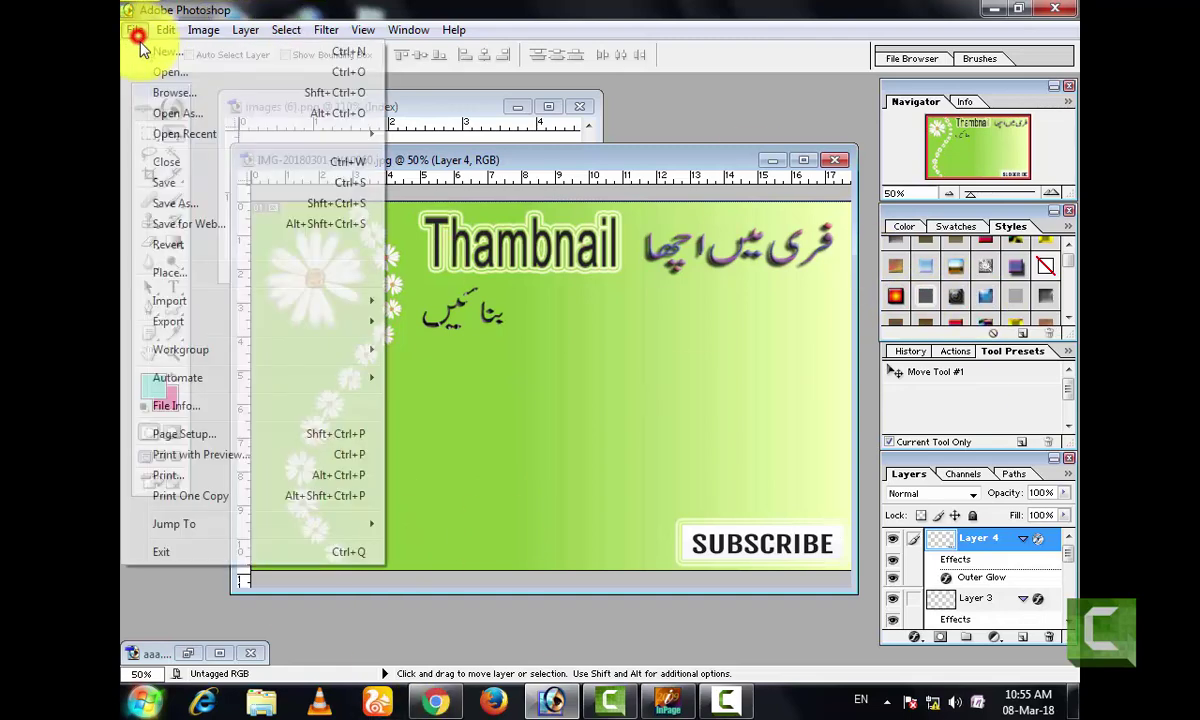
left_click(577, 106)
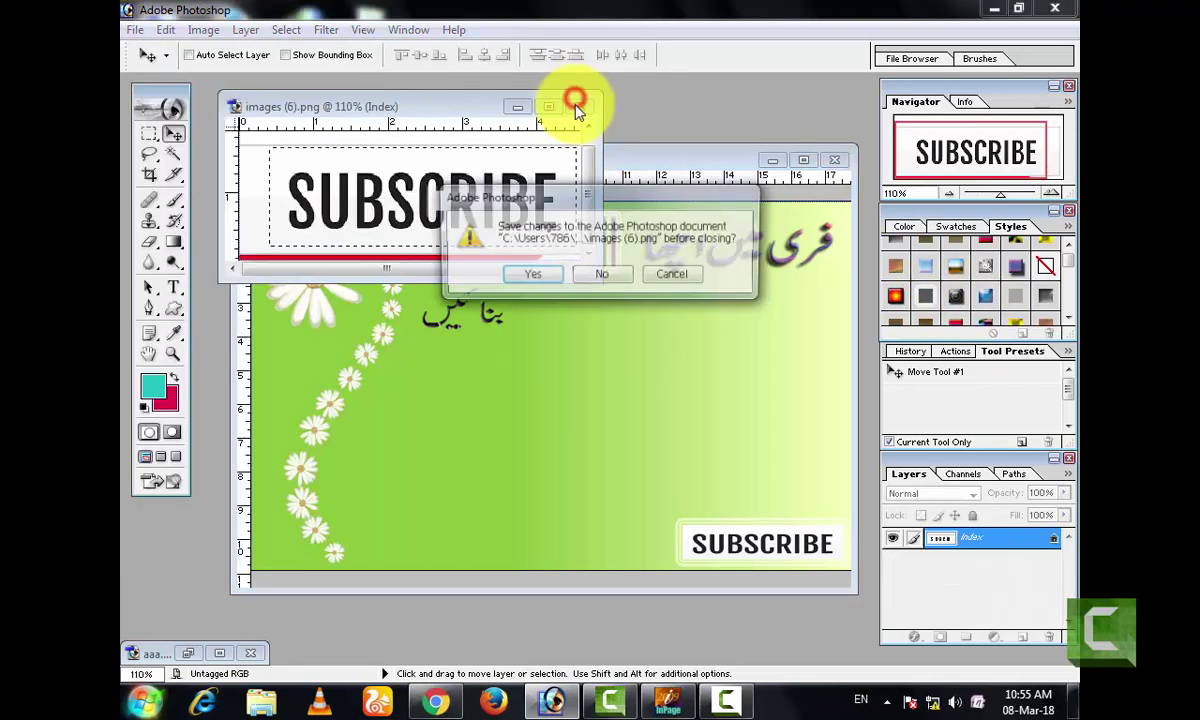
left_click(621, 268)
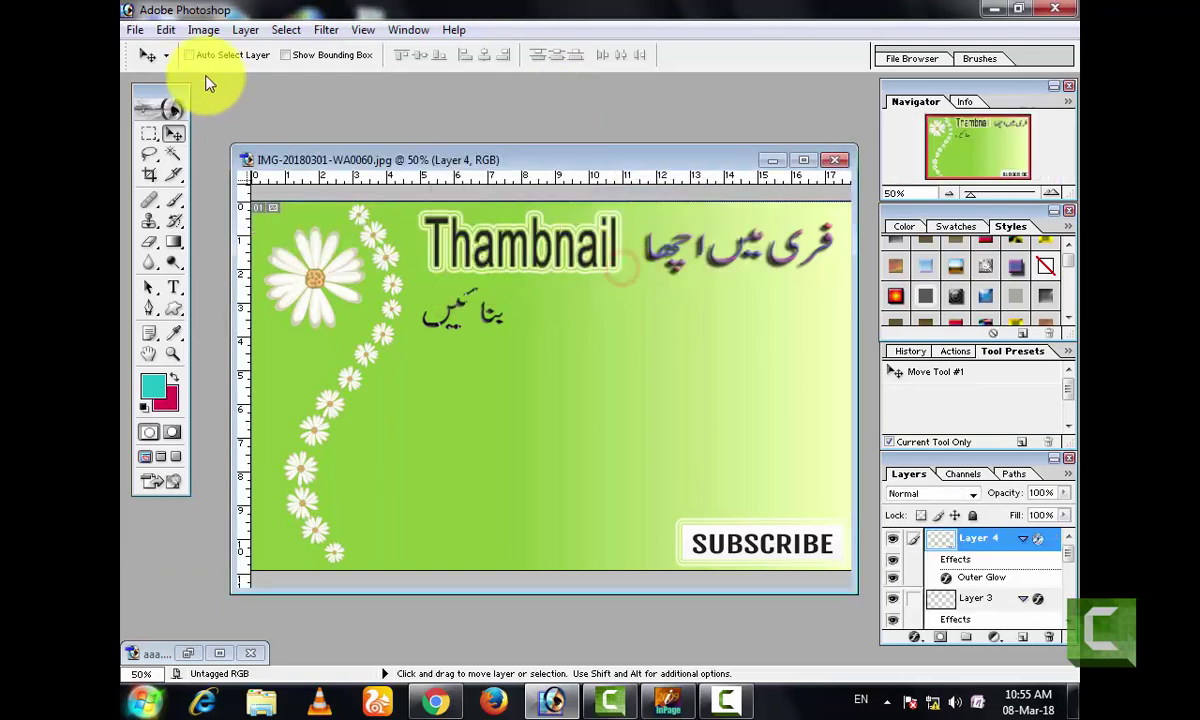
left_click(137, 30)
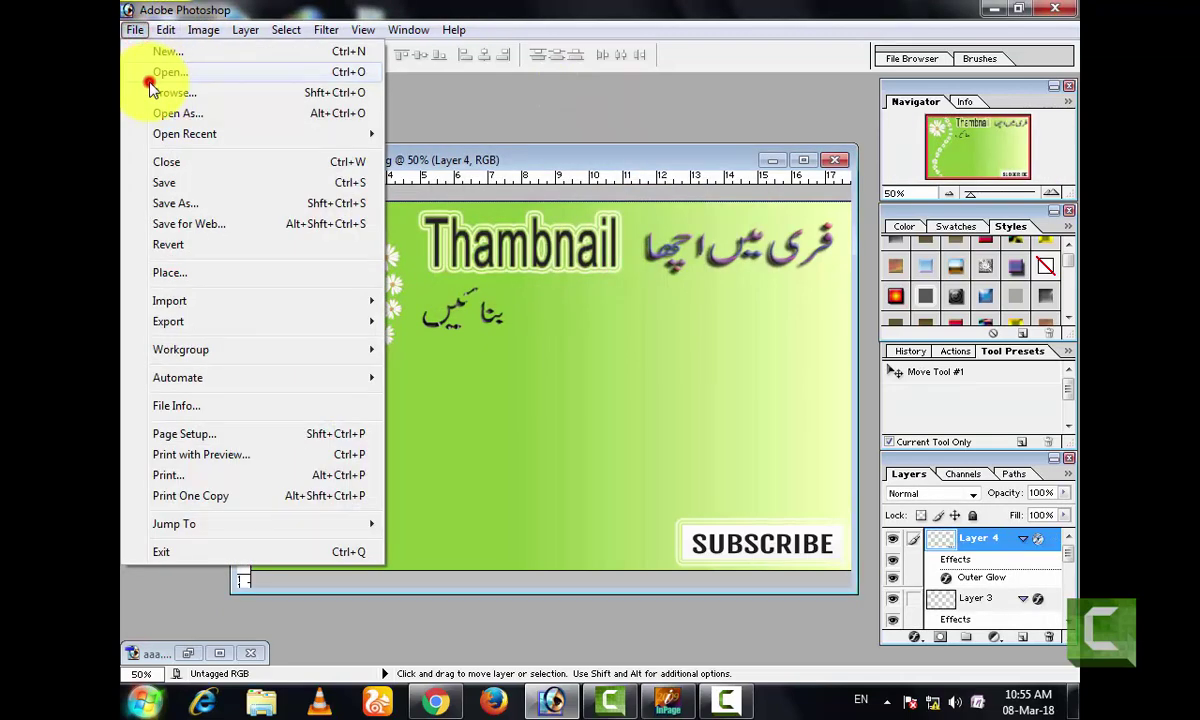
left_click(150, 80)
left_click(381, 240)
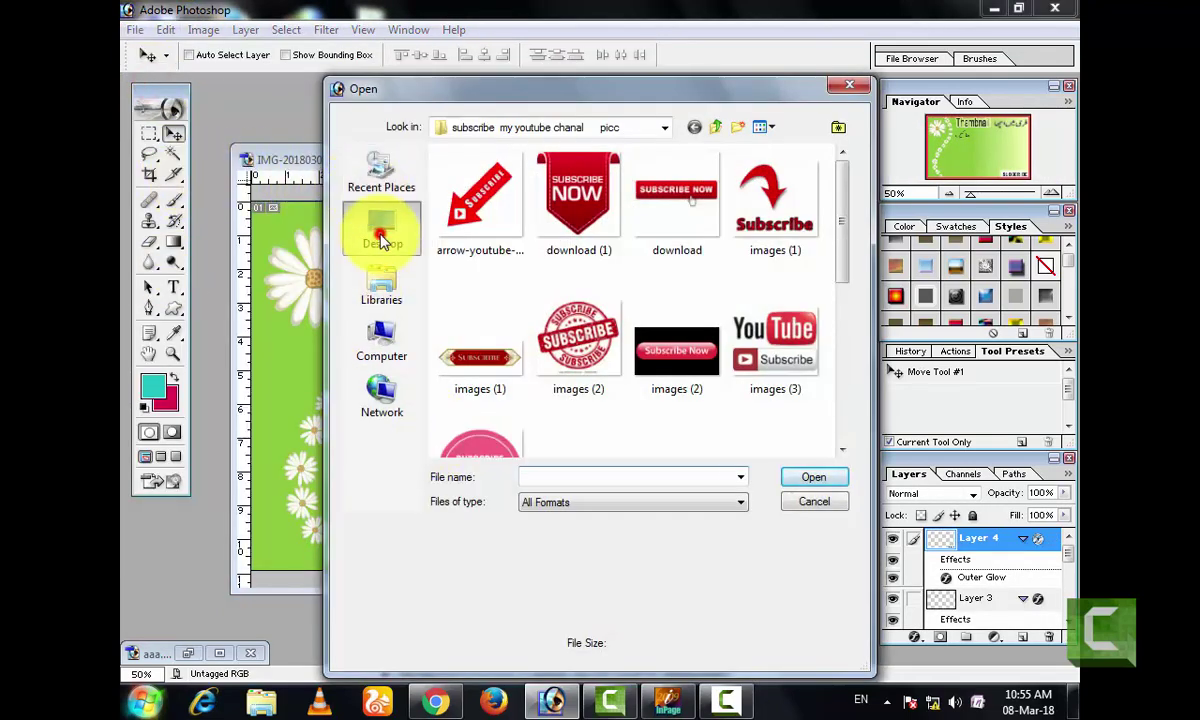
double_click(668, 268)
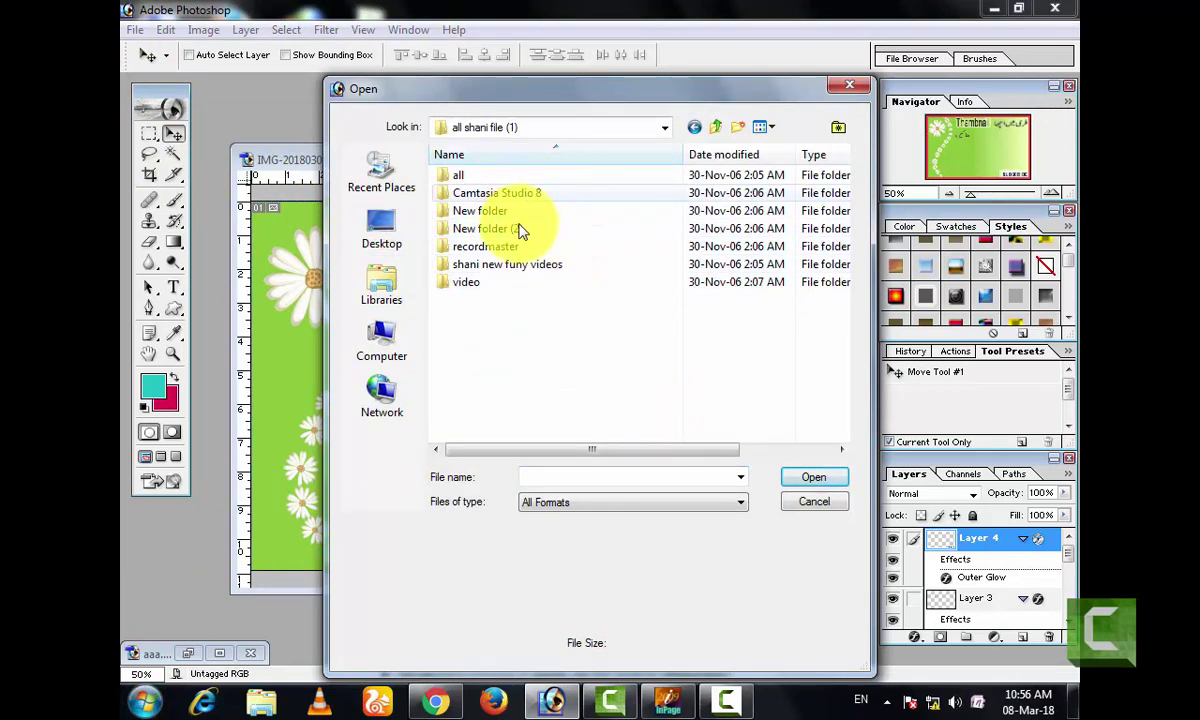
double_click(512, 194)
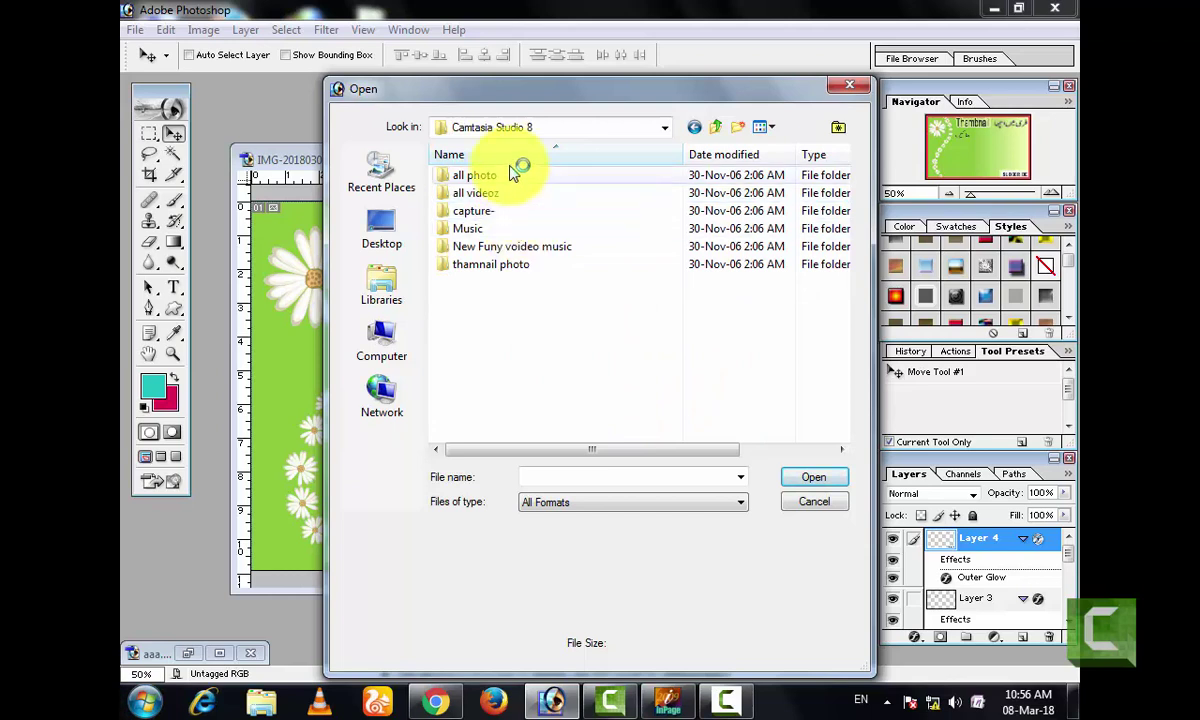
left_click(504, 177)
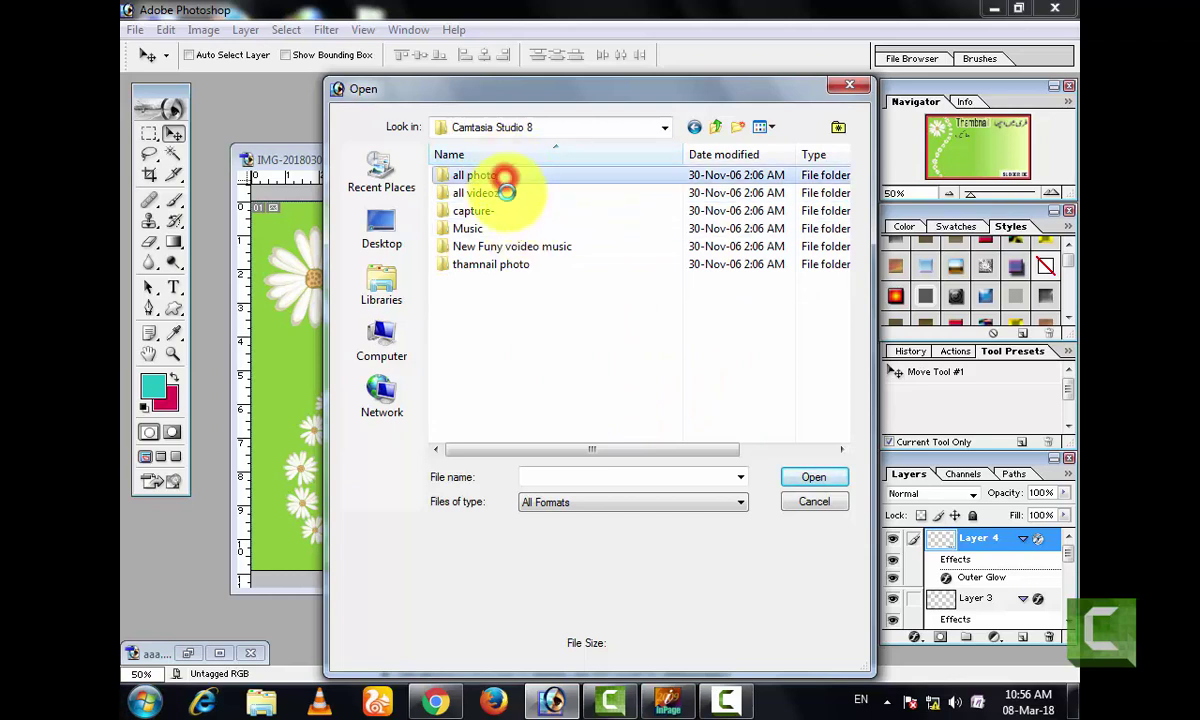
left_click(693, 127)
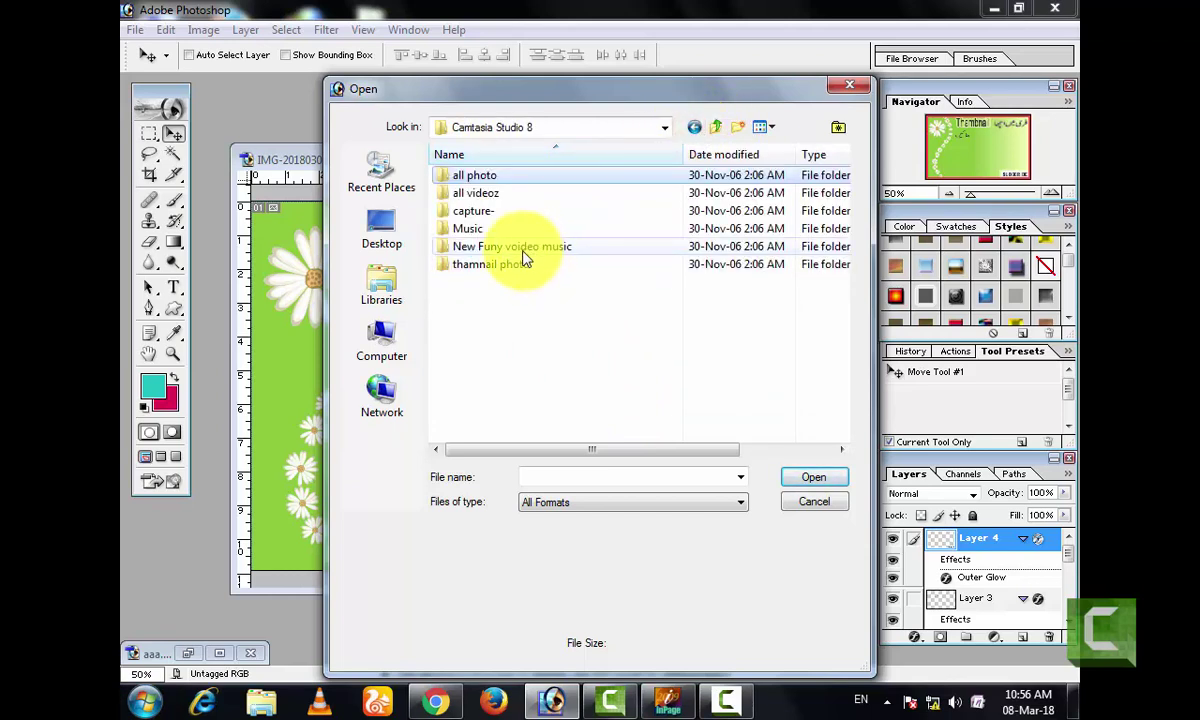
left_click(522, 245)
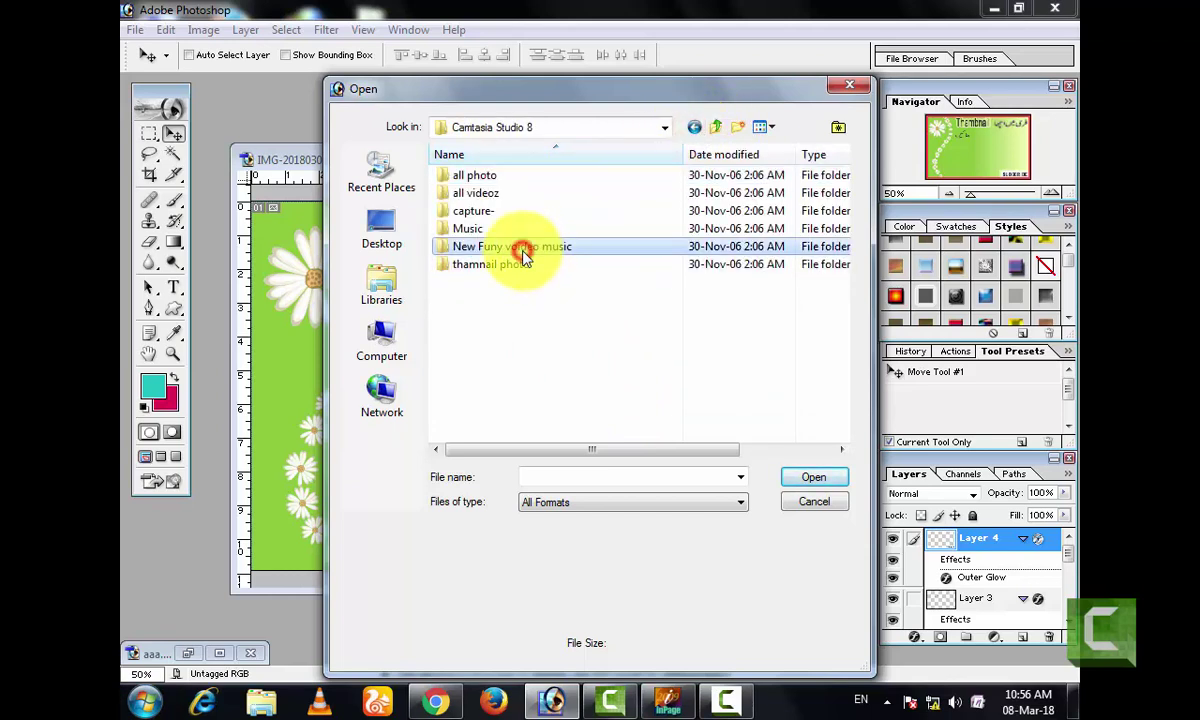
double_click(512, 176)
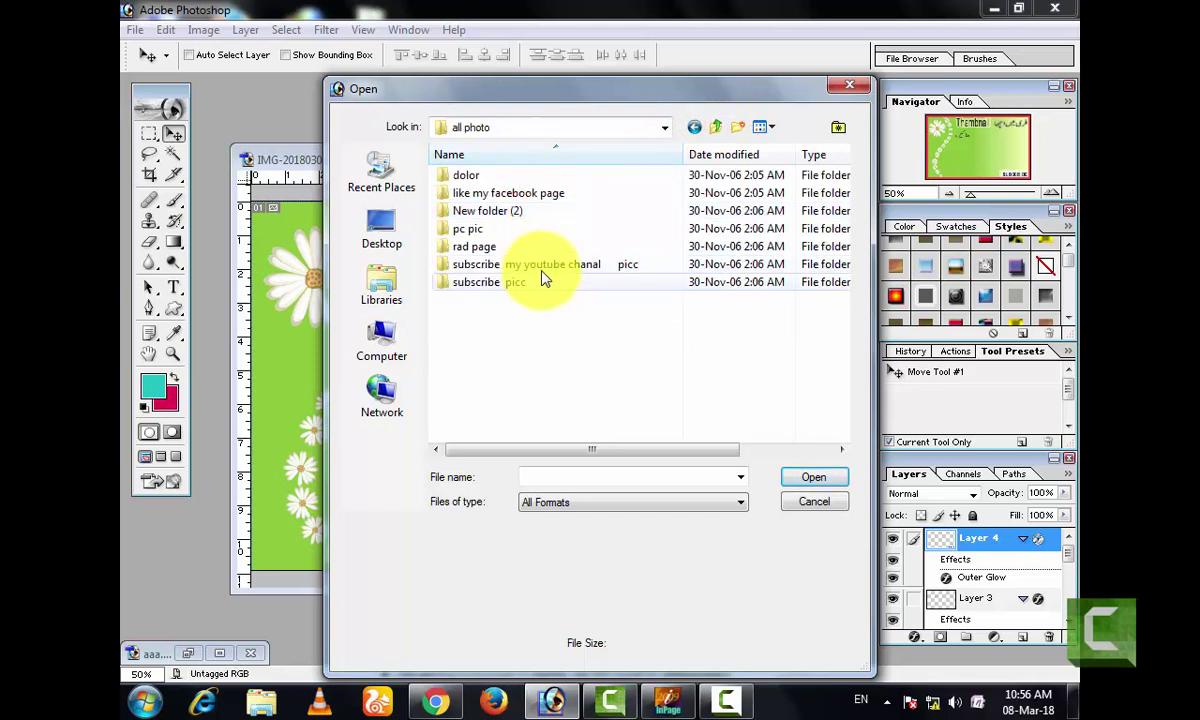
double_click(536, 192)
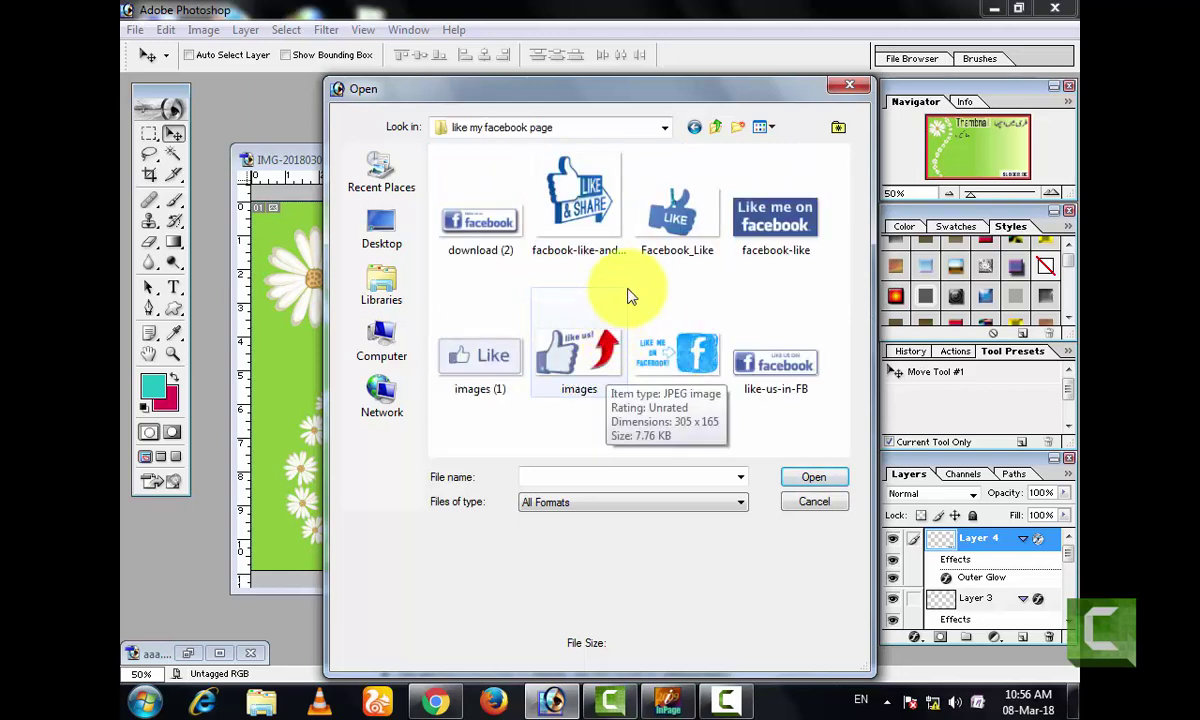
left_click(578, 195)
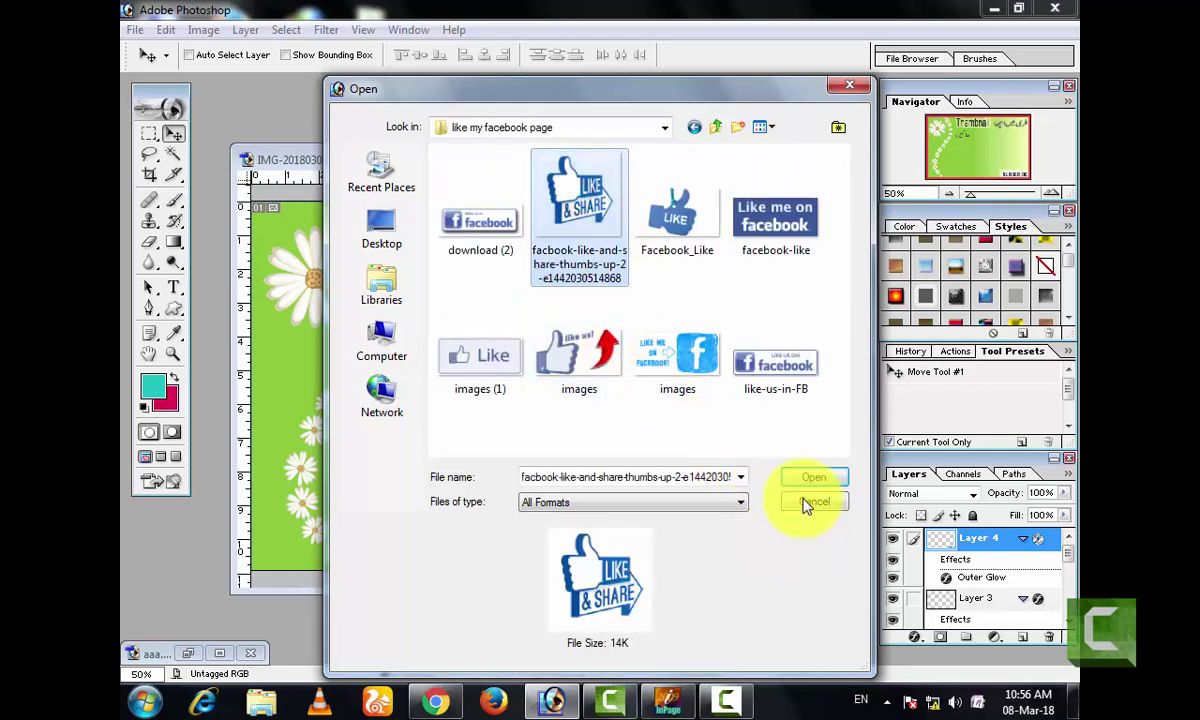
left_click(805, 479)
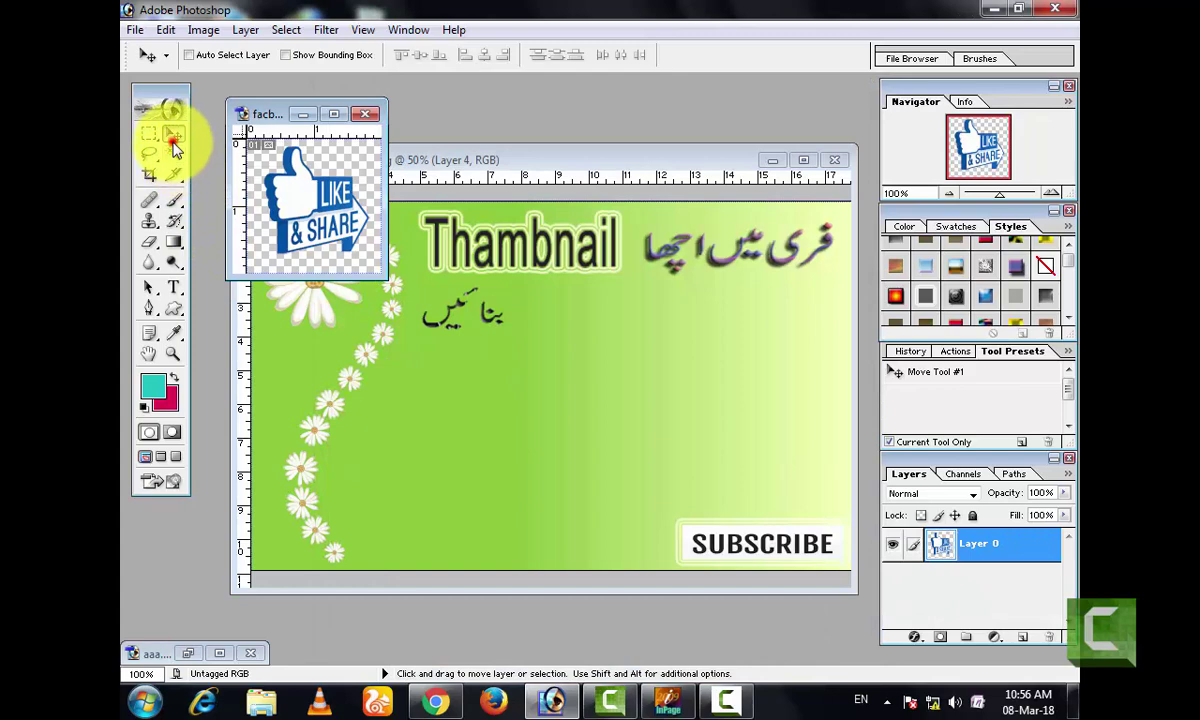
Move the Like & Share graphic onto the background, scale it to about 158% width and 124% height, and place it below the large daisy
left_click_drag(300, 190, 557, 380)
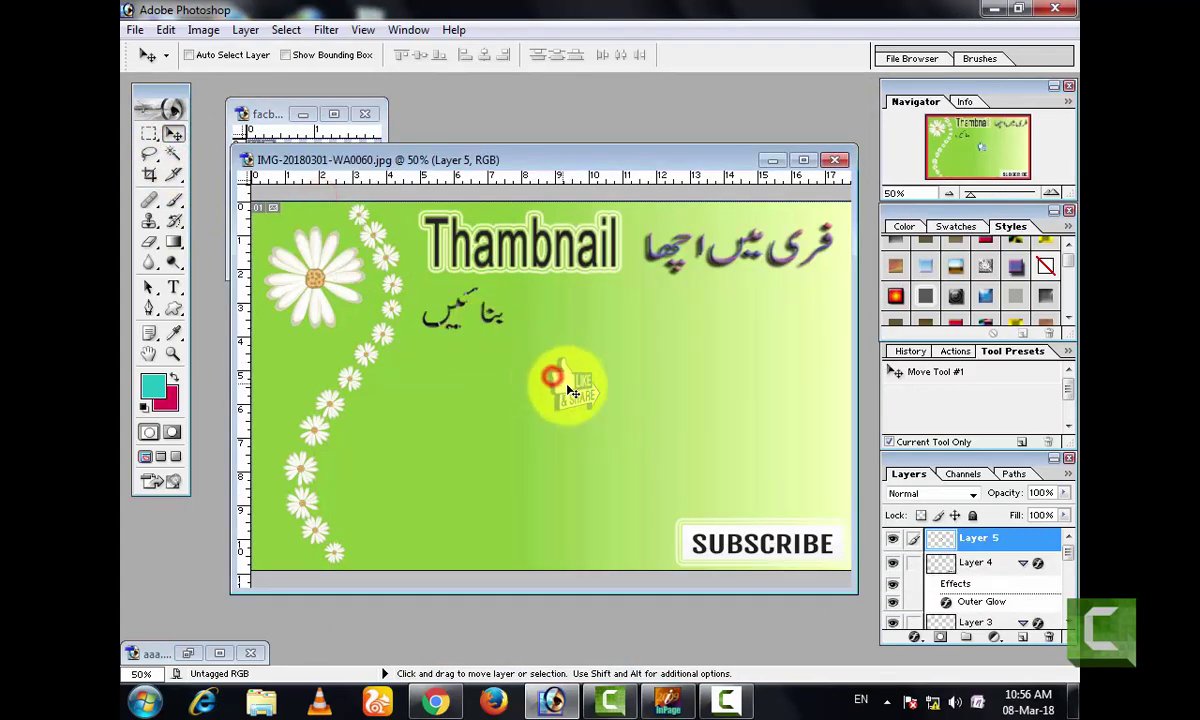
key("ctrl+t")
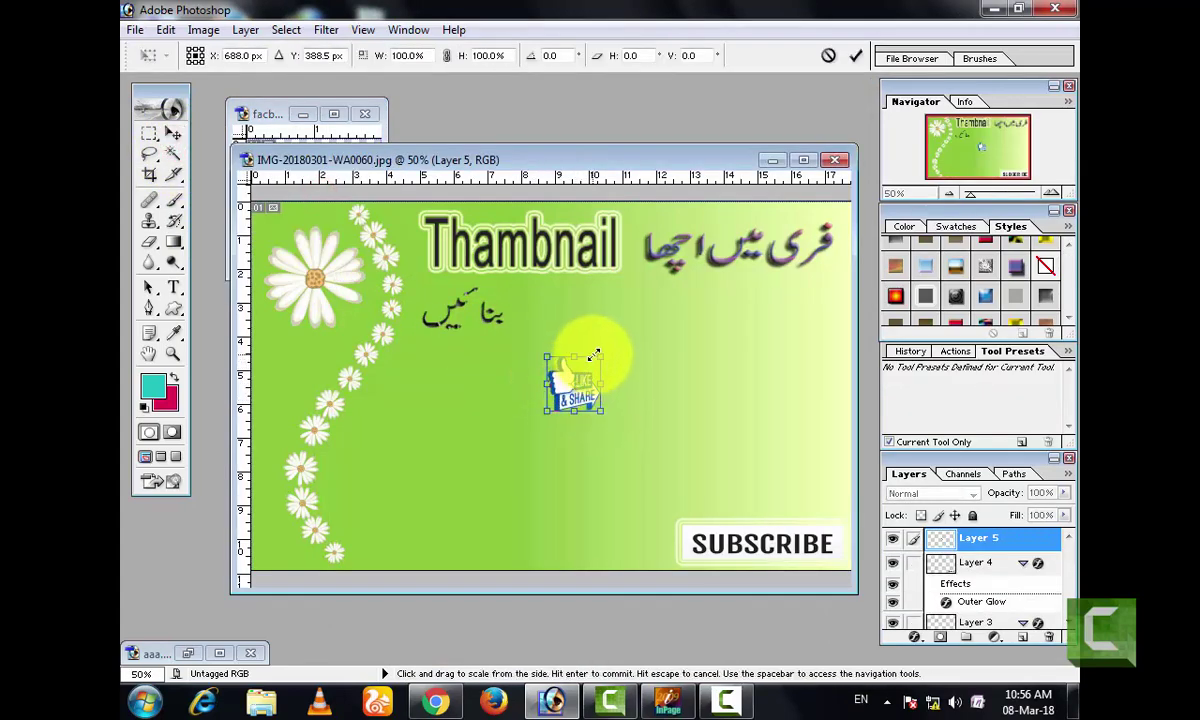
left_click_drag(595, 348, 700, 356)
left_click_drag(589, 376, 318, 333)
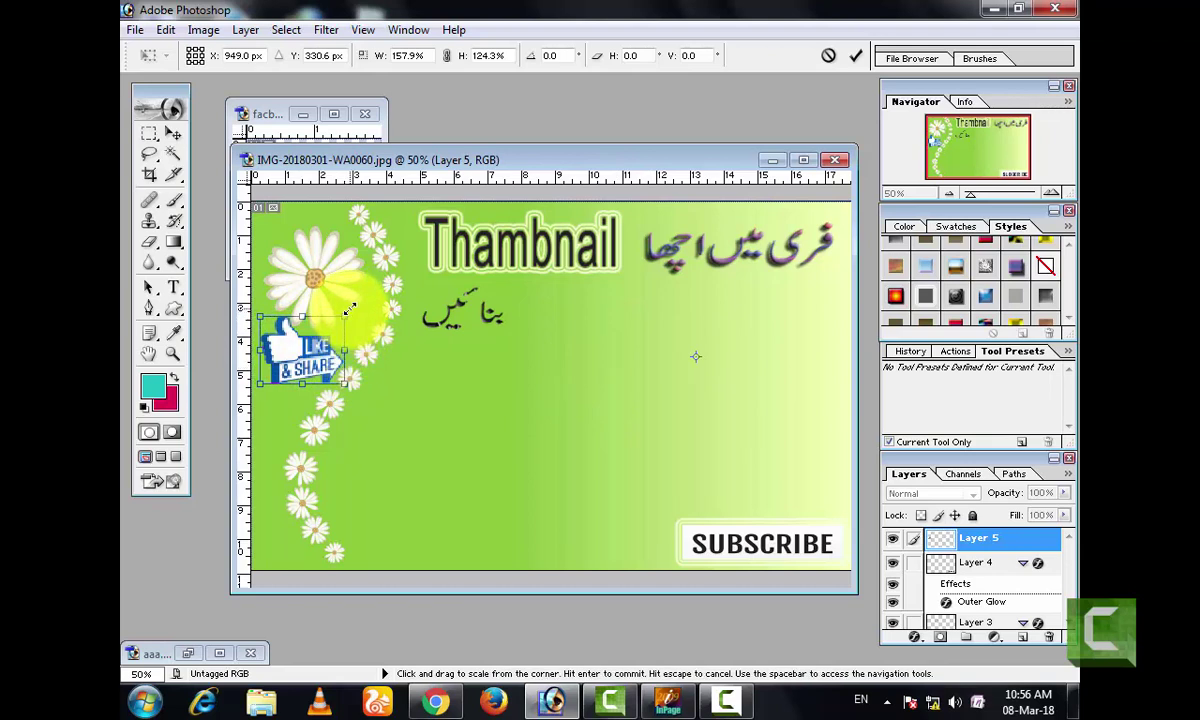
Rotate the Like & Share graphic to about 16.3°, stretch it to 126.8% height against the large daisy's lower petals, and minimize its source image
left_click_drag(351, 306, 598, 285)
left_click_drag(657, 308, 500, 292)
left_click_drag(318, 263, 313, 352)
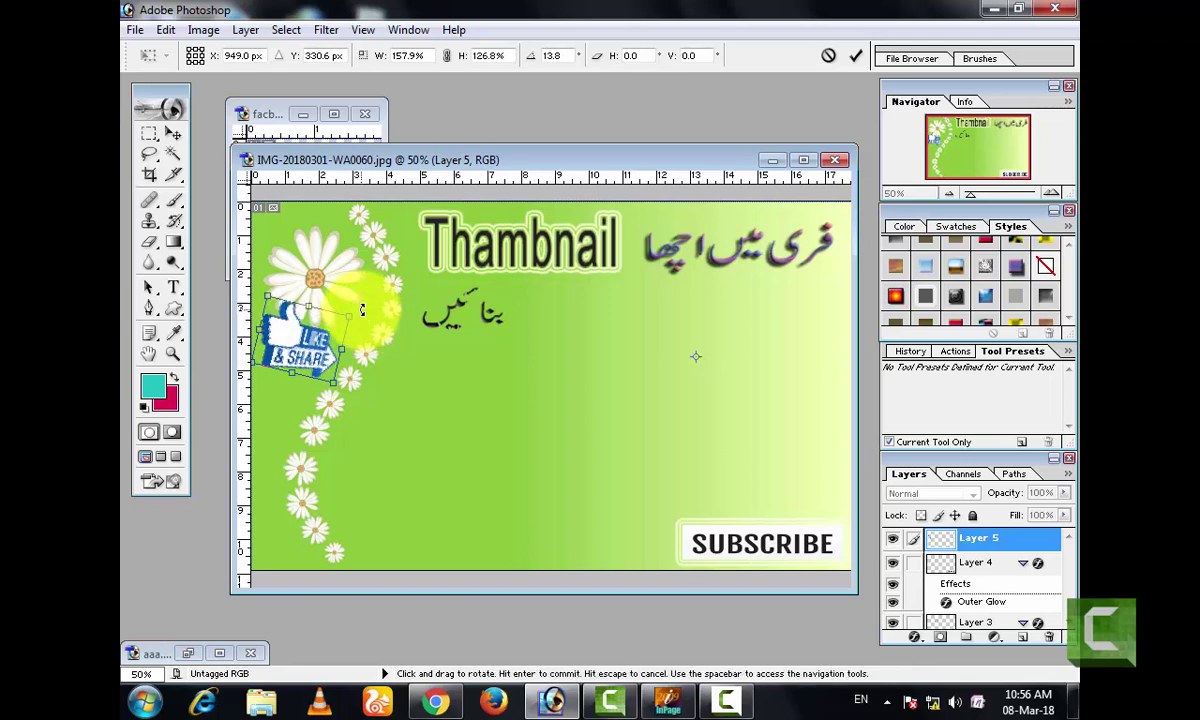
mouse_move(360, 313)
left_mouse_down()
mouse_move(380, 303)
mouse_move(418, 313)
left_mouse_up()
mouse_move(305, 335)
left_mouse_down()
mouse_move(290, 327)
mouse_move(310, 358)
left_mouse_up()
left_click(635, 450)
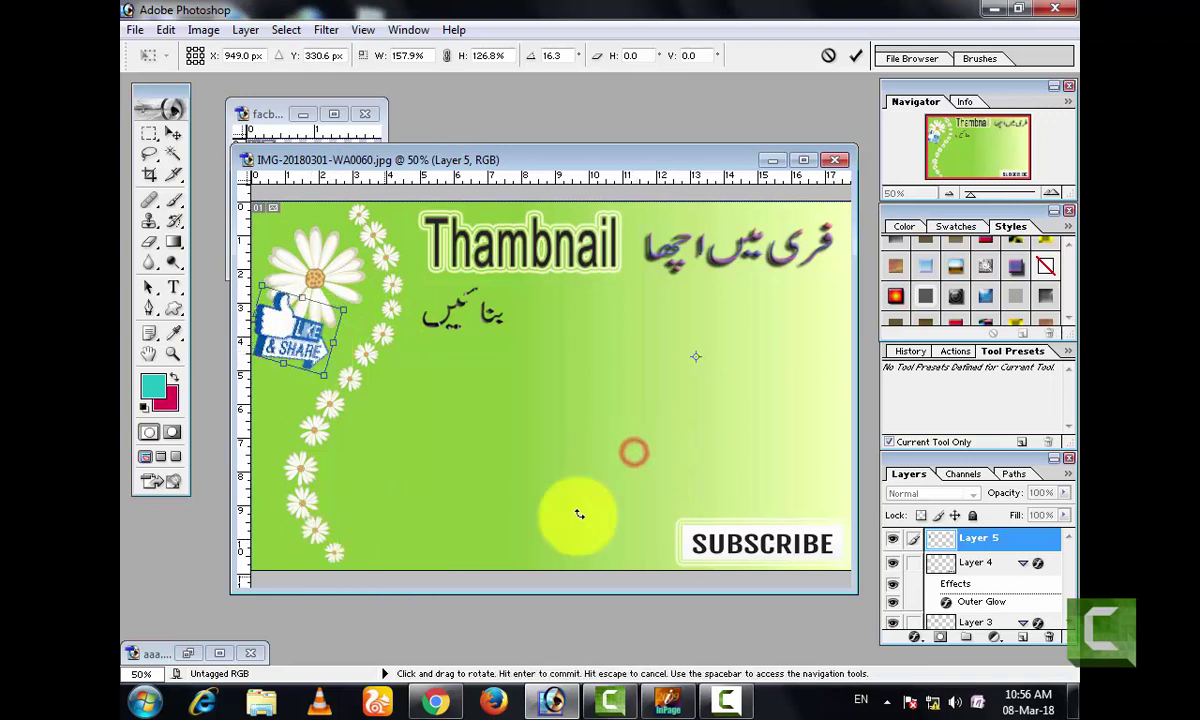
left_click(855, 55)
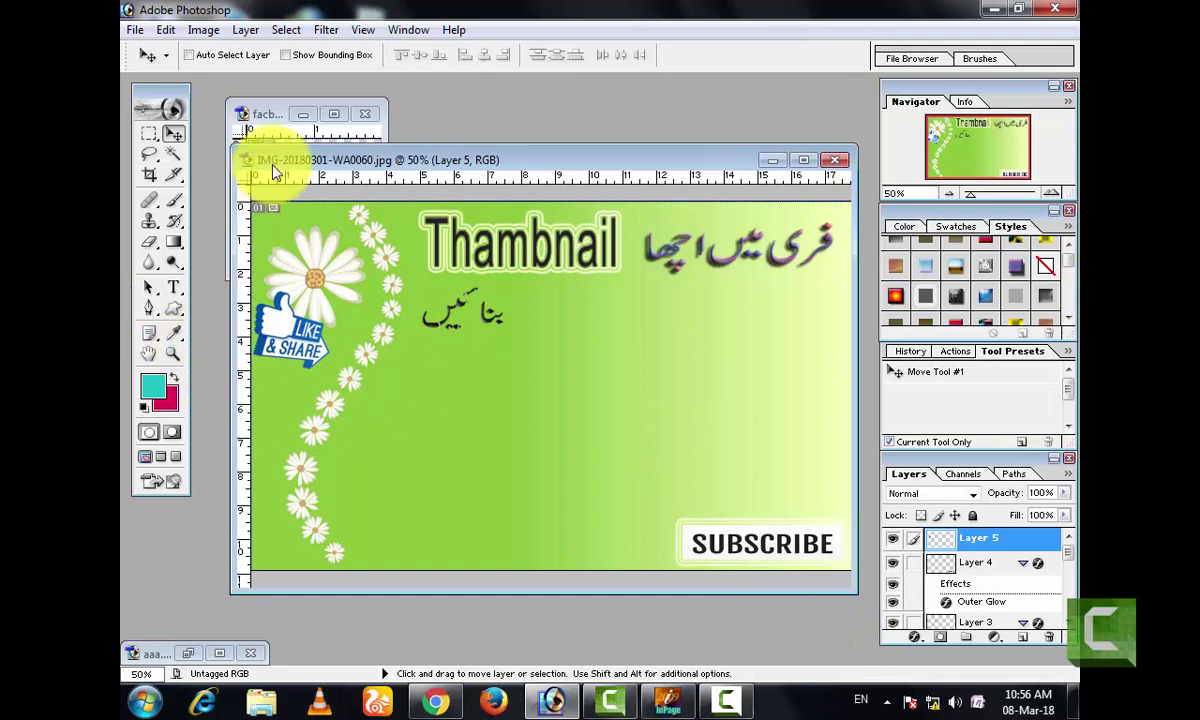
left_click(303, 115)
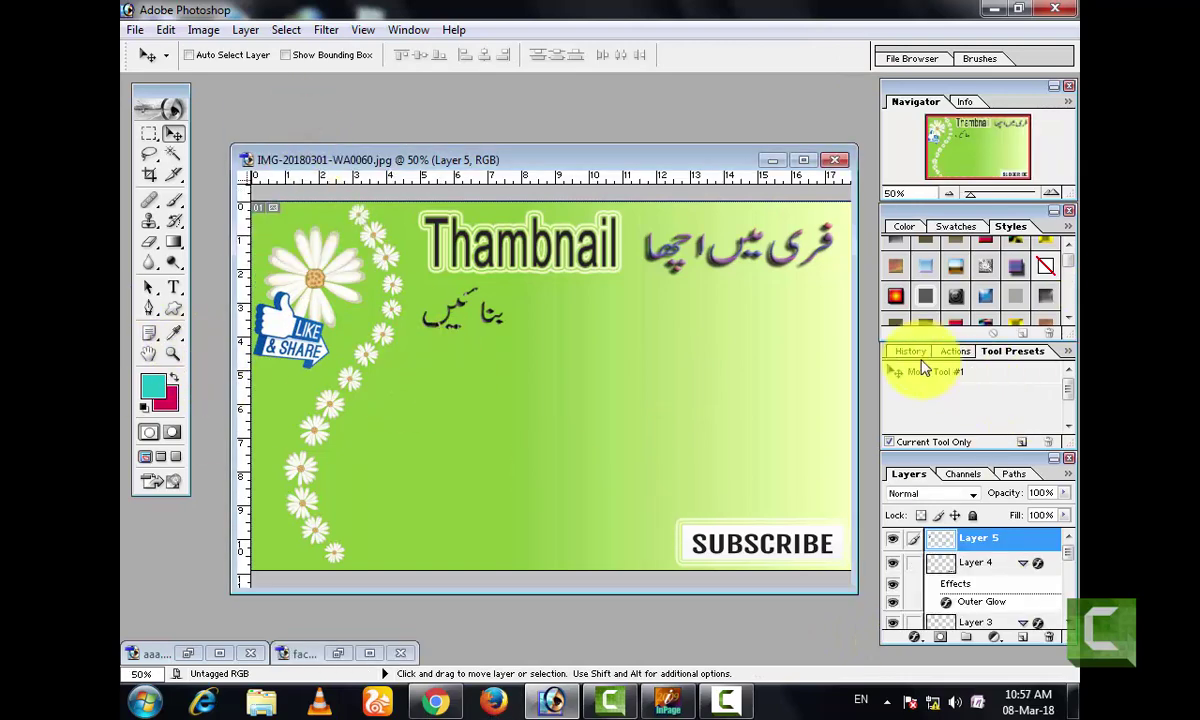
Switch to InPage and delete all the existing Urdu and English text from the page
left_click(726, 701)
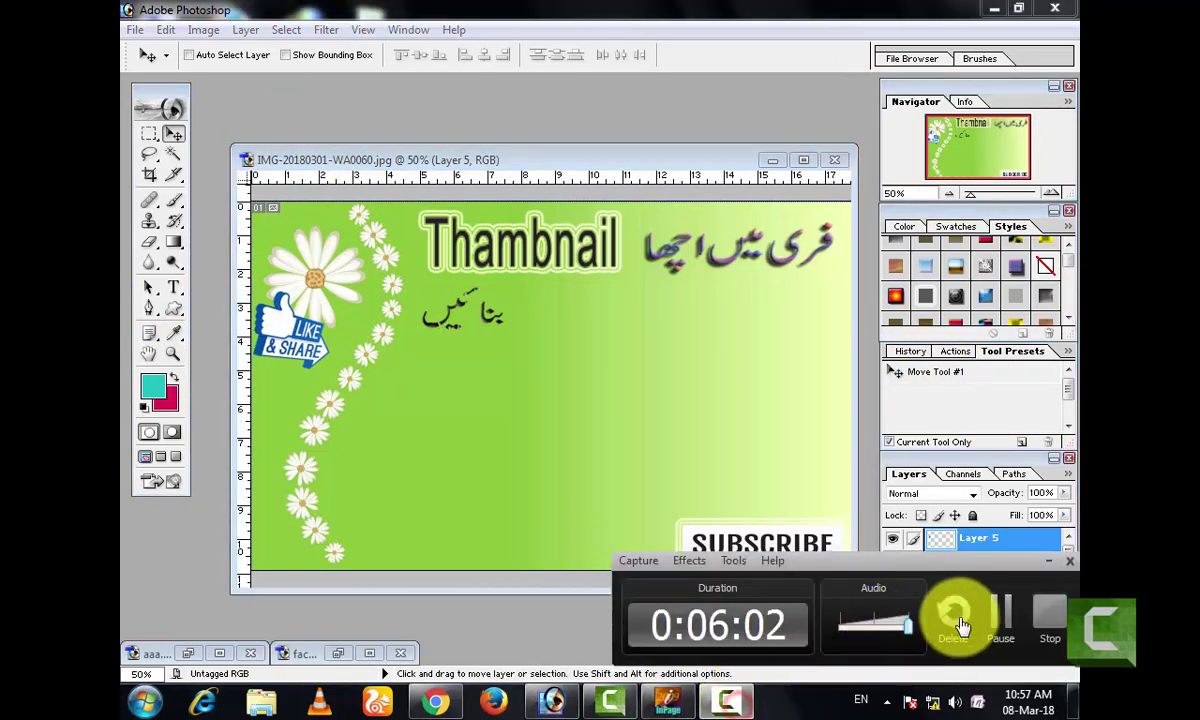
left_click(670, 702)
left_click_drag(787, 476, 866, 207)
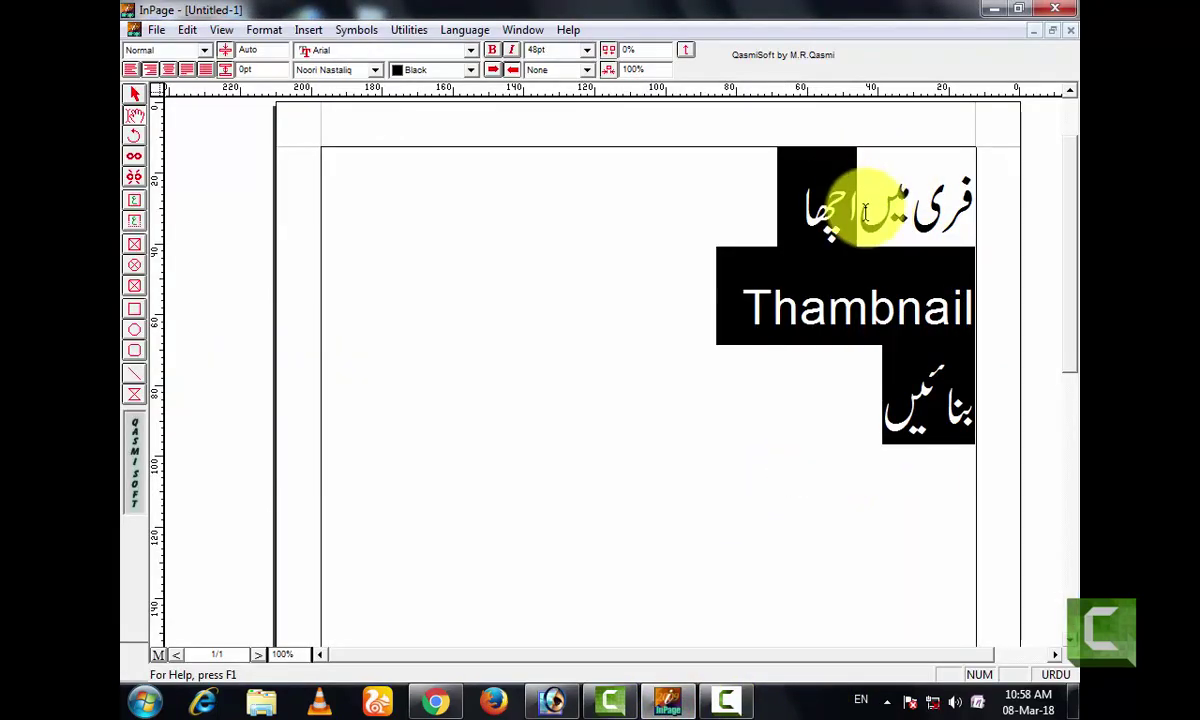
left_click(627, 287)
left_click(825, 423)
left_click_drag(739, 423, 978, 158)
key("Delete")
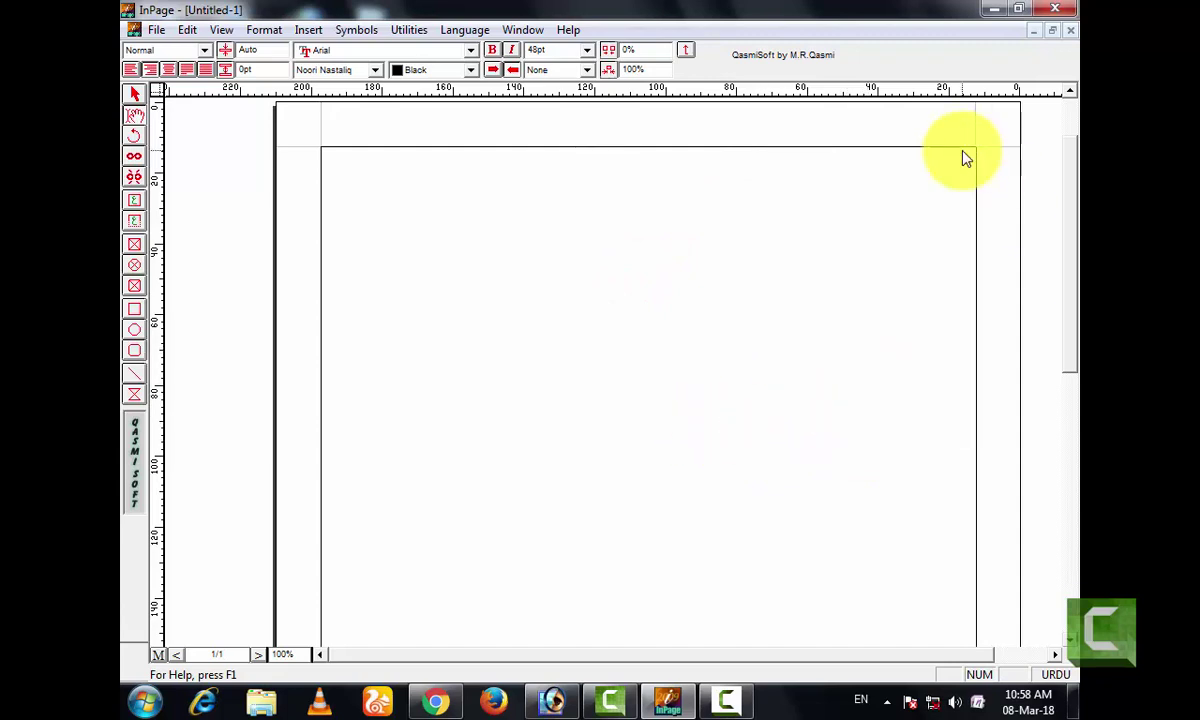
Clear the stray Urdu letter and change the typing language to English
key("Caps_Lock")
type("ح")
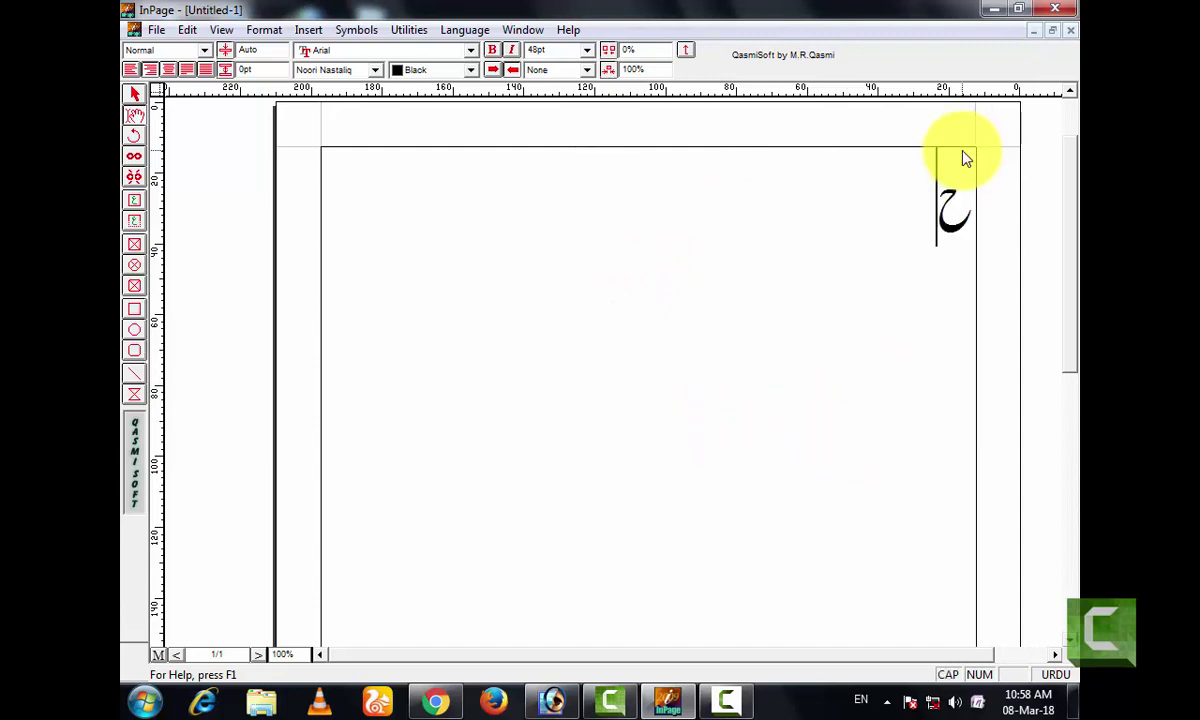
key("BackSpace")
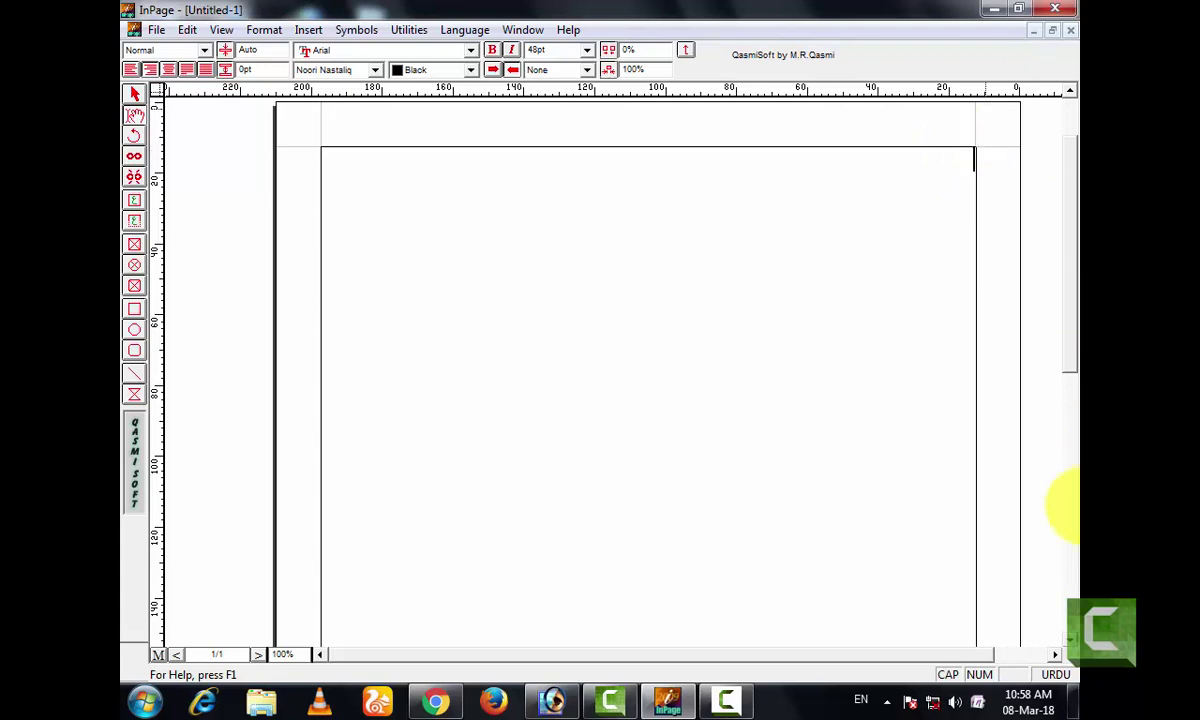
left_click(1050, 675)
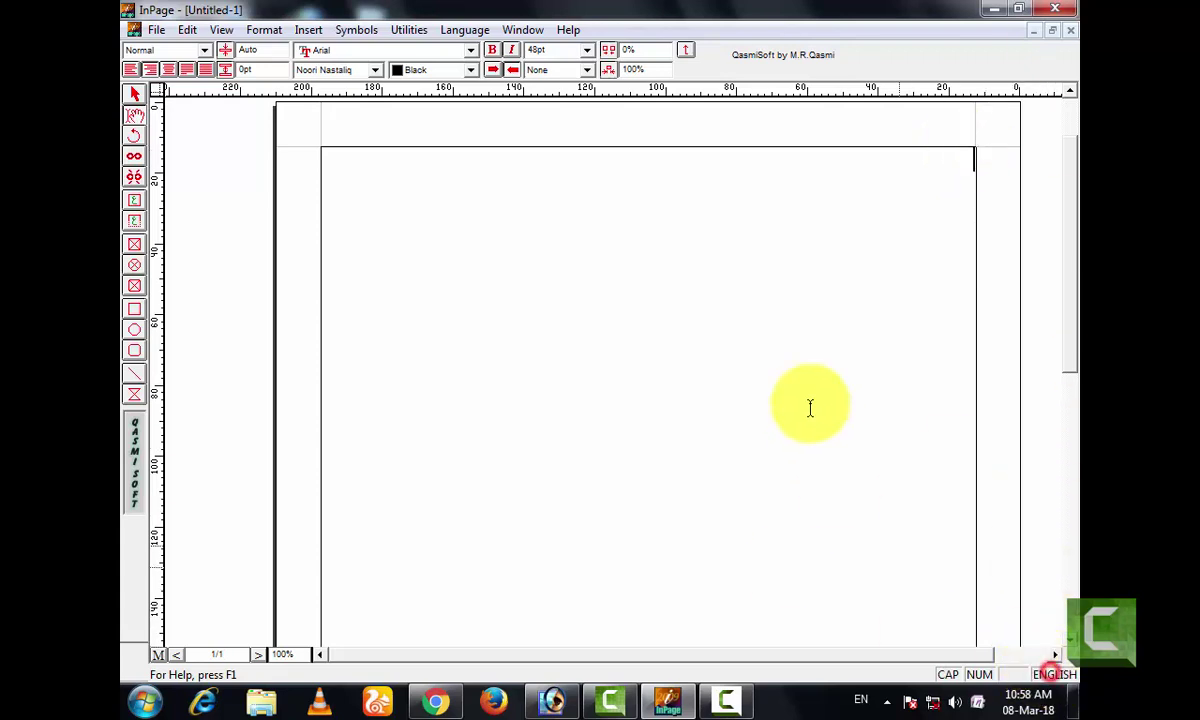
Write "How To Create" on the first line of the empty page, capitalizing each word
type("H")
key("Caps_Lock")
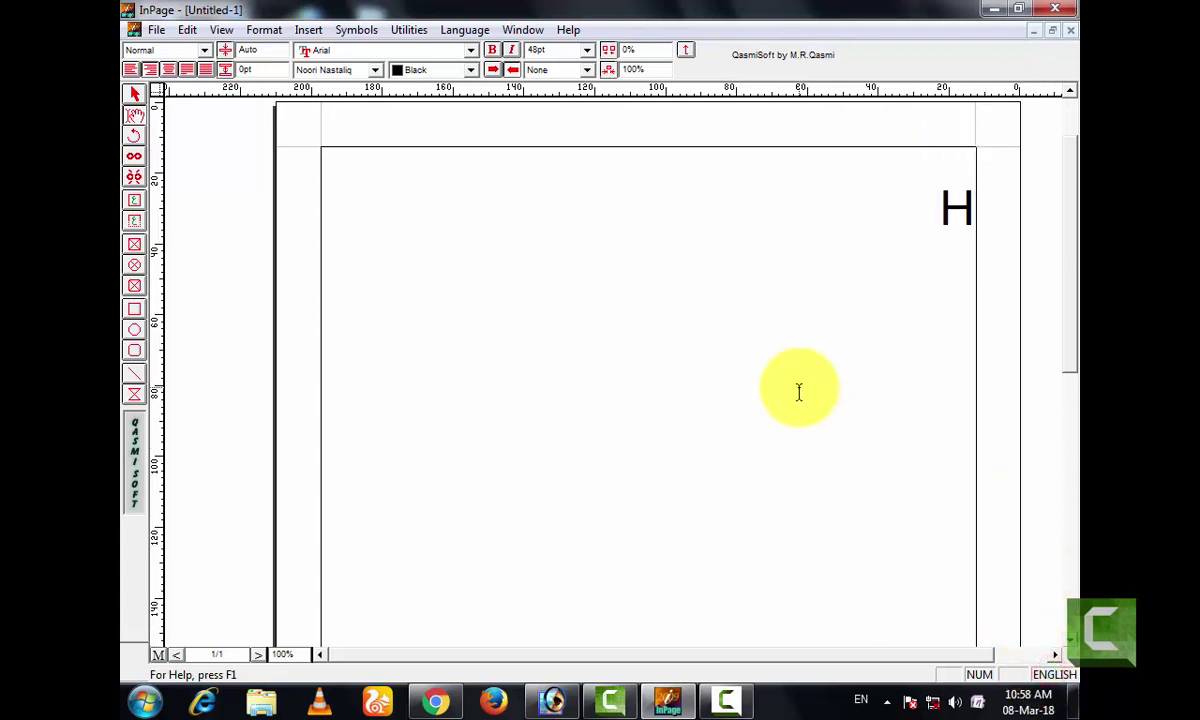
type("o")
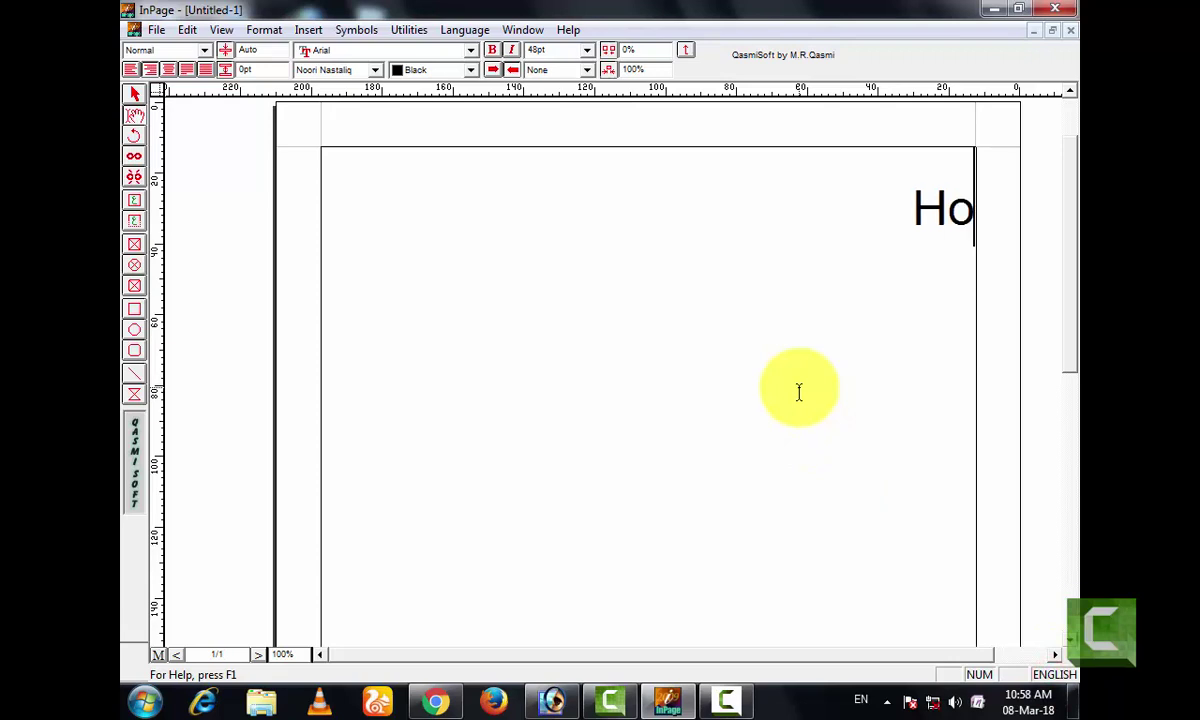
type("w ")
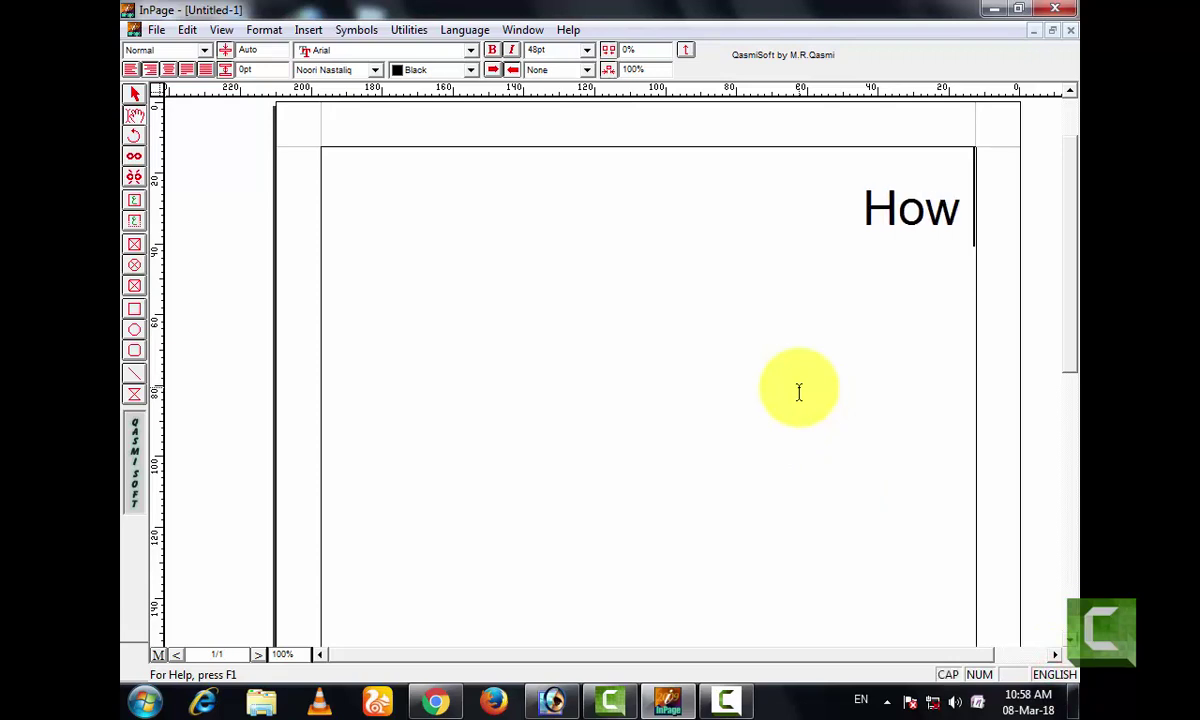
type("T")
key("Caps_Lock")
type("p")
key("BackSpace")
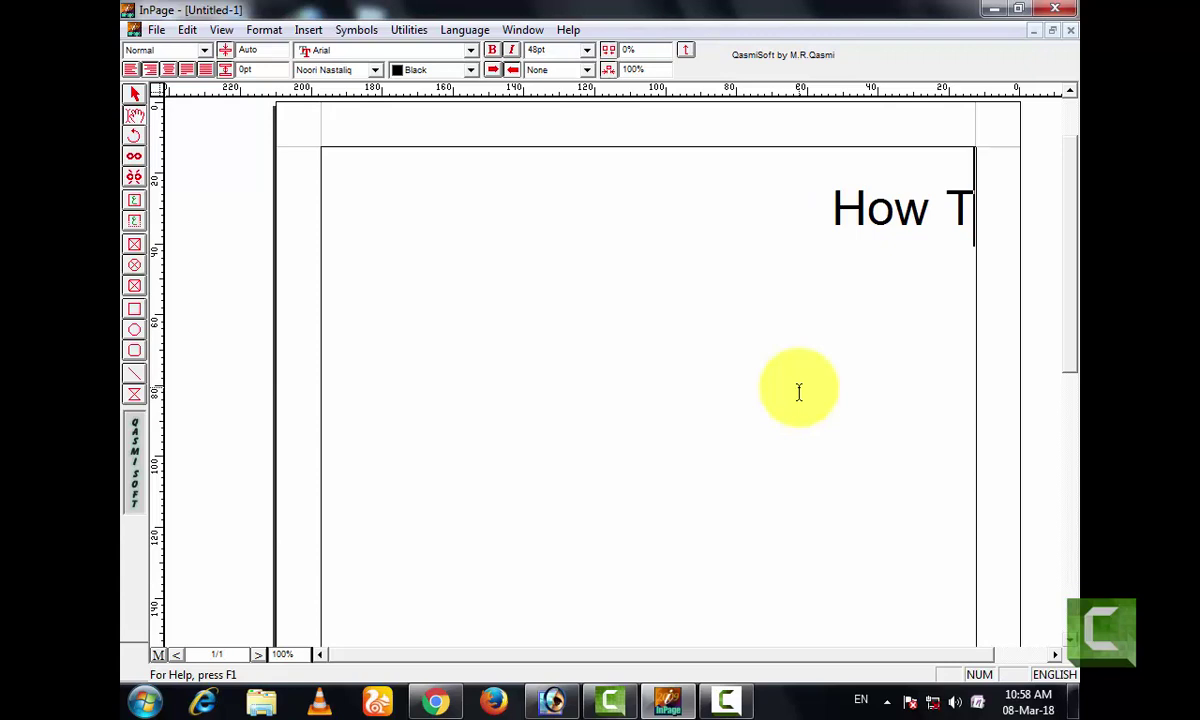
type("o")
key("Caps_Lock")
type("C")
key("Caps_Lock")
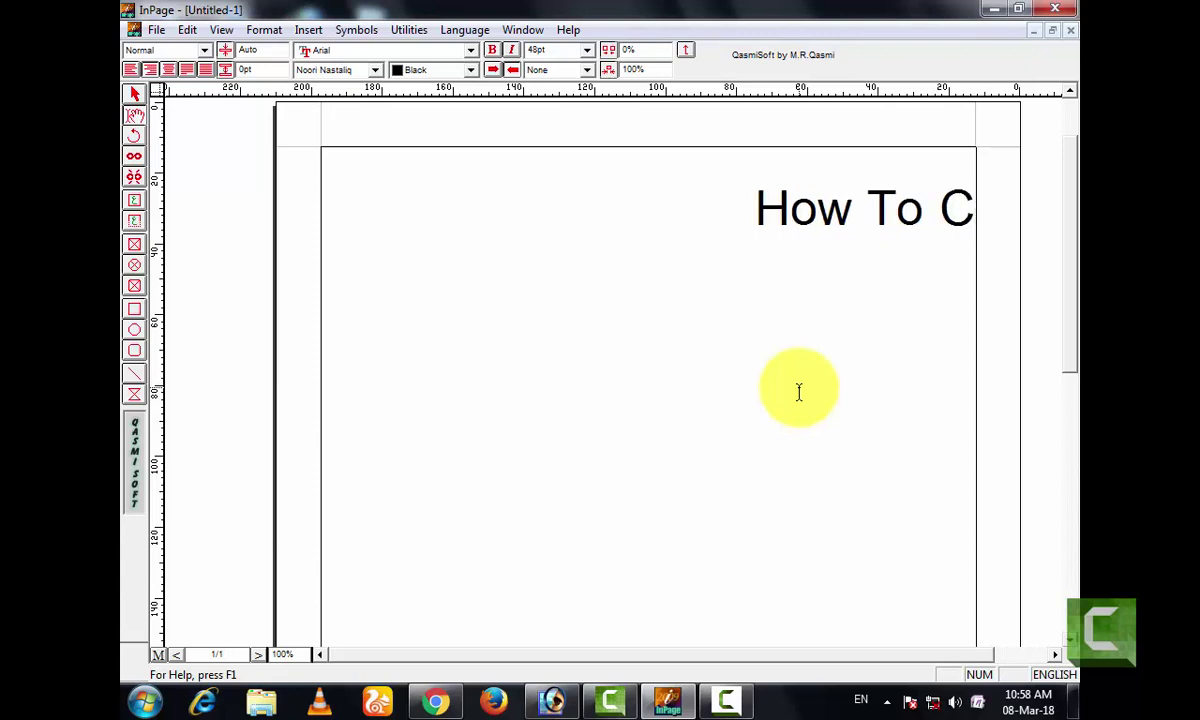
type("reate")
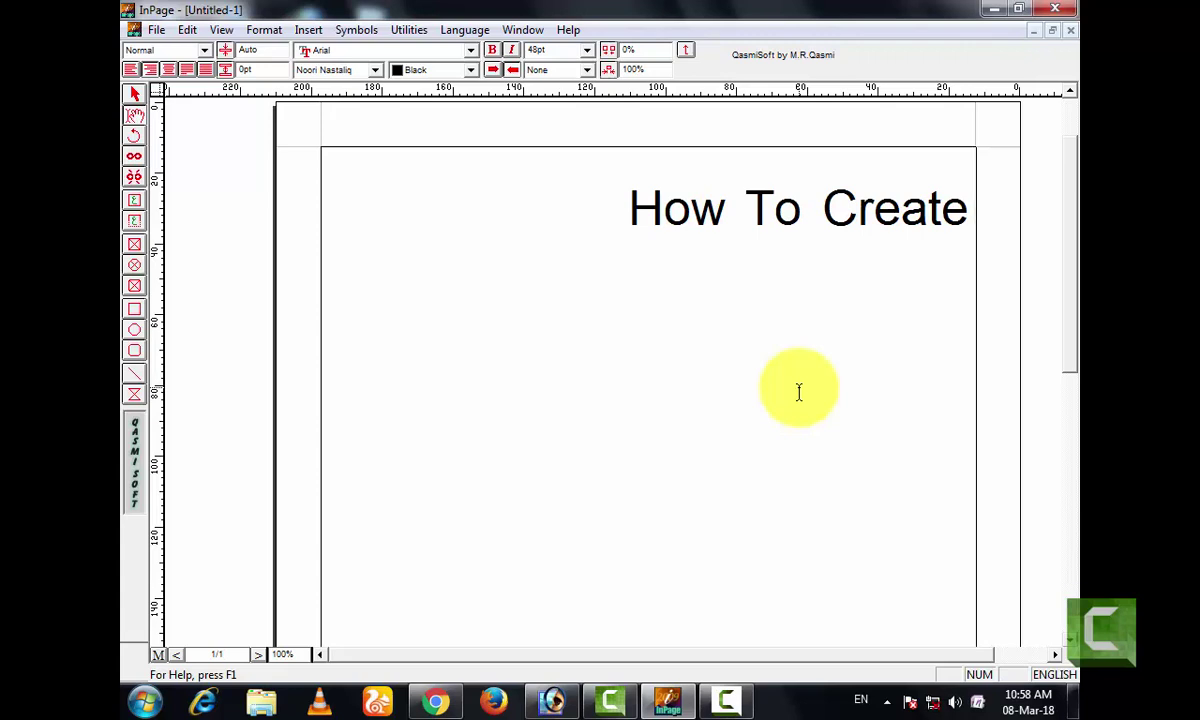
Continue the heading after "How To Create" with "a proF"
key("Caps_Lock")
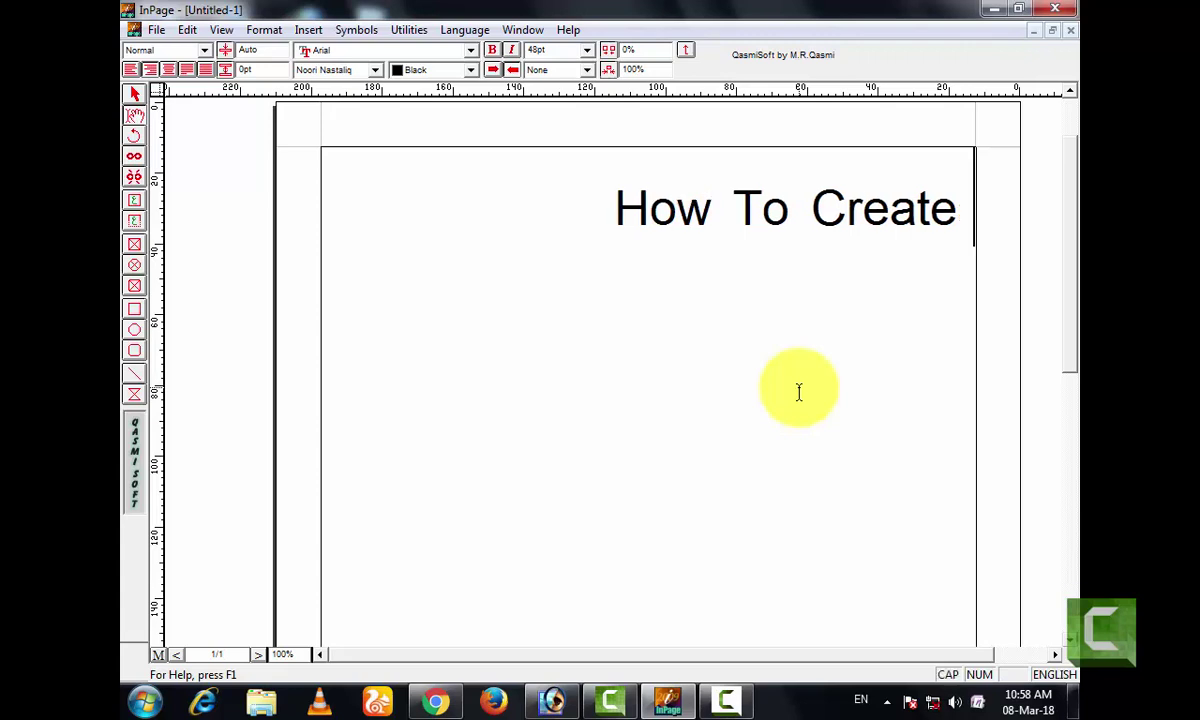
type("a")
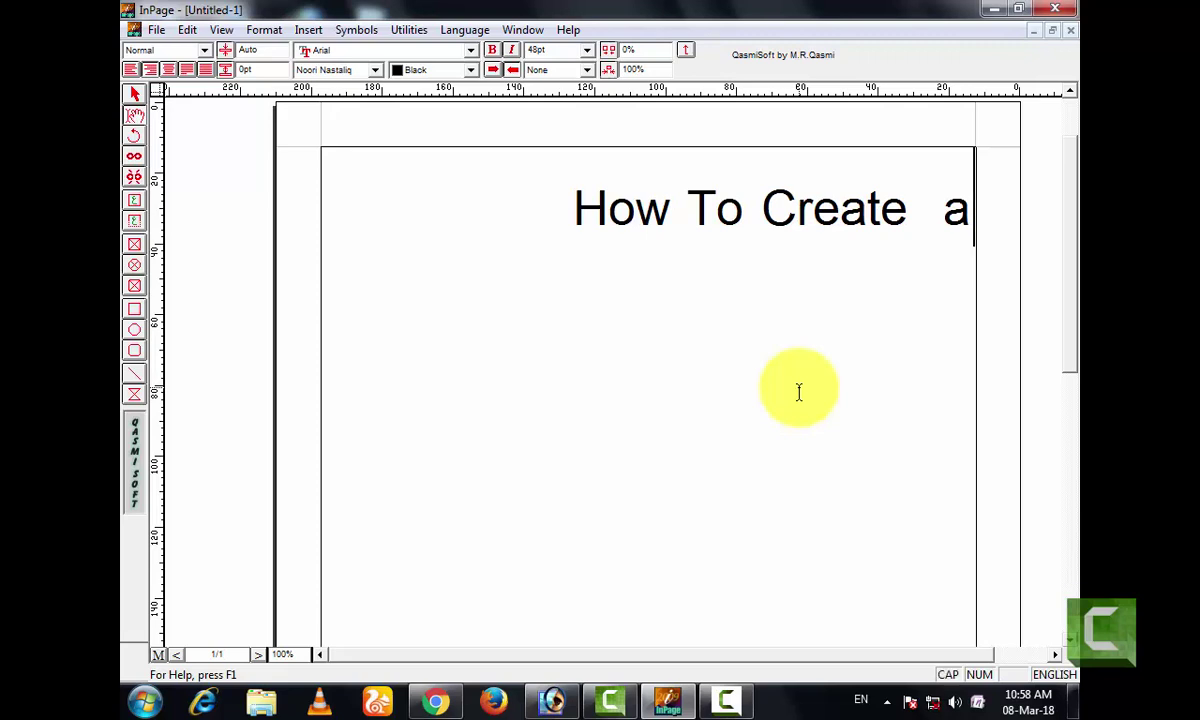
key("Caps_Lock")
type("p")
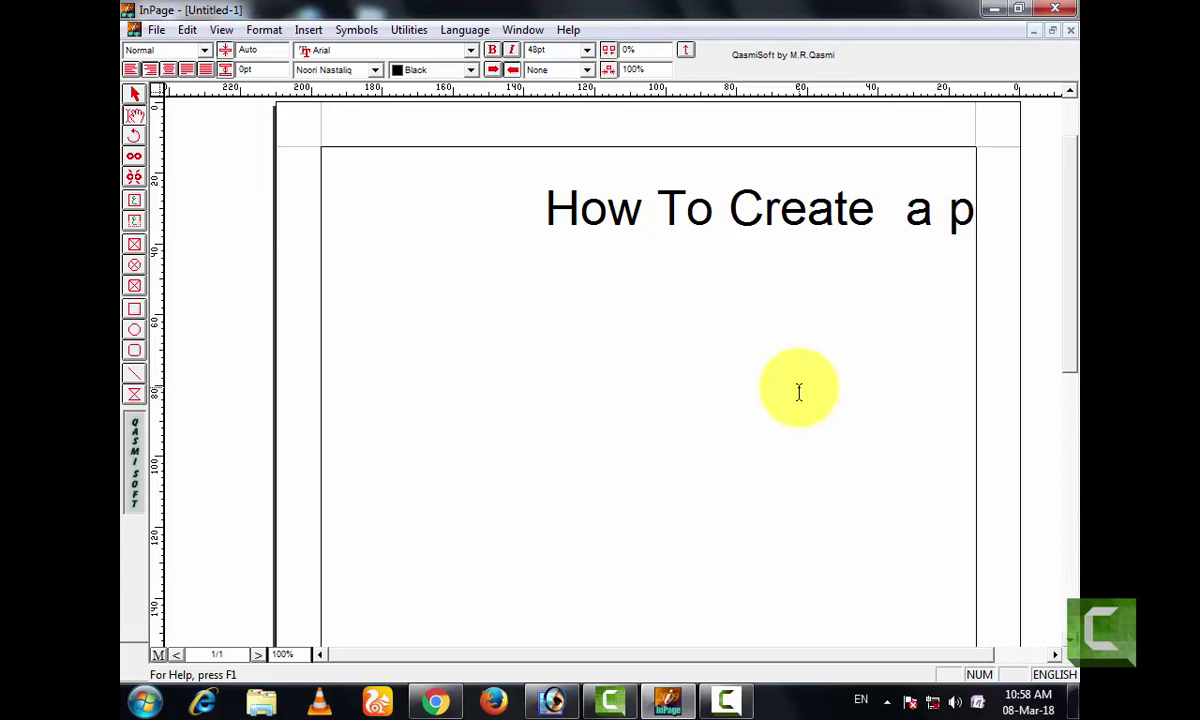
type("ro")
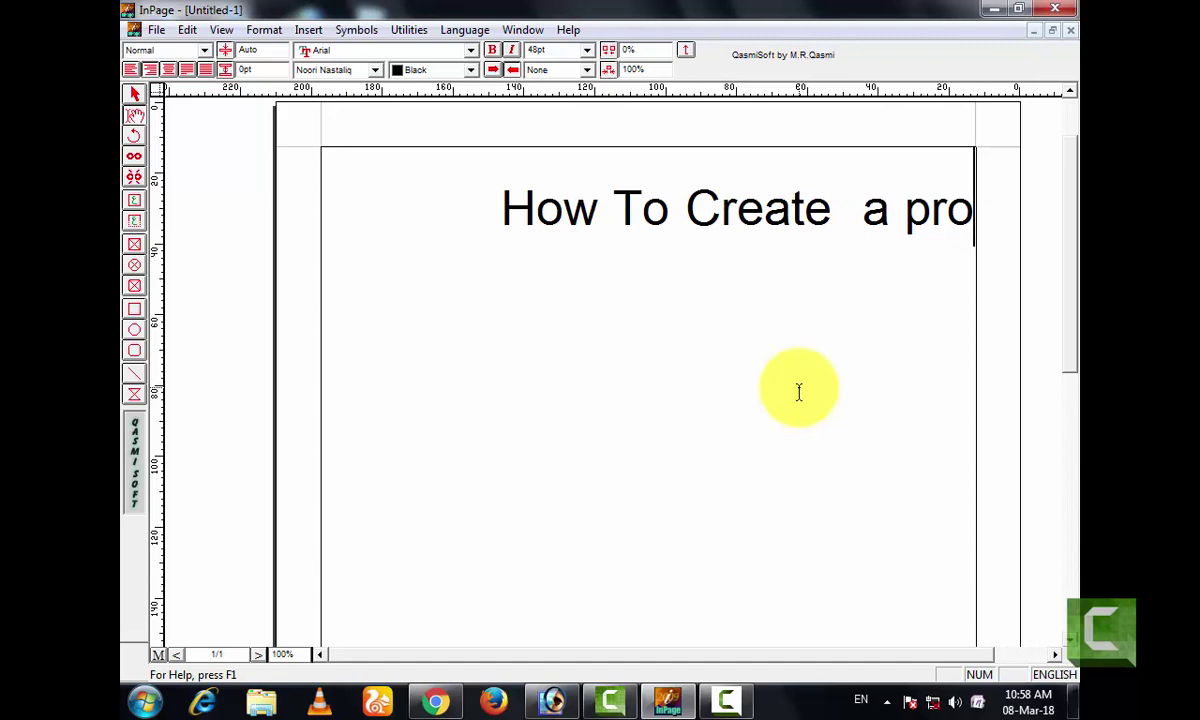
key("Caps_Lock")
type("F")
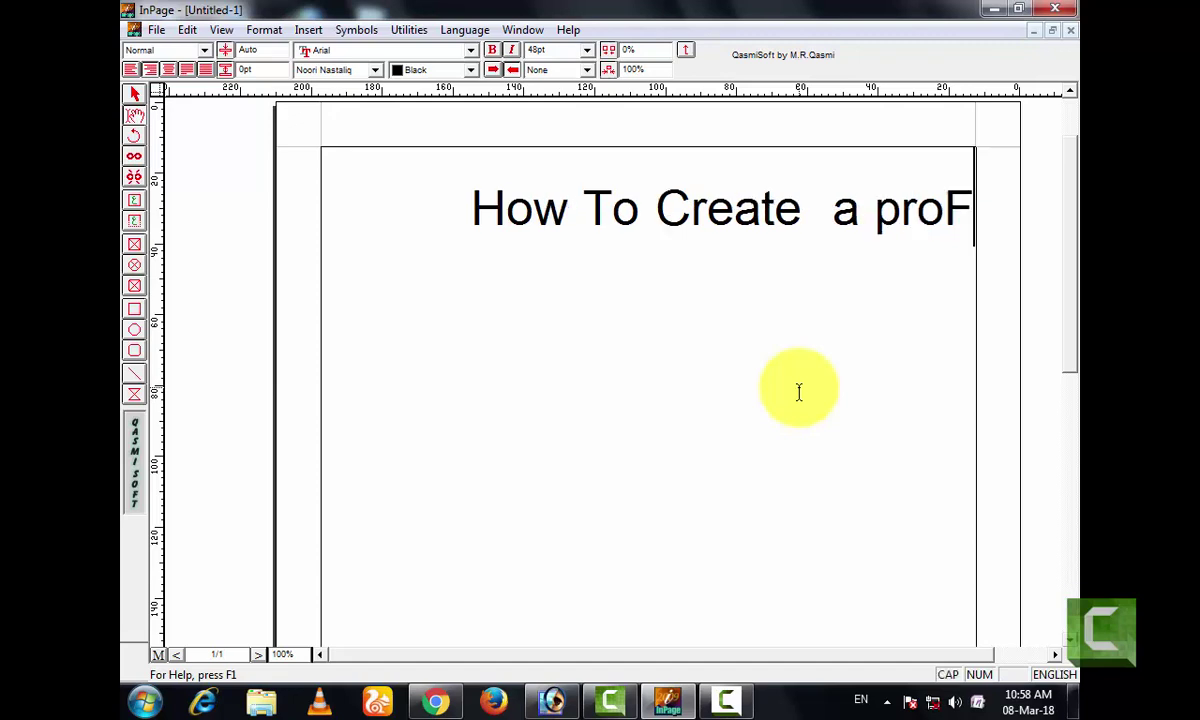